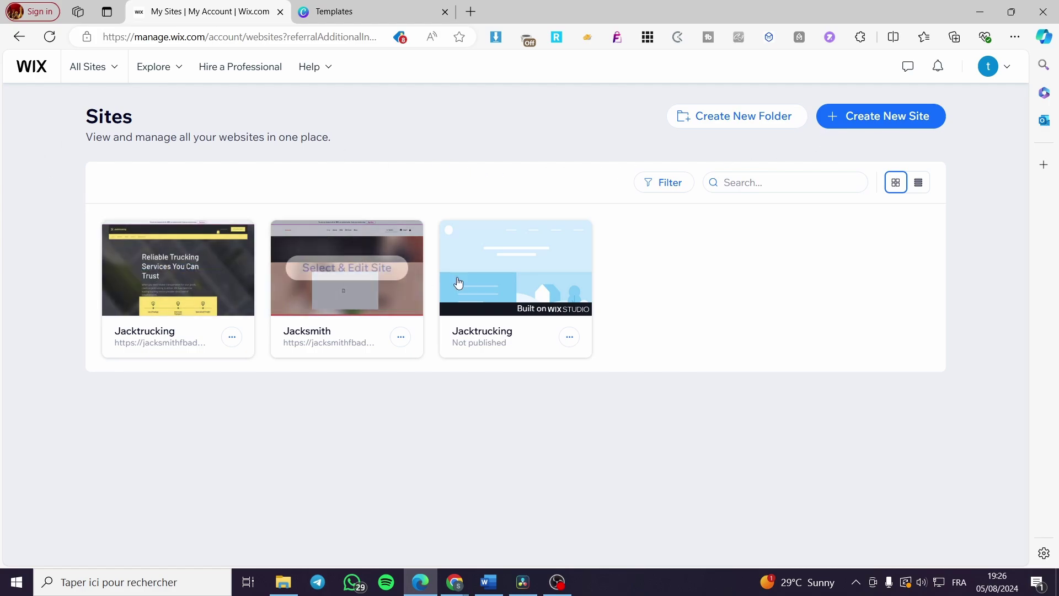
Open the dashboard of the published Jacktrucking site from the sites overview.
{"action": "mouse_move", "coordinate": [455, 275]}
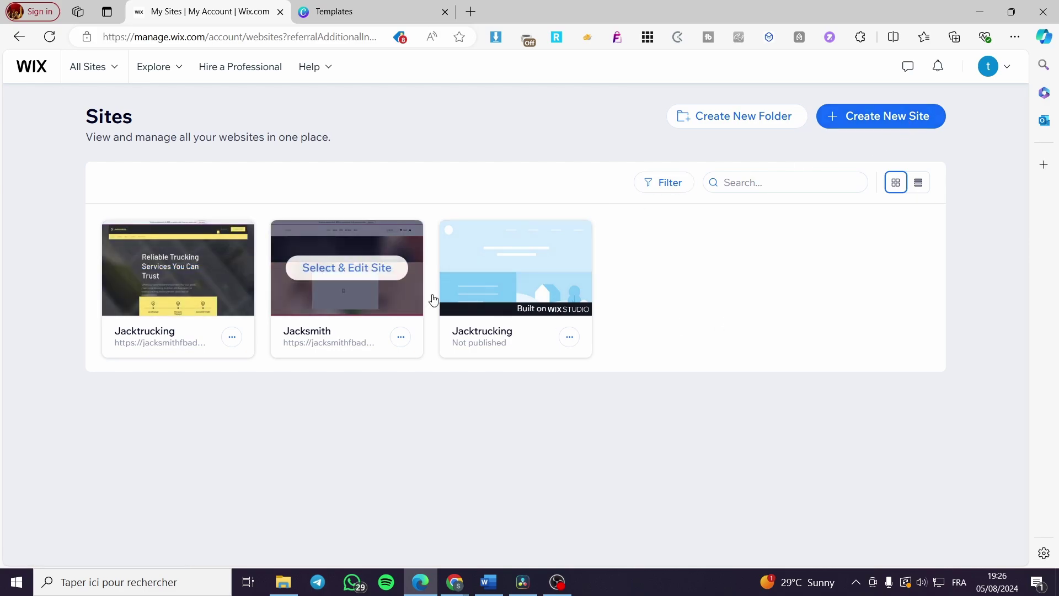
{"action": "mouse_move", "coordinate": [478, 292]}
{"action": "mouse_move", "coordinate": [307, 295]}
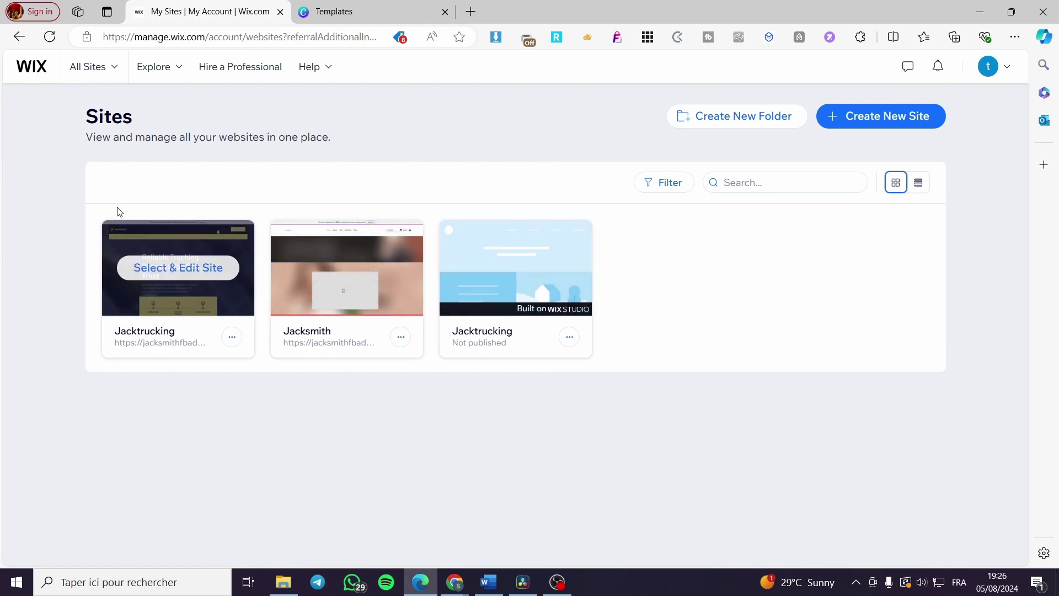
{"action": "mouse_move", "coordinate": [168, 290]}
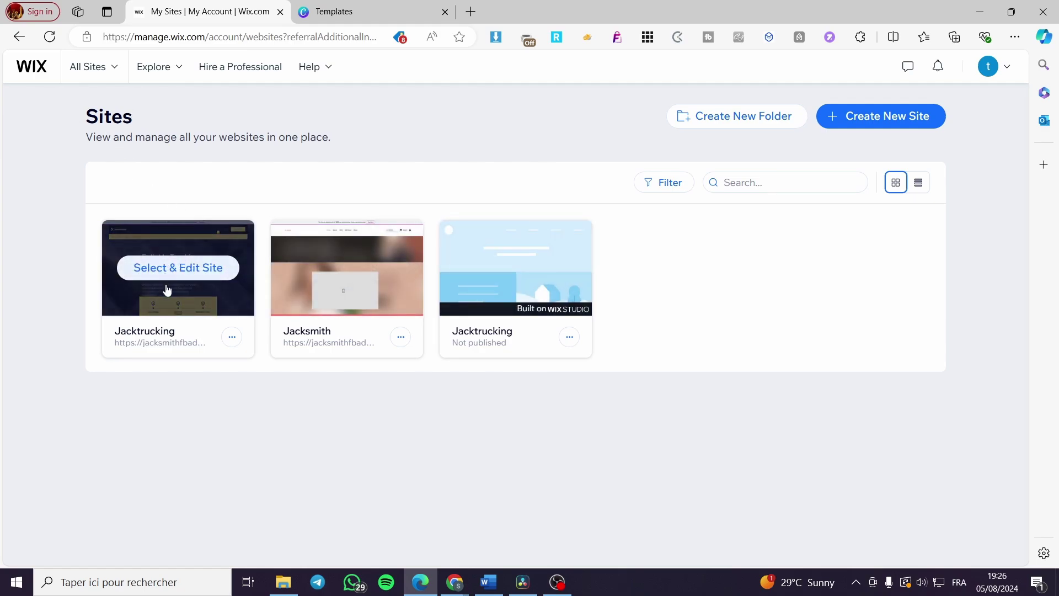
{"action": "left_click", "coordinate": [175, 271]}
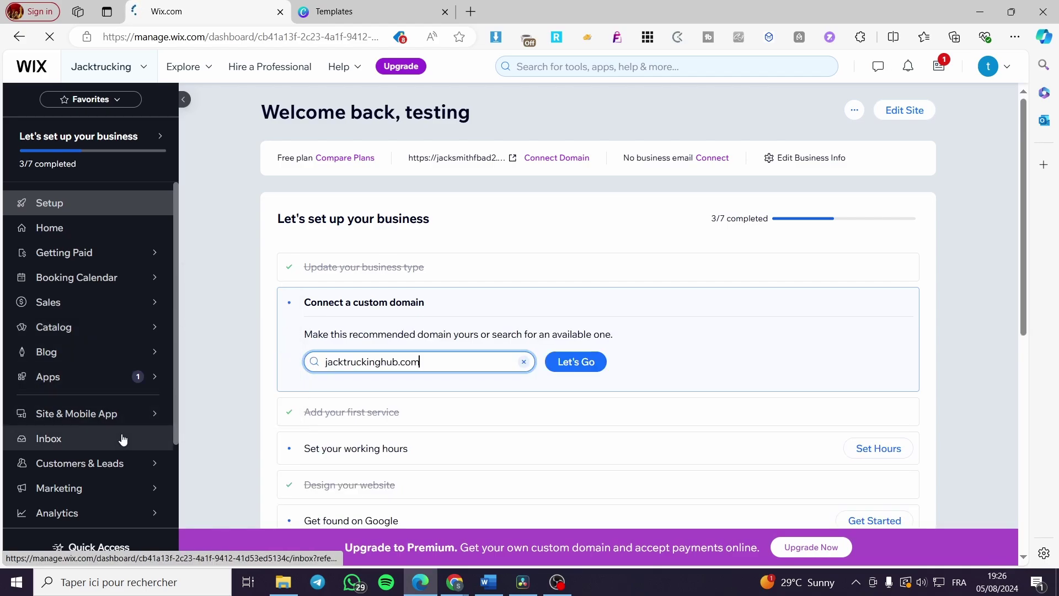
Open the Jacktrucking site in the website editor.
{"action": "mouse_move", "coordinate": [108, 250]}
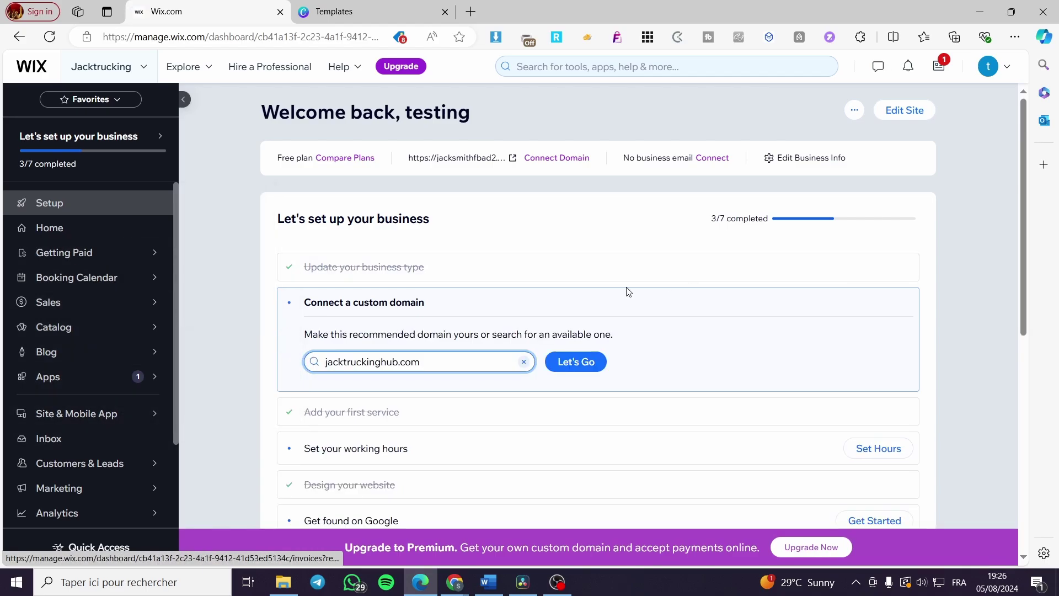
{"action": "scroll", "coordinate": [116, 343], "scroll_direction": "down", "scroll_amount": 1}
{"action": "mouse_move", "coordinate": [116, 343]}
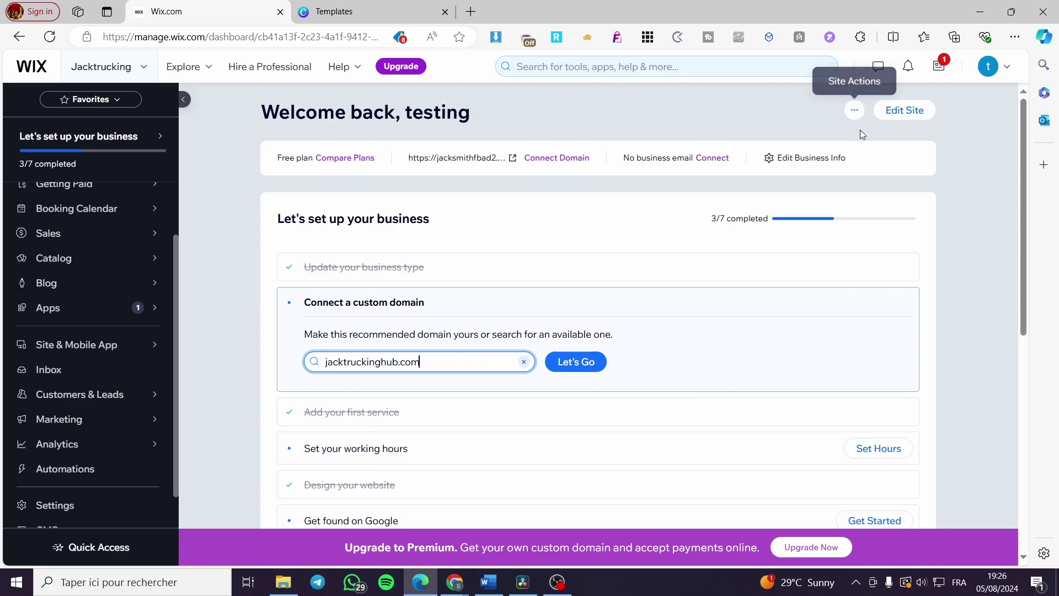
{"action": "left_click", "coordinate": [899, 116]}
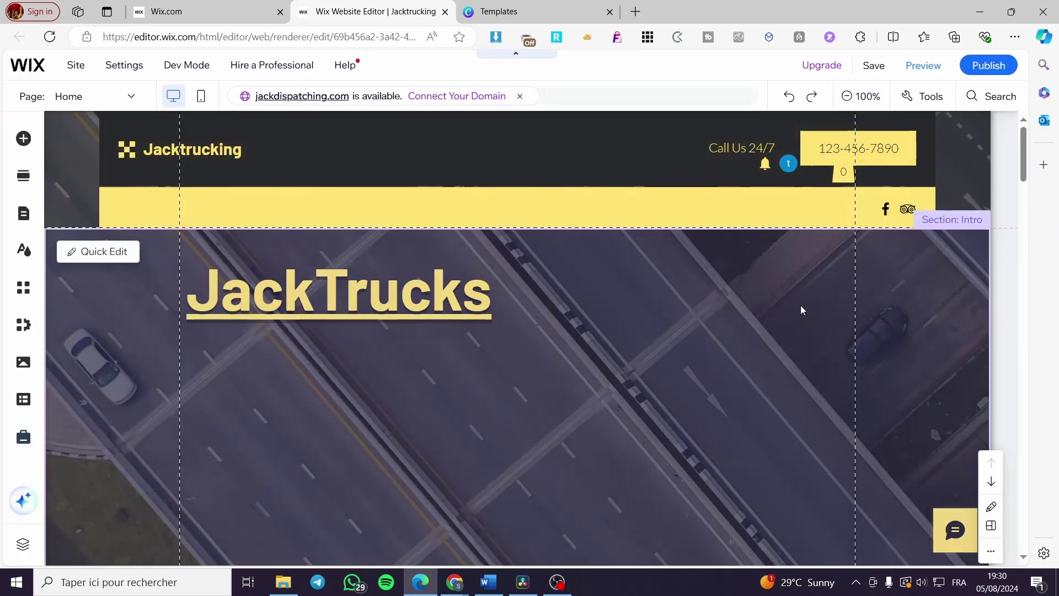
Examine the home page's sections from the header through the article and client reviews to the footer.
{"action": "scroll", "coordinate": [802, 310], "scroll_direction": "down", "scroll_amount": 5}
{"action": "left_click_drag", "start_coordinate": [1025, 179], "coordinate": [1041, 462]}
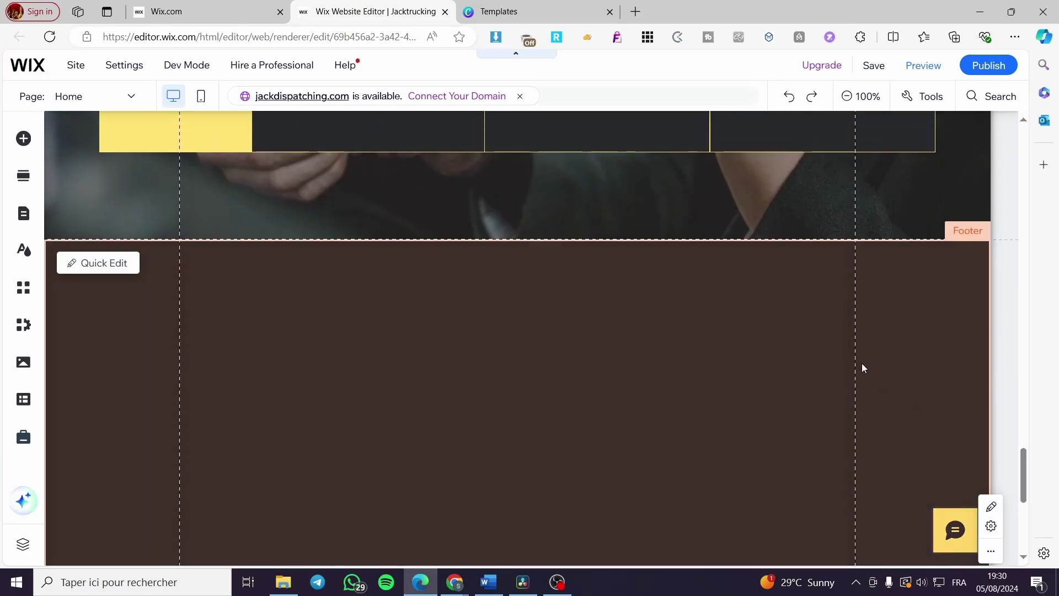
{"action": "scroll", "coordinate": [894, 331], "scroll_direction": "down", "scroll_amount": 5}
{"action": "scroll", "coordinate": [861, 300], "scroll_direction": "up", "scroll_amount": 8}
{"action": "scroll", "coordinate": [601, 293], "scroll_direction": "up", "scroll_amount": 15}
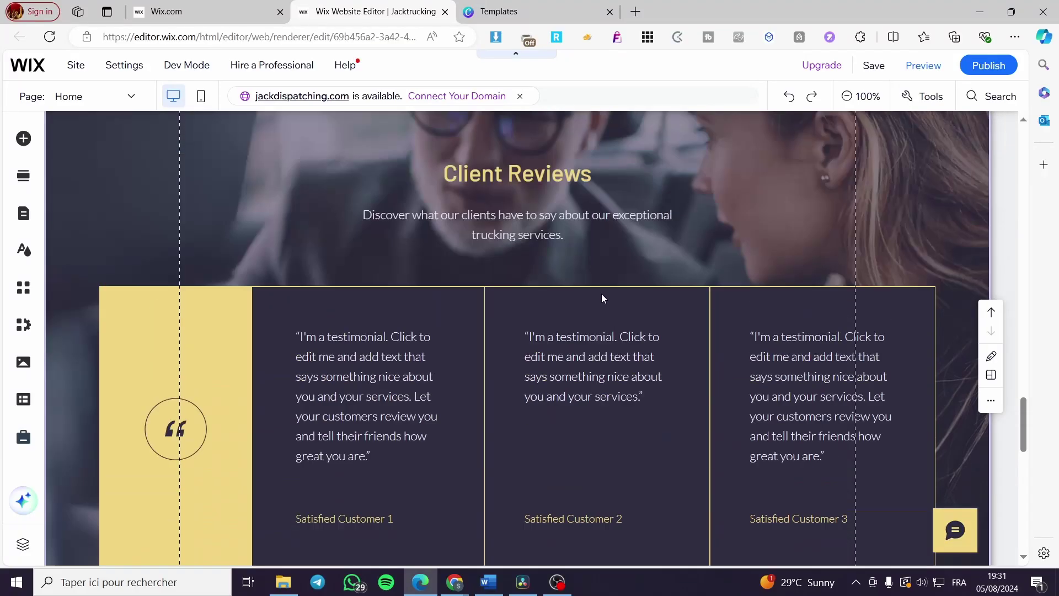
{"action": "scroll", "coordinate": [562, 243], "scroll_direction": "up", "scroll_amount": 10}
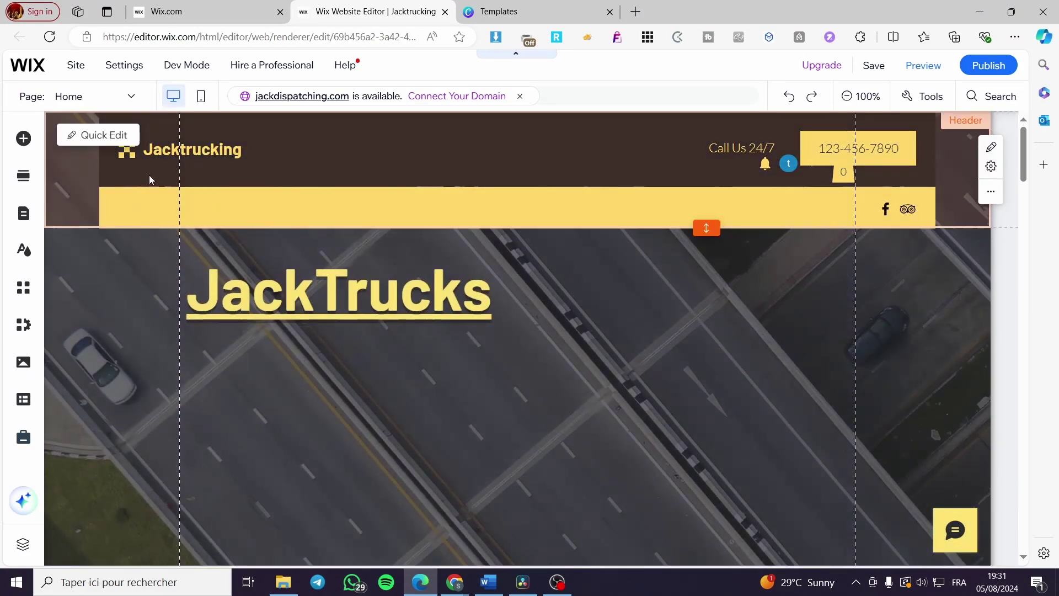
{"action": "scroll", "coordinate": [742, 245], "scroll_direction": "down", "scroll_amount": 10}
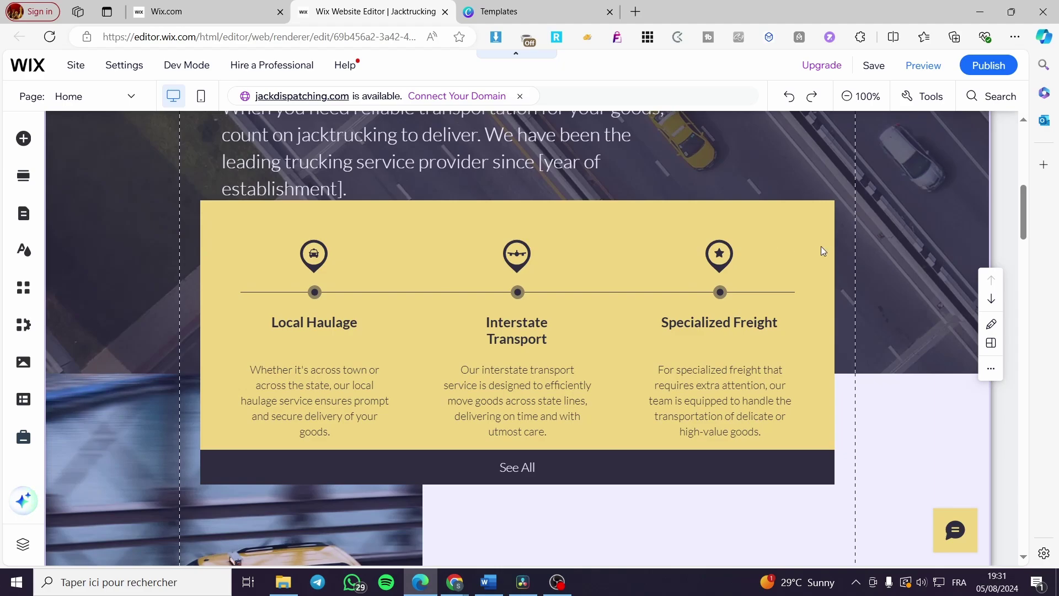
{"action": "scroll", "coordinate": [756, 255], "scroll_direction": "down", "scroll_amount": 9}
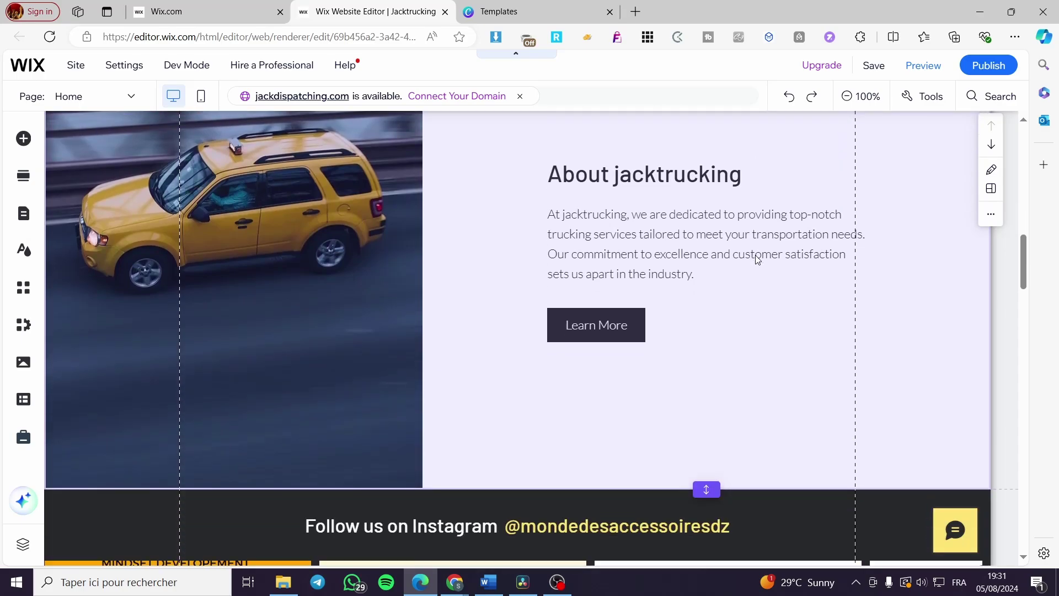
{"action": "scroll", "coordinate": [755, 258], "scroll_direction": "down", "scroll_amount": 6}
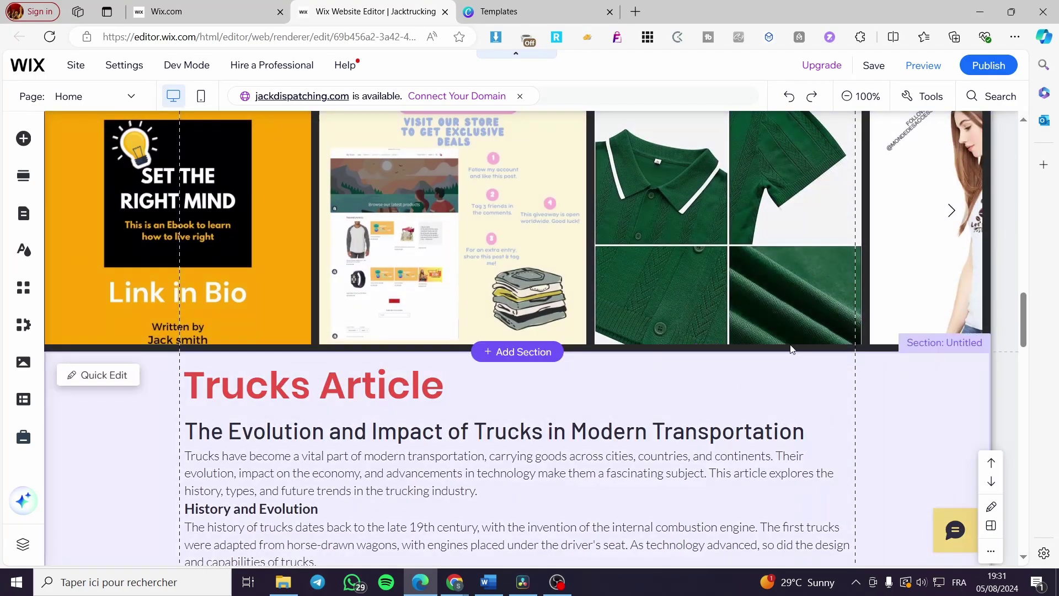
{"action": "scroll", "coordinate": [785, 351], "scroll_direction": "down", "scroll_amount": 2}
{"action": "scroll", "coordinate": [786, 351], "scroll_direction": "down", "scroll_amount": 9}
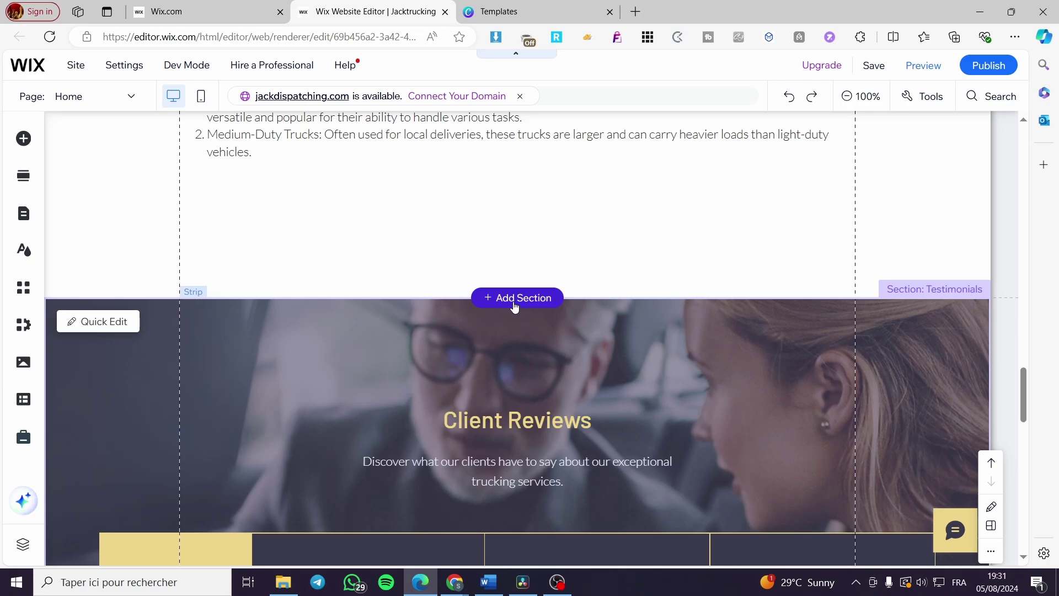
{"action": "left_click", "coordinate": [513, 299]}
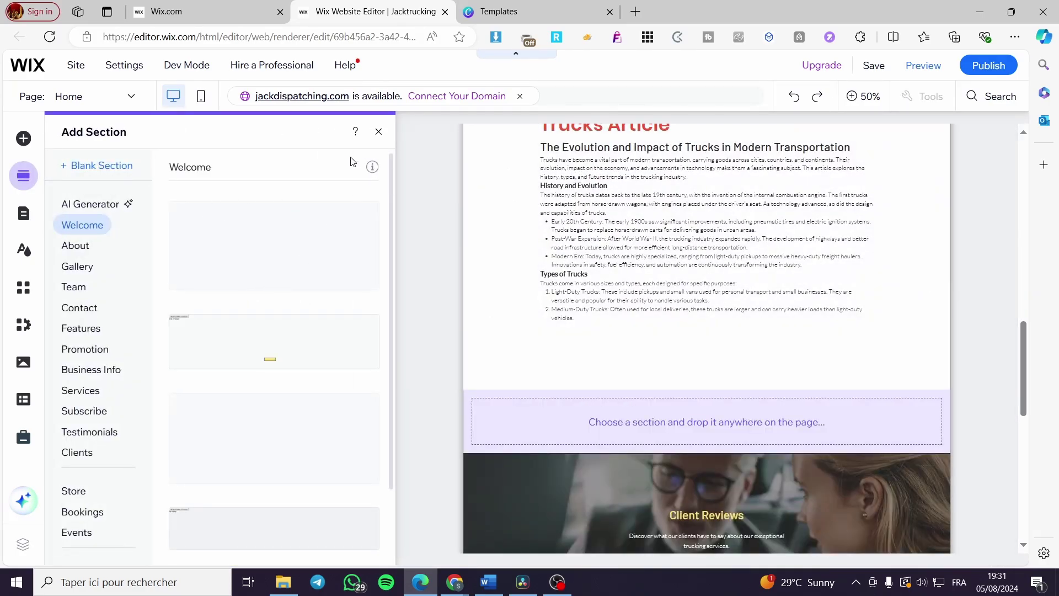
{"action": "left_click", "coordinate": [378, 134]}
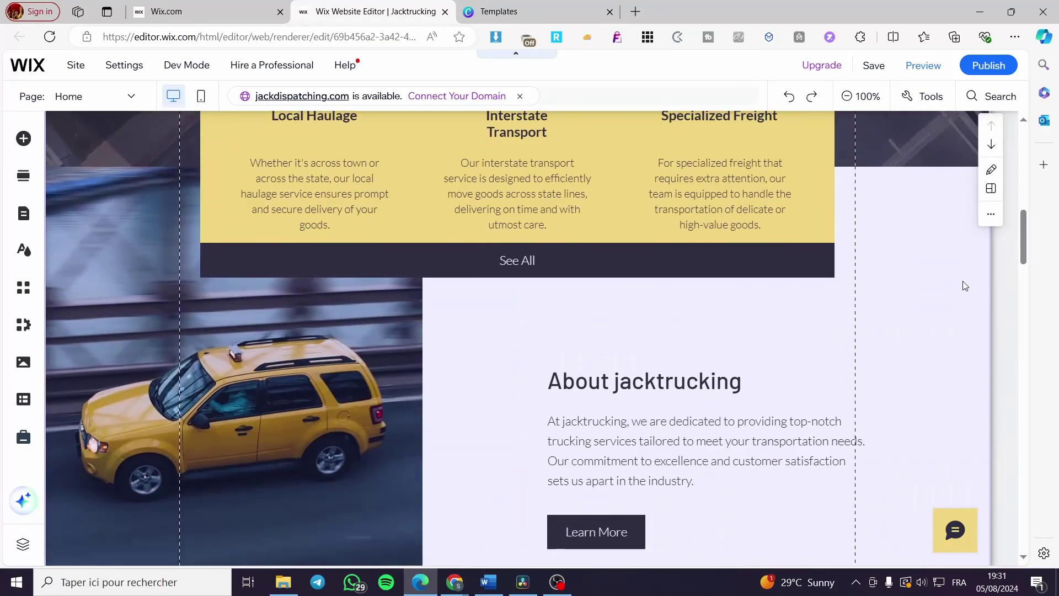
{"action": "left_click_drag", "start_coordinate": [1023, 237], "coordinate": [1033, 490]}
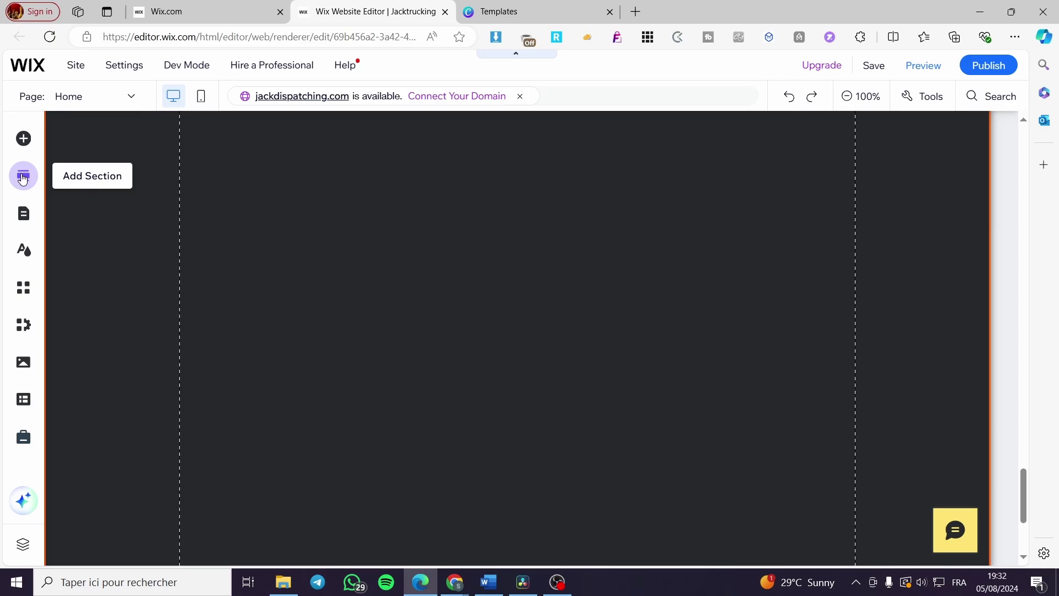
Add a blank section to the home page directly above the Client Reviews section.
{"action": "left_click", "coordinate": [23, 179]}
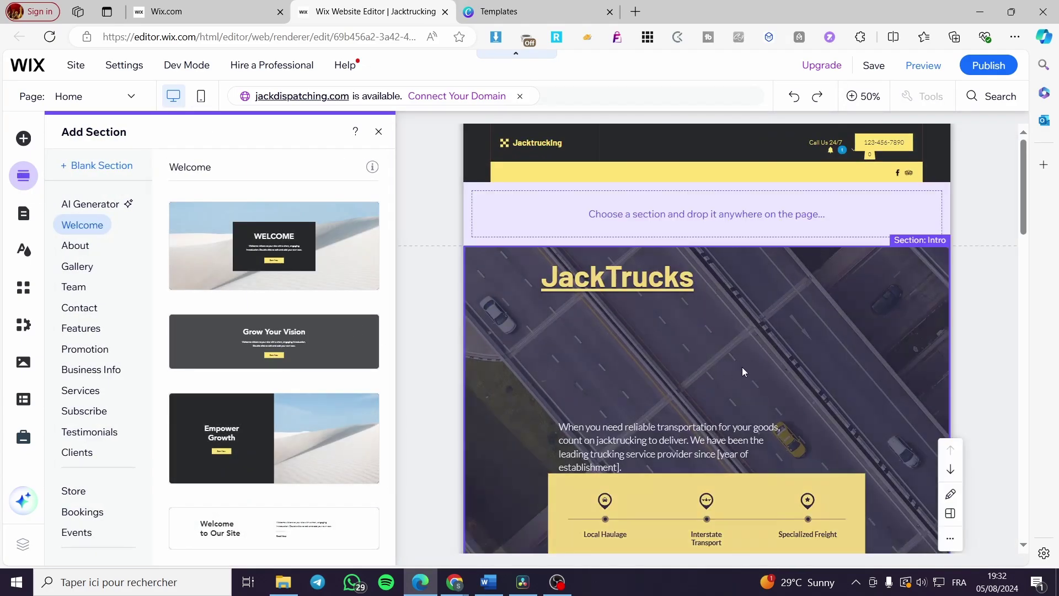
{"action": "scroll", "coordinate": [743, 372], "scroll_direction": "down", "scroll_amount": 15}
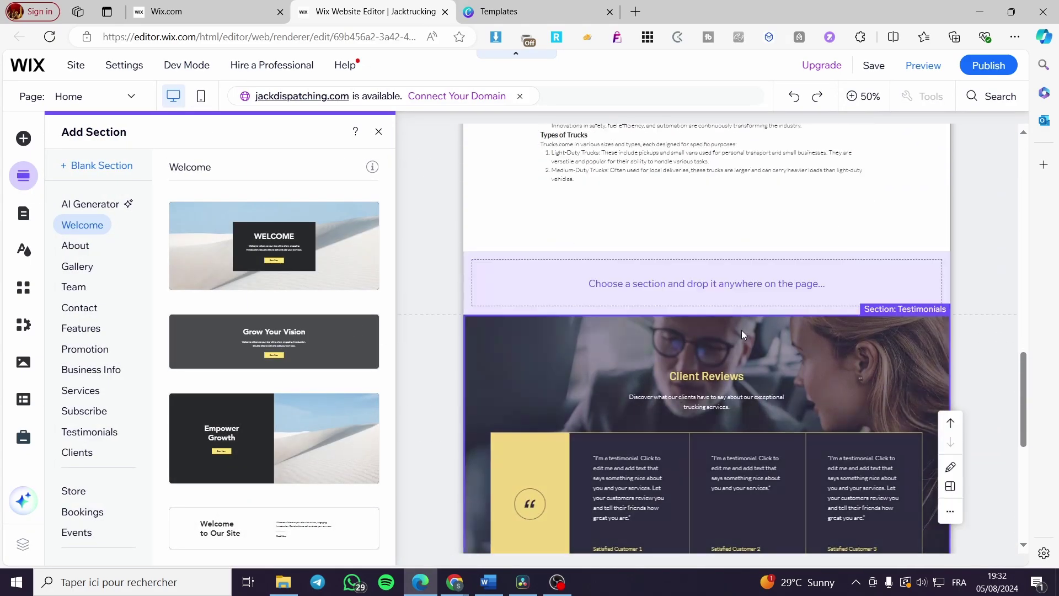
{"action": "scroll", "coordinate": [741, 329], "scroll_direction": "down", "scroll_amount": 7}
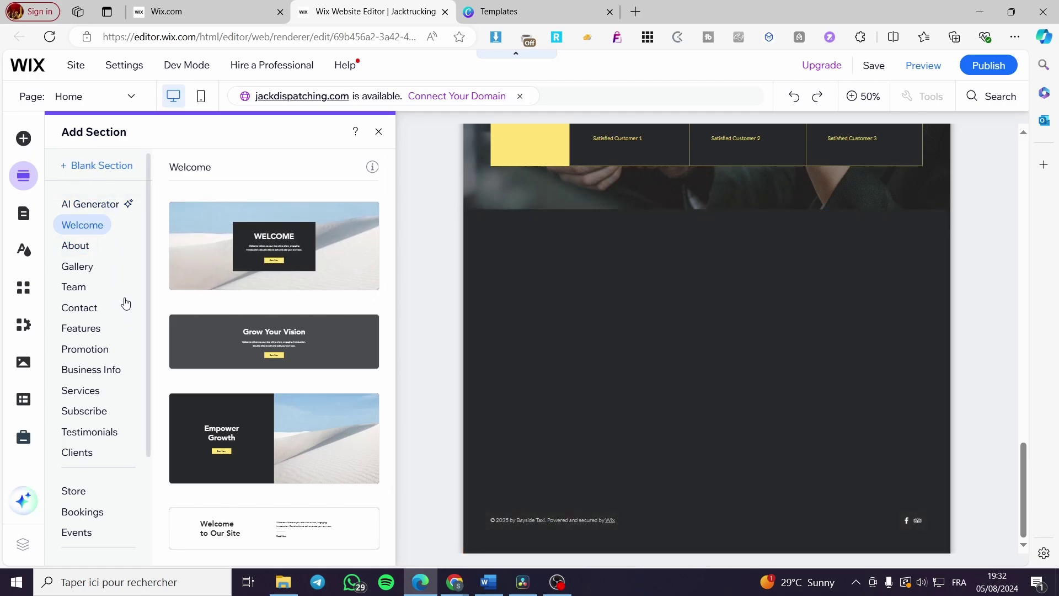
{"action": "scroll", "coordinate": [118, 302], "scroll_direction": "down", "scroll_amount": 5}
{"action": "scroll", "coordinate": [116, 303], "scroll_direction": "up", "scroll_amount": 5}
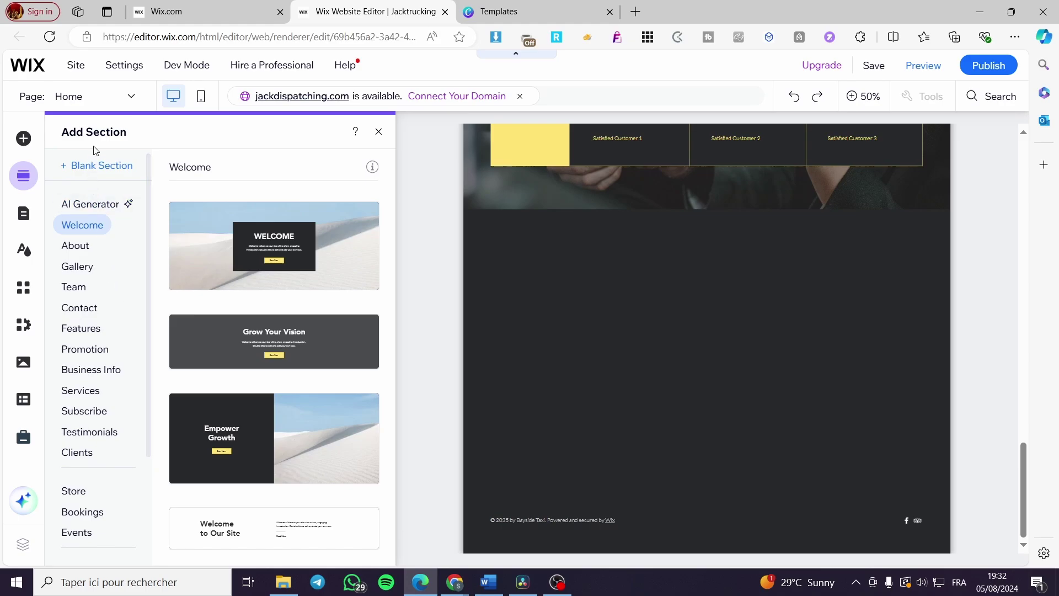
{"action": "left_click", "coordinate": [95, 167]}
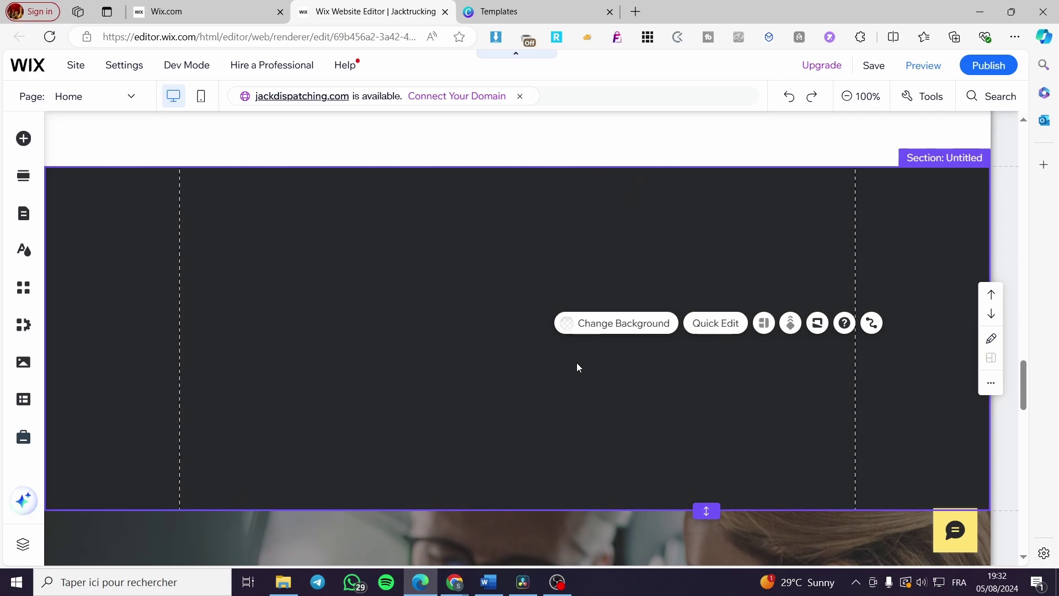
Move the new blank section down so it sits between the Client Reviews section and the footer.
{"action": "scroll", "coordinate": [615, 359], "scroll_direction": "down", "scroll_amount": 8}
{"action": "scroll", "coordinate": [615, 364], "scroll_direction": "down", "scroll_amount": 4}
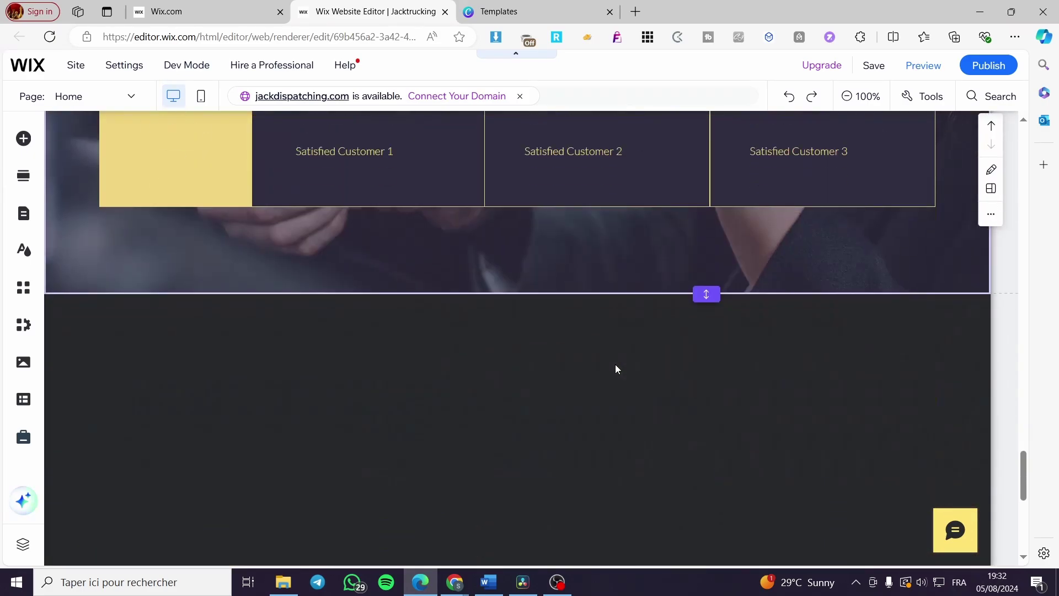
{"action": "scroll", "coordinate": [614, 364], "scroll_direction": "up", "scroll_amount": 14}
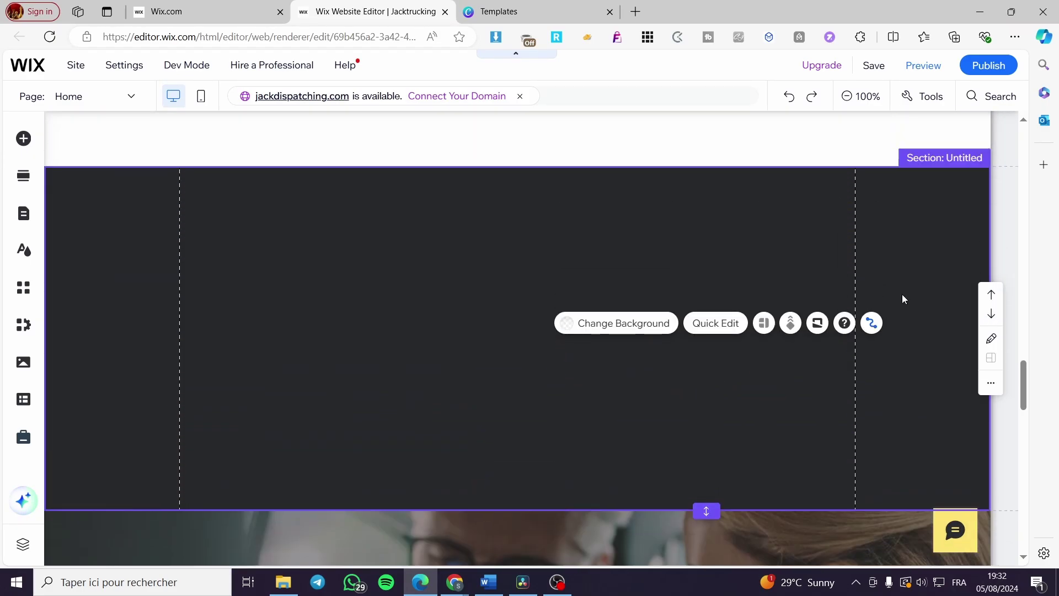
{"action": "left_click", "coordinate": [990, 315]}
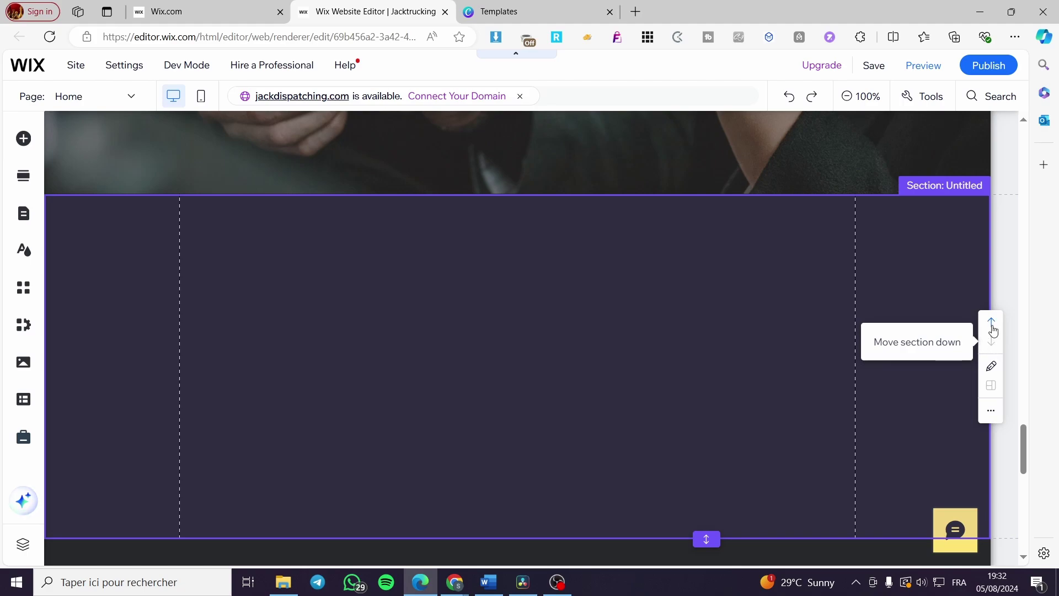
Set the blank section's background to the white theme color #FFFFFF.
{"action": "left_click", "coordinate": [523, 316]}
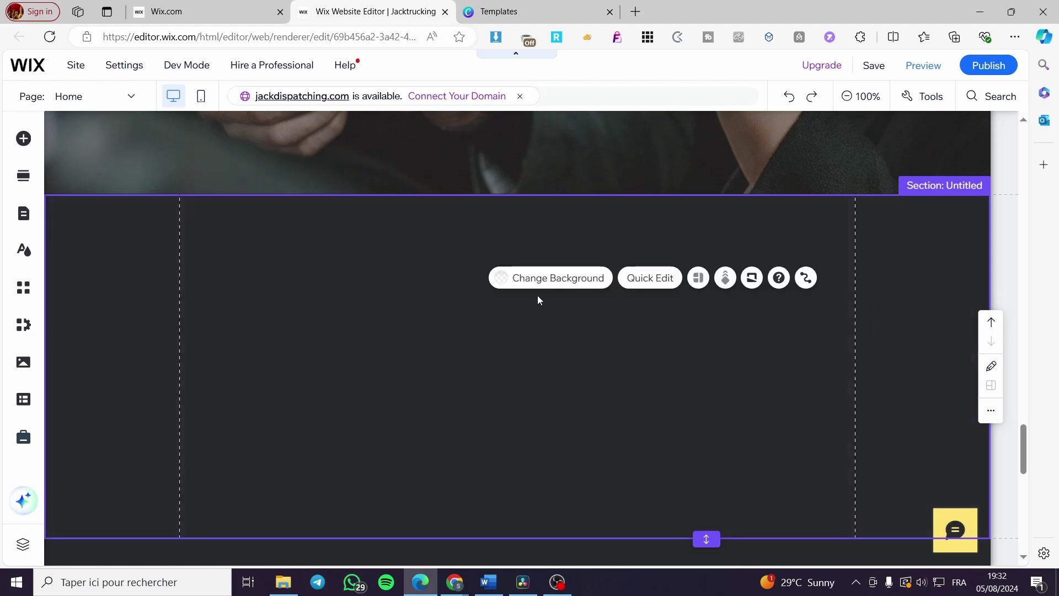
{"action": "left_click", "coordinate": [548, 279]}
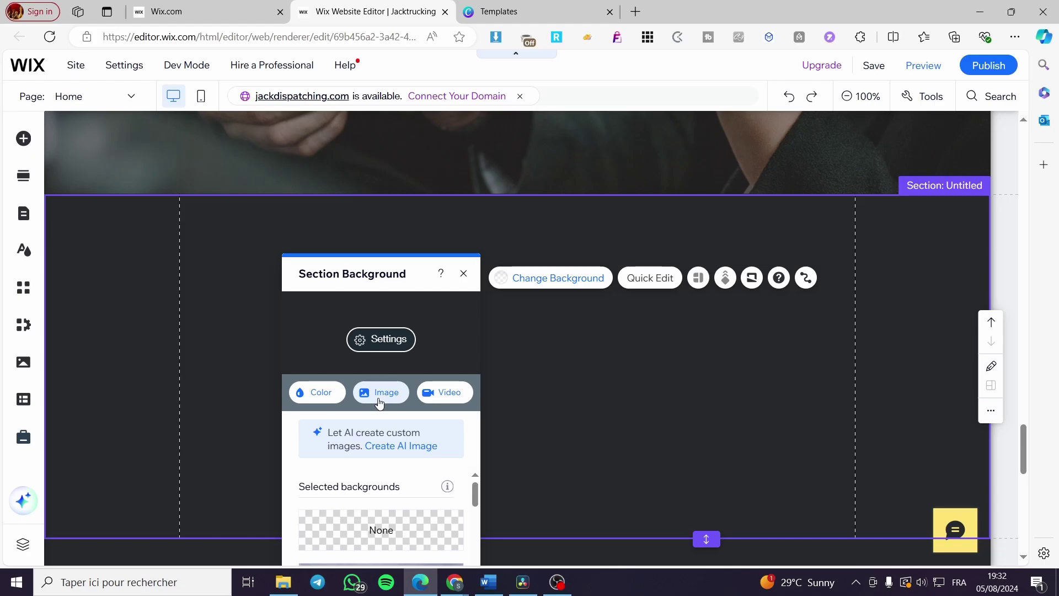
{"action": "left_click", "coordinate": [326, 398]}
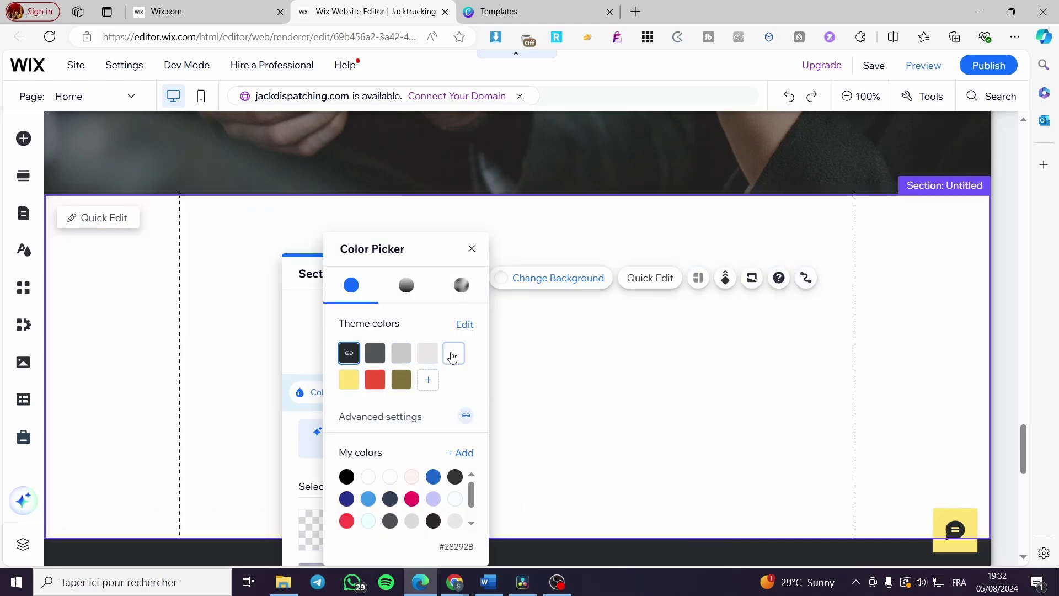
{"action": "left_click", "coordinate": [452, 355]}
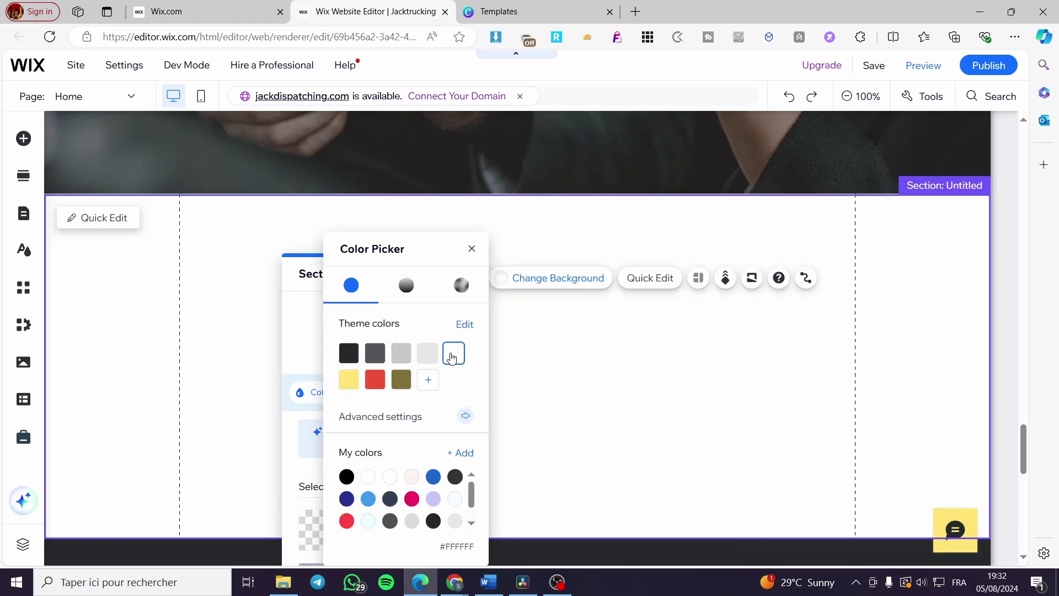
{"action": "left_click", "coordinate": [687, 395]}
{"action": "left_click", "coordinate": [579, 402]}
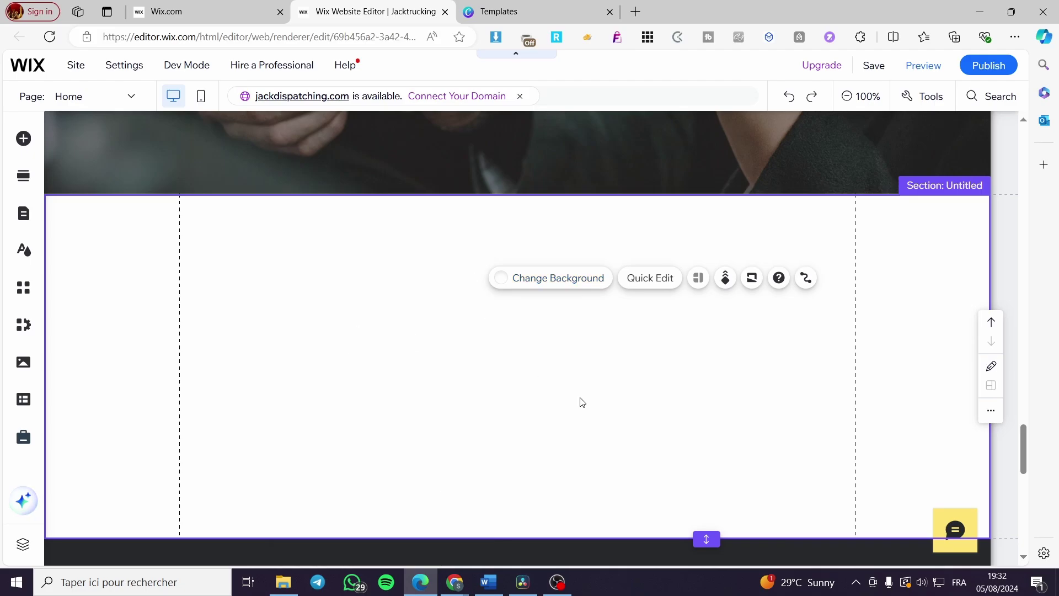
Increase the white section's height by extending its lower edge downward in two passes.
{"action": "scroll", "coordinate": [634, 436], "scroll_direction": "down", "scroll_amount": 2}
{"action": "left_click_drag", "start_coordinate": [696, 397], "coordinate": [692, 526]}
{"action": "left_click_drag", "start_coordinate": [704, 395], "coordinate": [707, 548]}
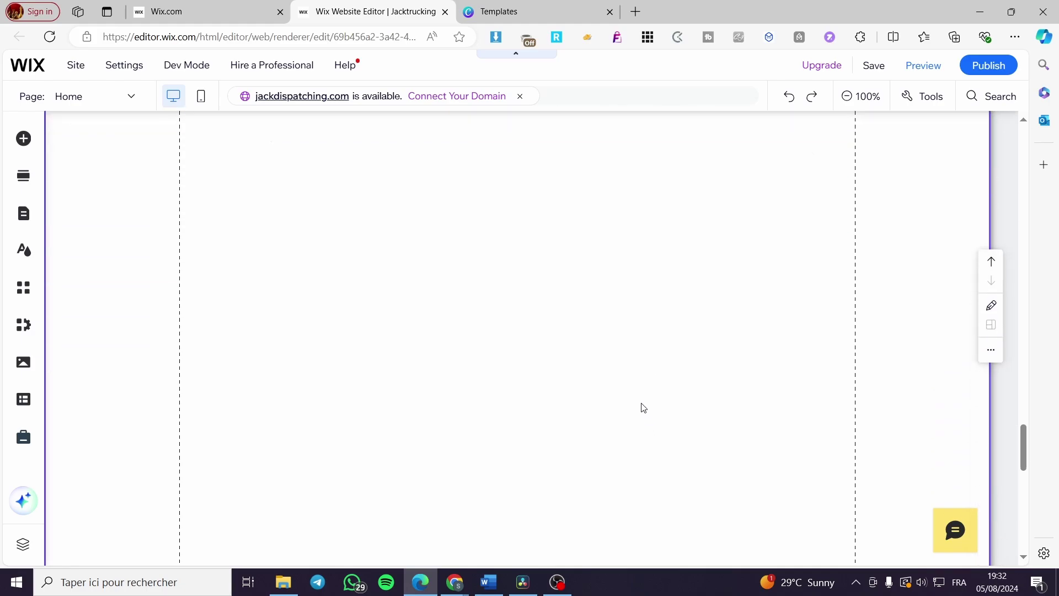
Browse the available section categories and review the page down to the white section above the footer.
{"action": "left_click", "coordinate": [24, 175]}
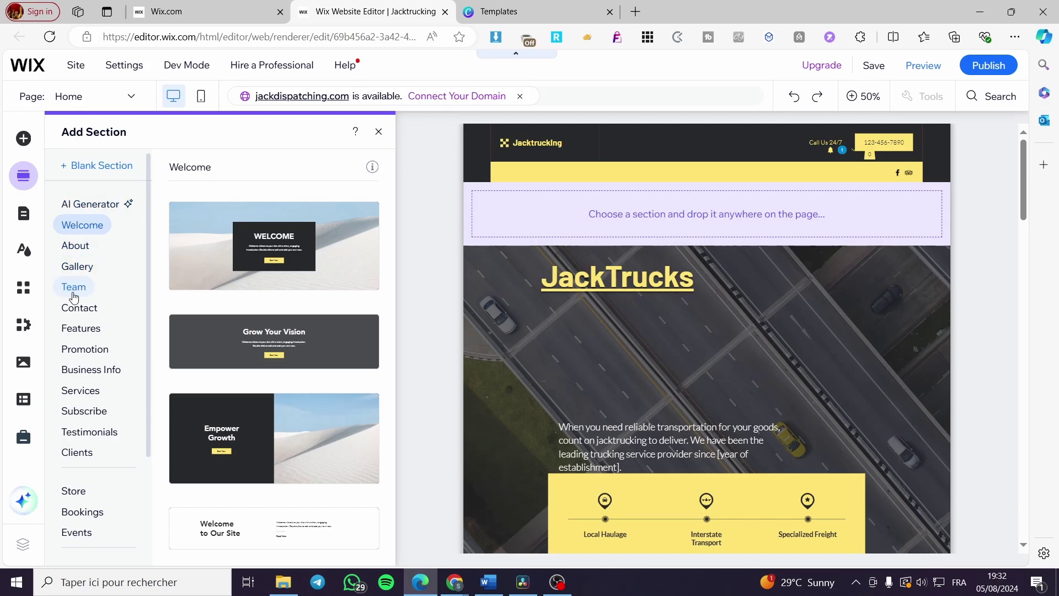
{"action": "scroll", "coordinate": [84, 312], "scroll_direction": "down", "scroll_amount": 3}
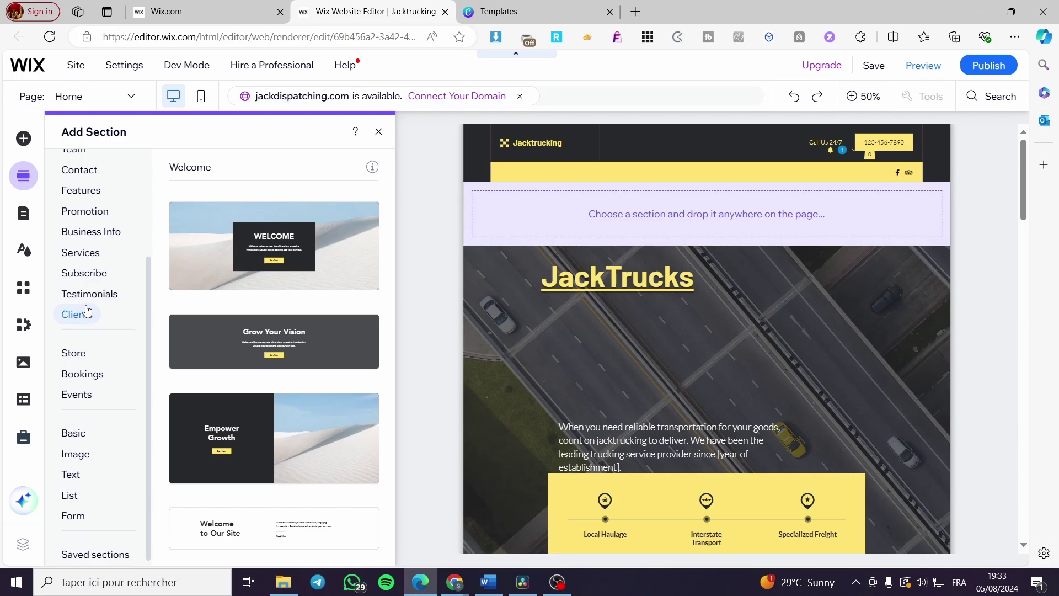
{"action": "scroll", "coordinate": [122, 449], "scroll_direction": "up", "scroll_amount": 3}
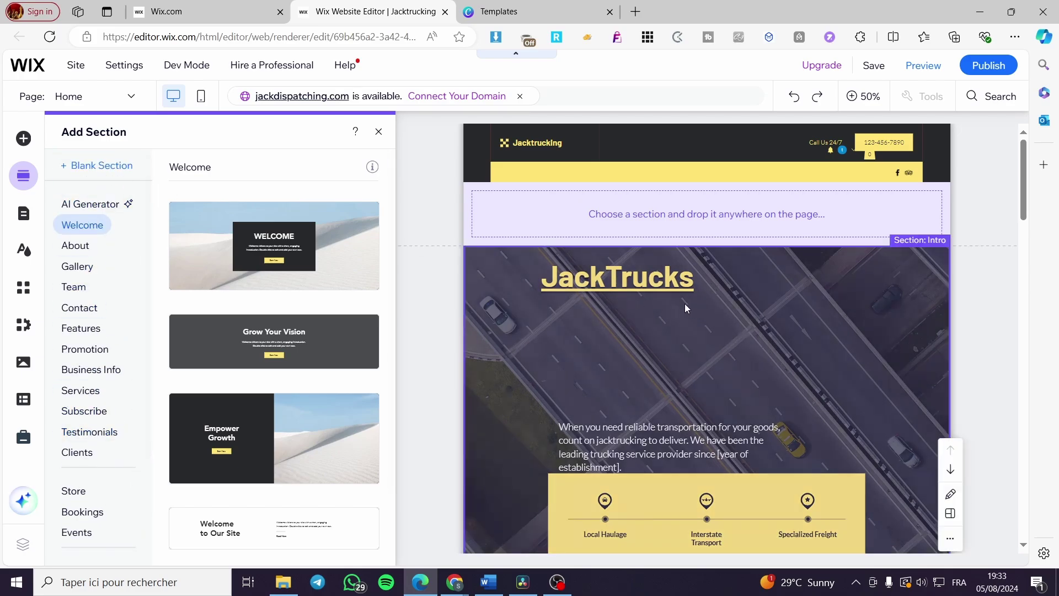
{"action": "scroll", "coordinate": [684, 304], "scroll_direction": "down", "scroll_amount": 15}
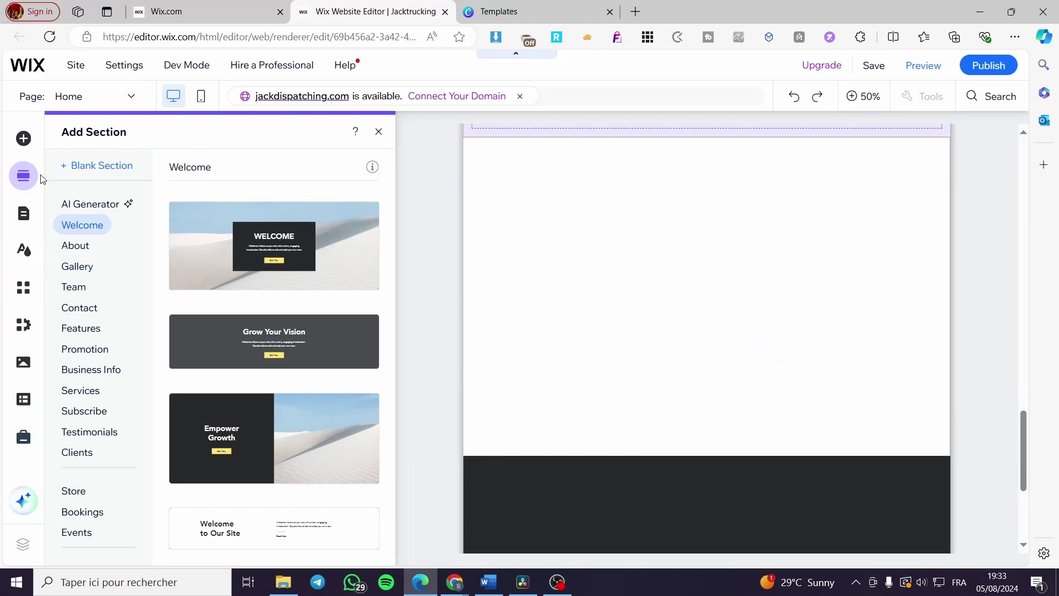
Search the Wix App Market for "Wix FAQ".
{"action": "left_click", "coordinate": [22, 287]}
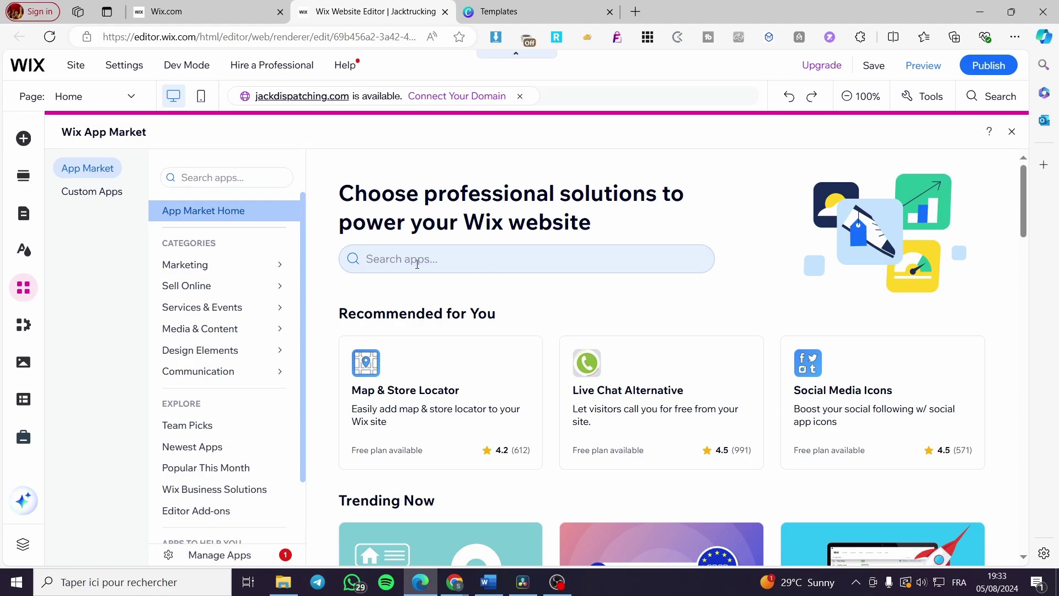
{"action": "left_click", "coordinate": [442, 263]}
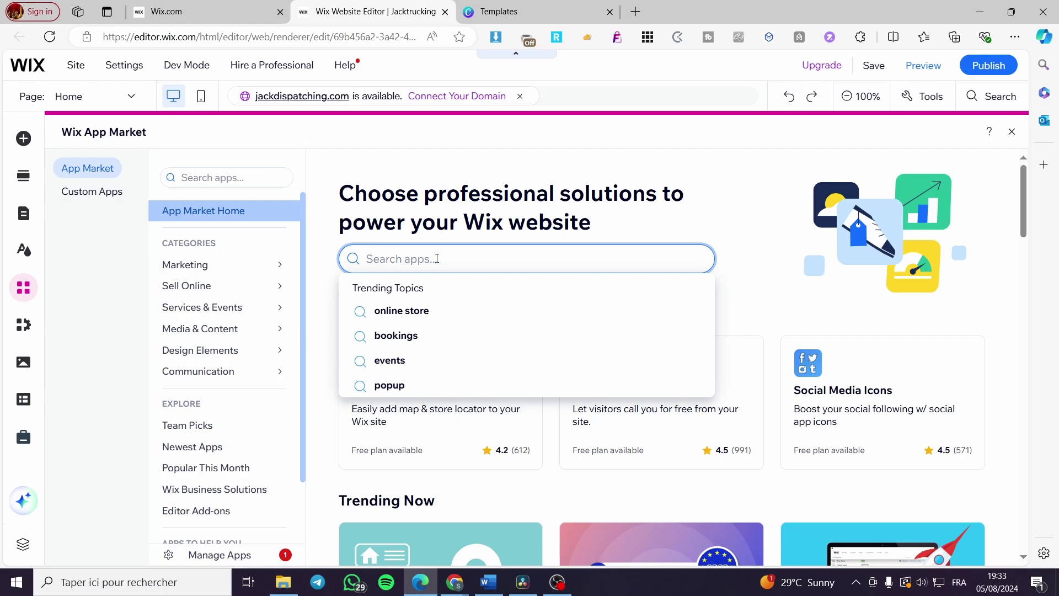
{"action": "type", "text": "W"}
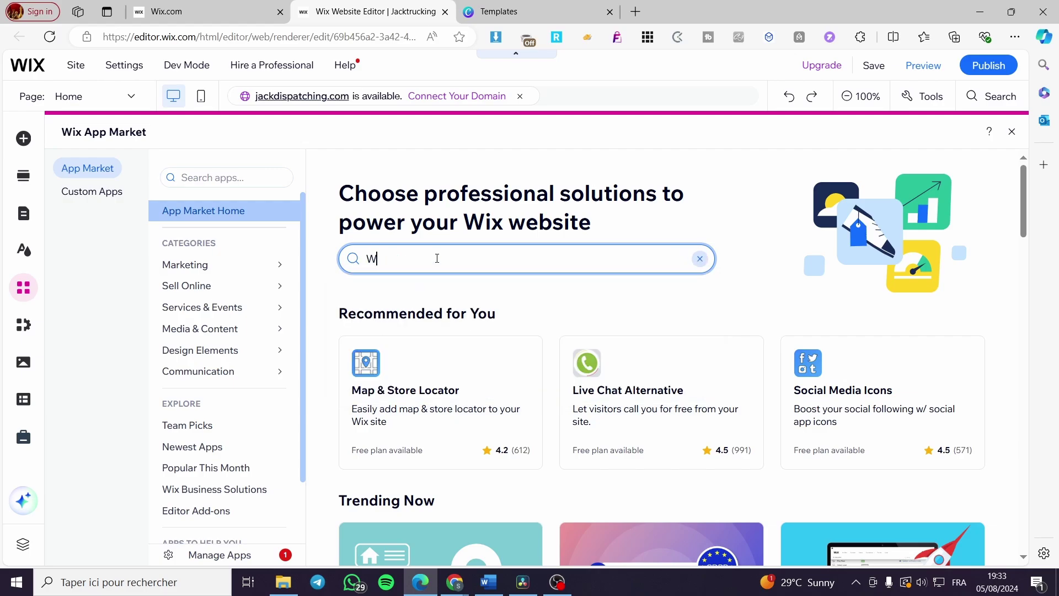
{"action": "type", "text": "ix F"}
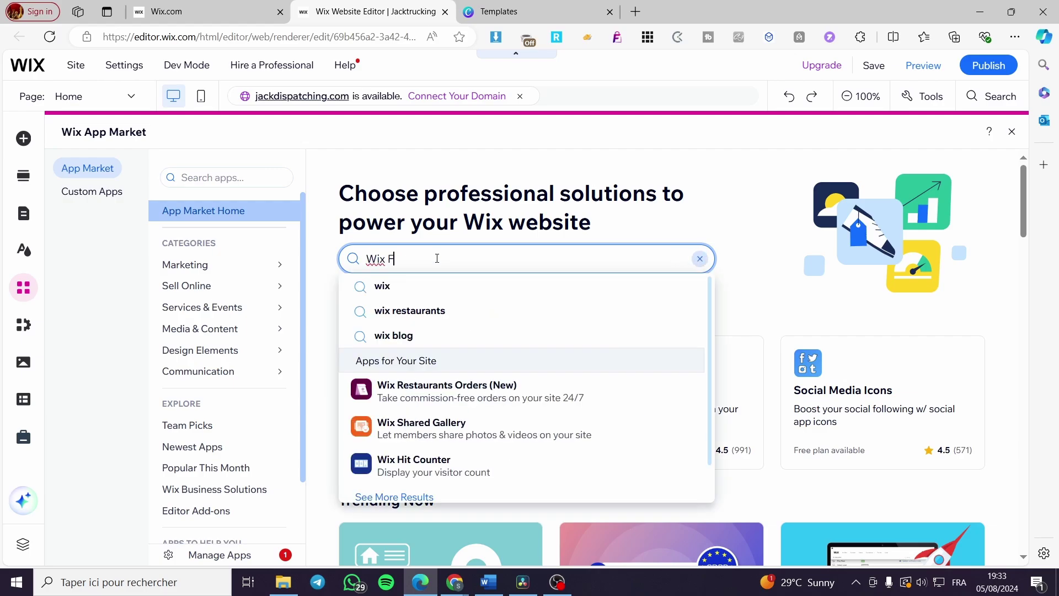
{"action": "type", "text": "AQ"}
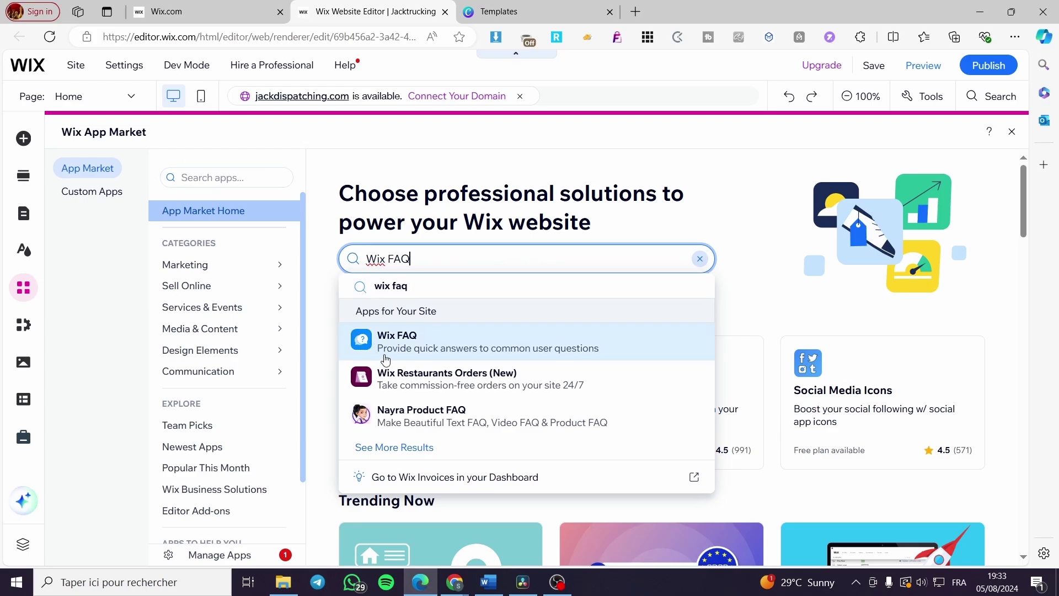
Show the full search results and add the Wix FAQ app to the site.
{"action": "left_click", "coordinate": [391, 448]}
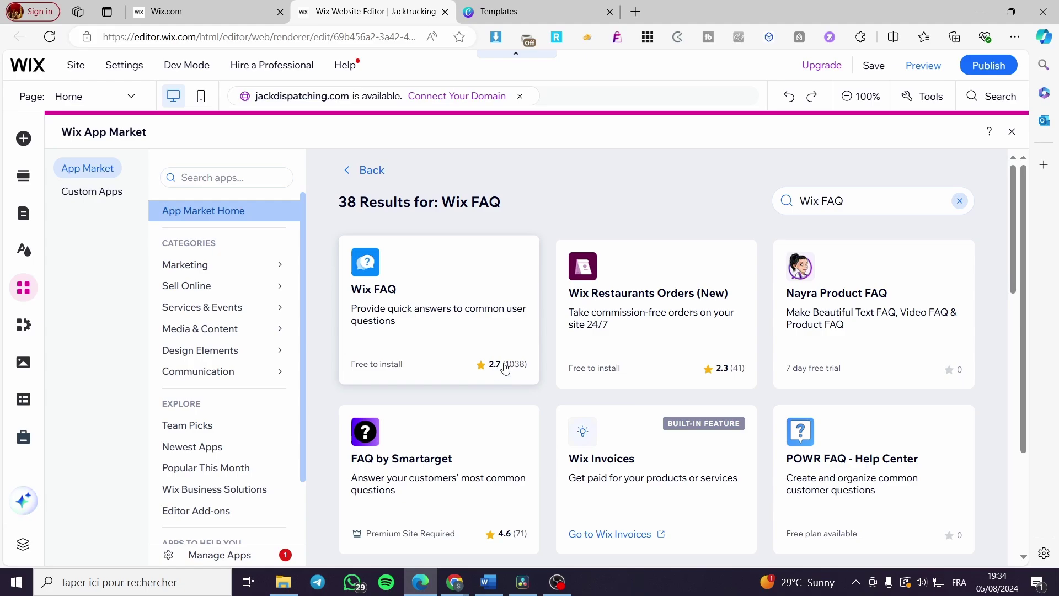
{"action": "left_click", "coordinate": [431, 275]}
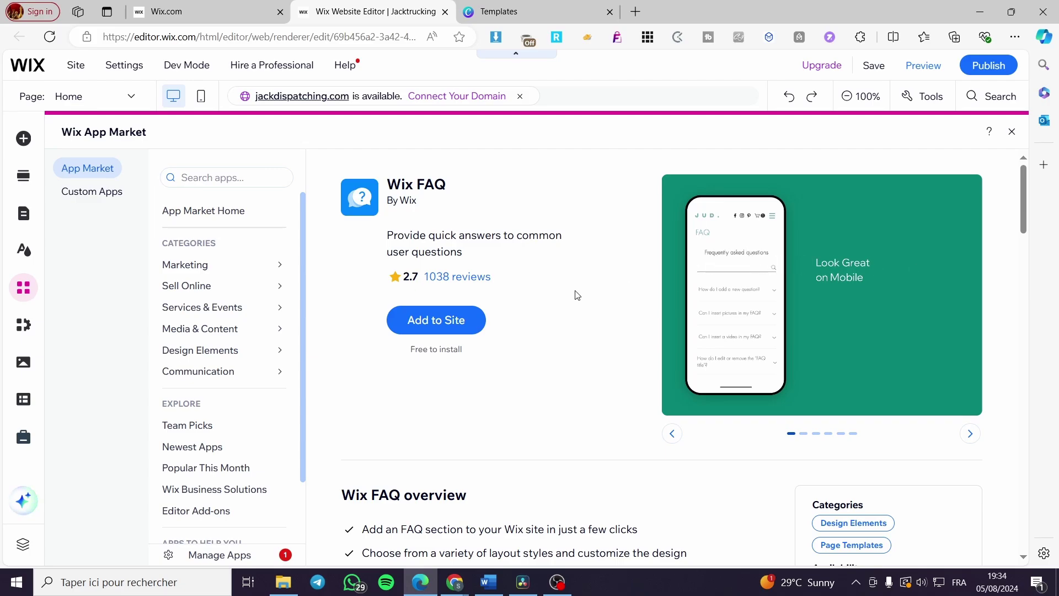
{"action": "left_click", "coordinate": [437, 323]}
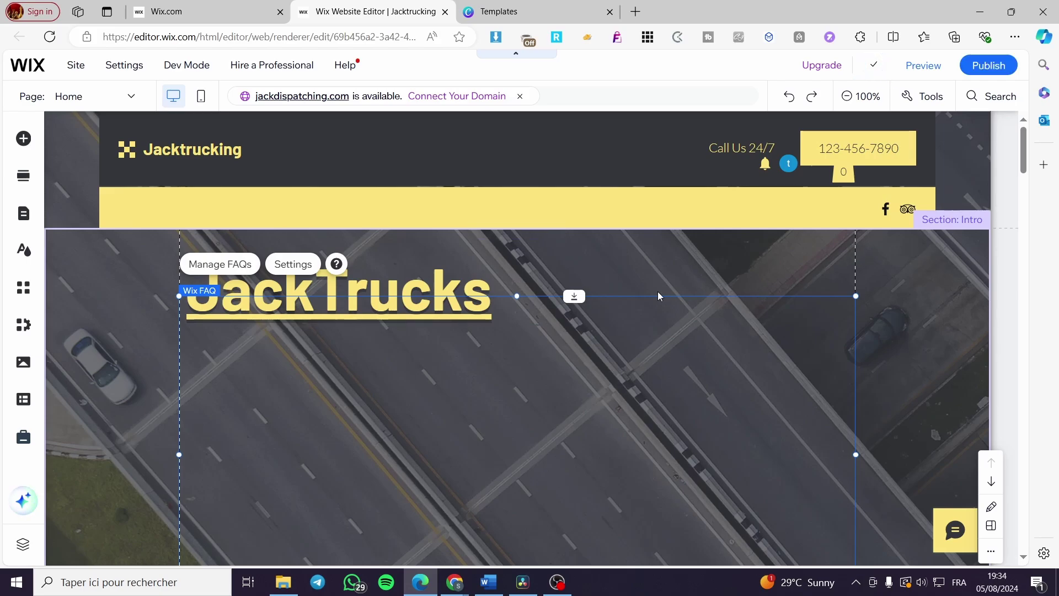
Move the Wix FAQ widget from the Intro section into the white section, aligned with the side guides just below the section's upper edge.
{"action": "scroll", "coordinate": [655, 290], "scroll_direction": "down", "scroll_amount": 3}
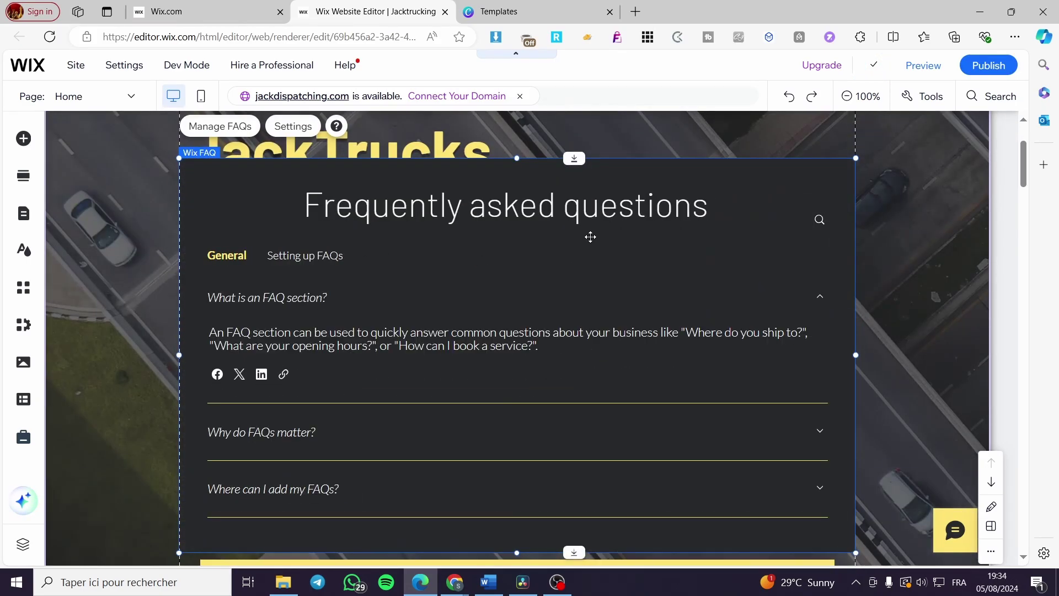
{"action": "mouse_move", "coordinate": [634, 246]}
{"action": "left_mouse_down"}
{"action": "mouse_move", "coordinate": [620, 293]}
{"action": "mouse_move", "coordinate": [622, 262]}
{"action": "mouse_move", "coordinate": [669, 237]}
{"action": "mouse_move", "coordinate": [638, 239]}
{"action": "mouse_move", "coordinate": [662, 231]}
{"action": "mouse_move", "coordinate": [652, 230]}
{"action": "mouse_move", "coordinate": [612, 246]}
{"action": "mouse_move", "coordinate": [634, 241]}
{"action": "left_mouse_up"}
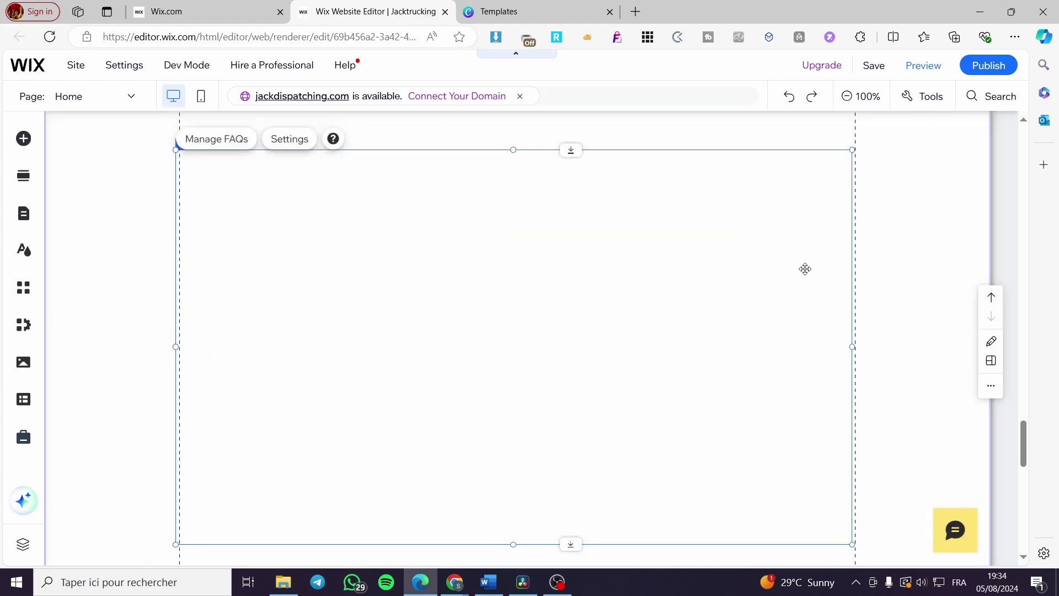
{"action": "scroll", "coordinate": [553, 294], "scroll_direction": "up", "scroll_amount": 4}
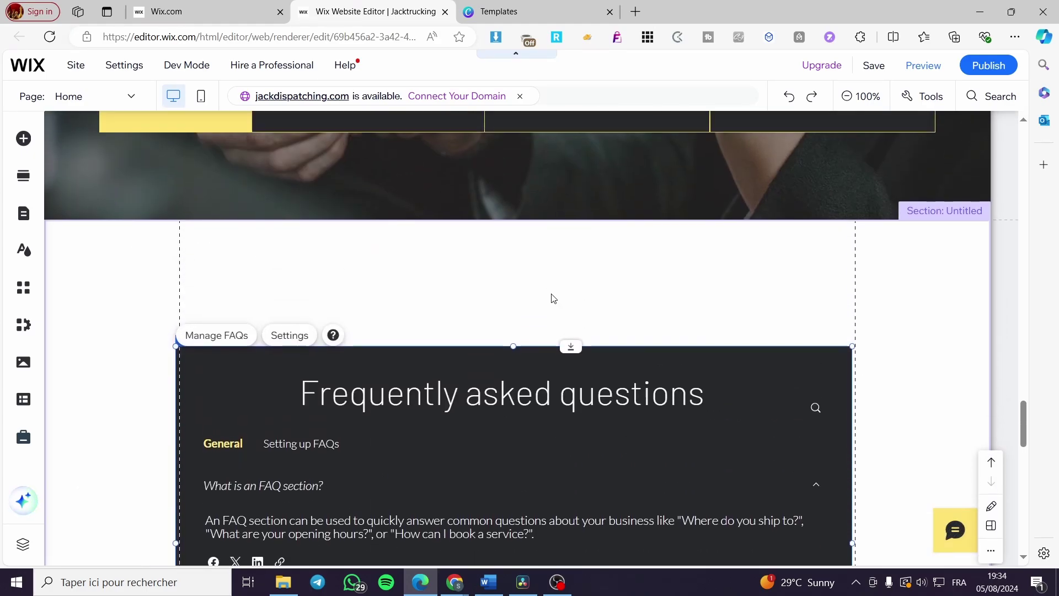
{"action": "left_click_drag", "start_coordinate": [524, 375], "coordinate": [524, 254]}
{"action": "mouse_move", "coordinate": [682, 249]}
{"action": "left_mouse_down"}
{"action": "mouse_move", "coordinate": [700, 252]}
{"action": "mouse_move", "coordinate": [674, 240]}
{"action": "left_mouse_up"}
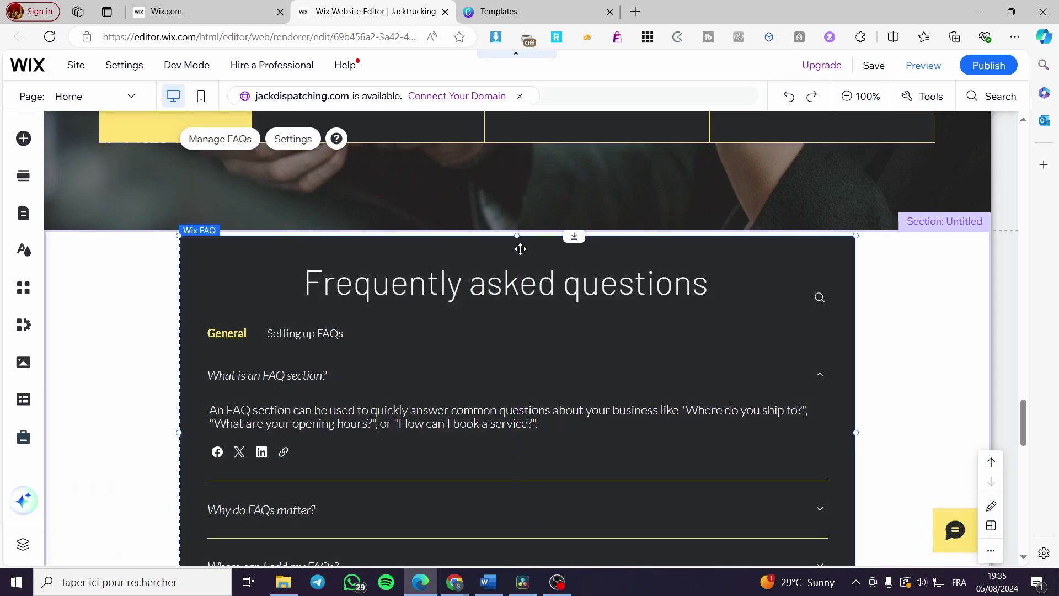
Try to make the FAQ widget taller by extending its lower edge downward in the white section.
{"action": "scroll", "coordinate": [609, 336], "scroll_direction": "up", "scroll_amount": 7}
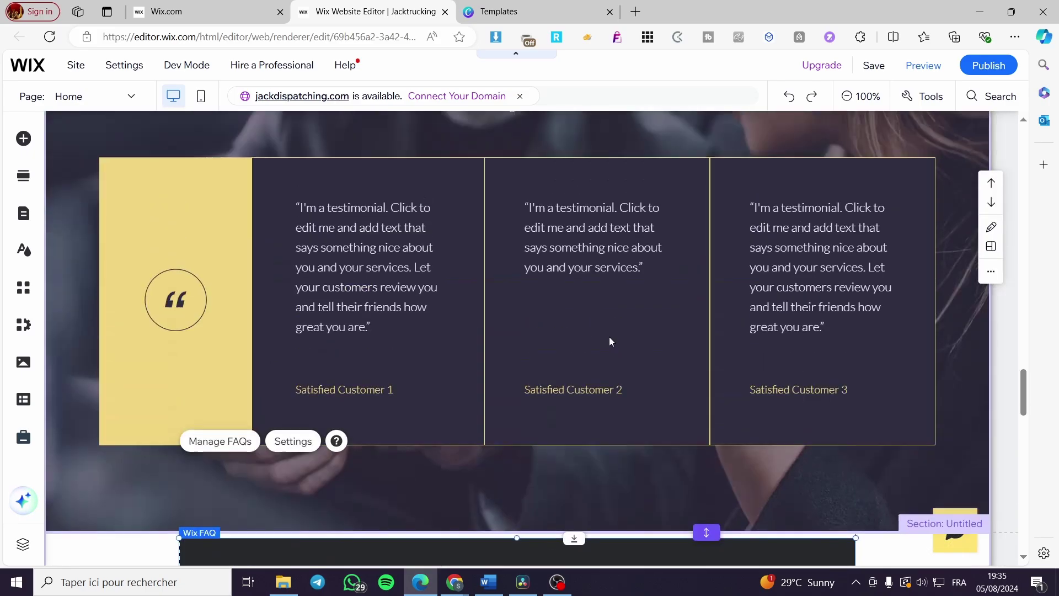
{"action": "scroll", "coordinate": [816, 279], "scroll_direction": "down", "scroll_amount": 1}
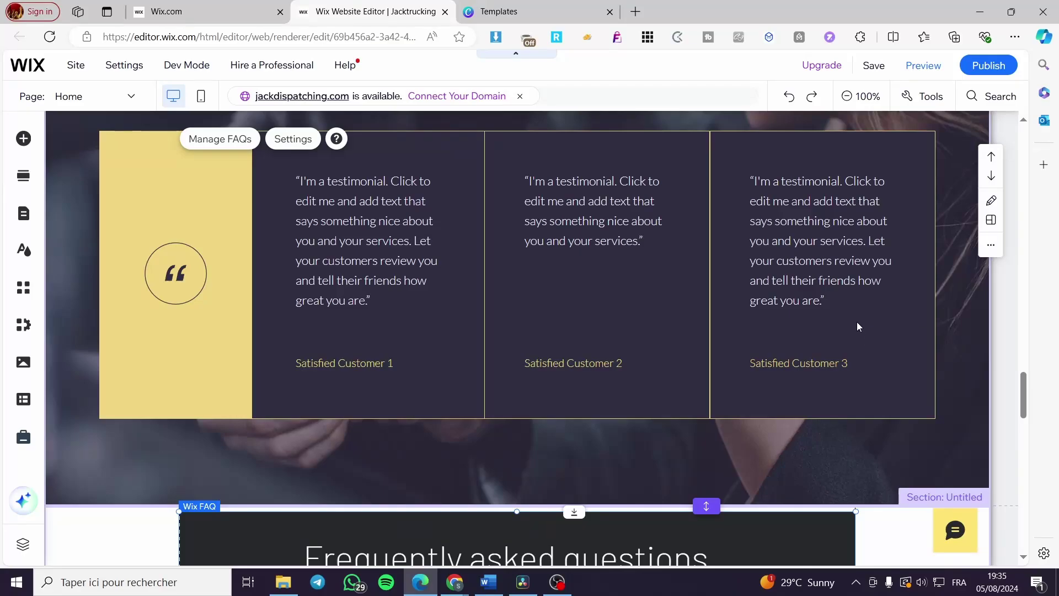
{"action": "scroll", "coordinate": [857, 323], "scroll_direction": "down", "scroll_amount": 7}
{"action": "scroll", "coordinate": [508, 485], "scroll_direction": "down", "scroll_amount": 2}
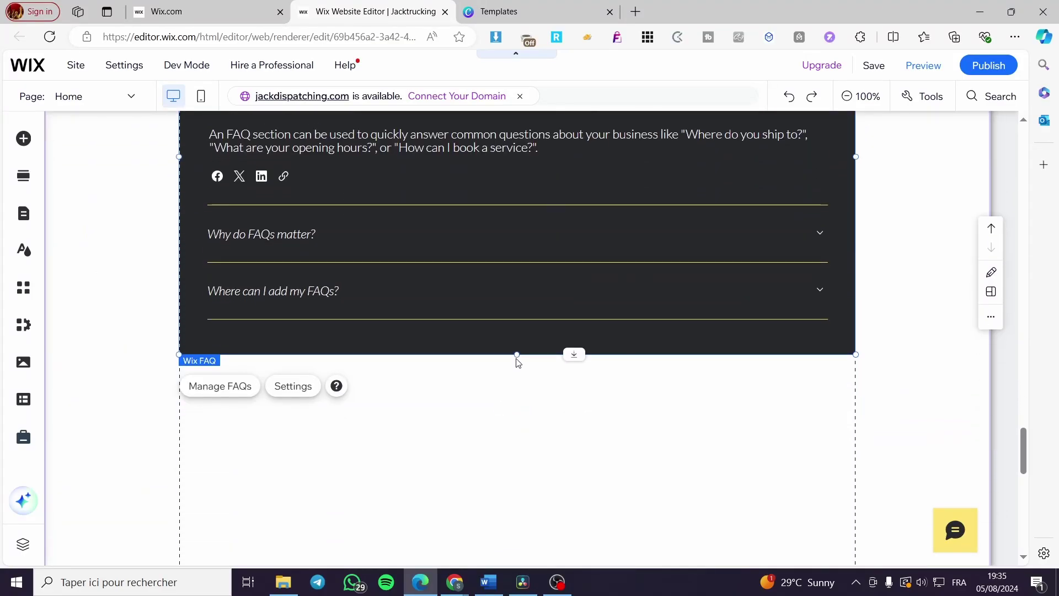
{"action": "left_click_drag", "start_coordinate": [517, 359], "coordinate": [510, 459]}
{"action": "scroll", "coordinate": [519, 346], "scroll_direction": "up", "scroll_amount": 4}
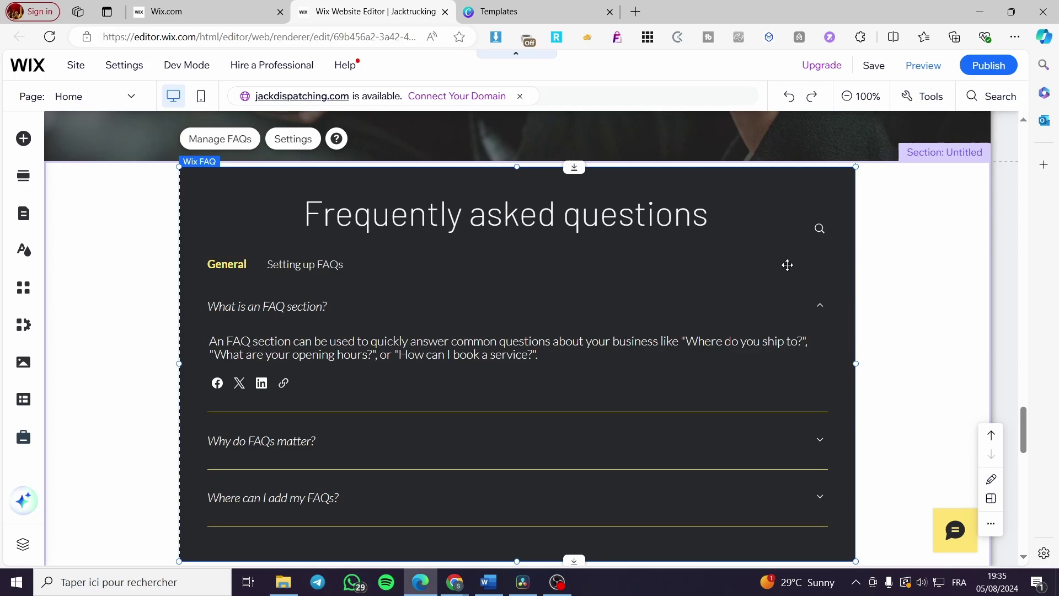
Open the FAQ management page from the widget and check the options for adding a new entry.
{"action": "left_click", "coordinate": [663, 257]}
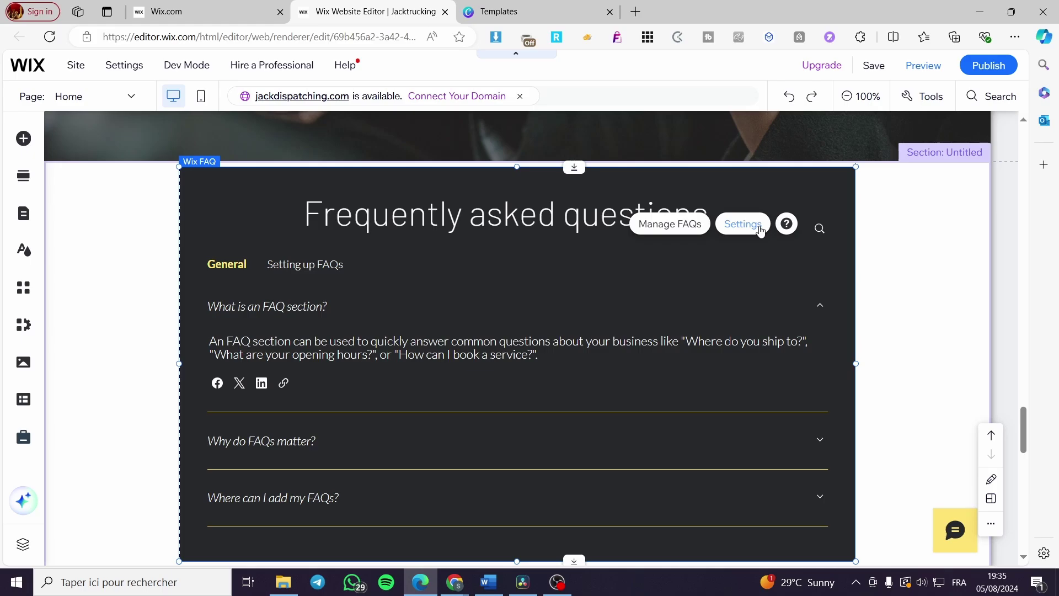
{"action": "left_click", "coordinate": [675, 228]}
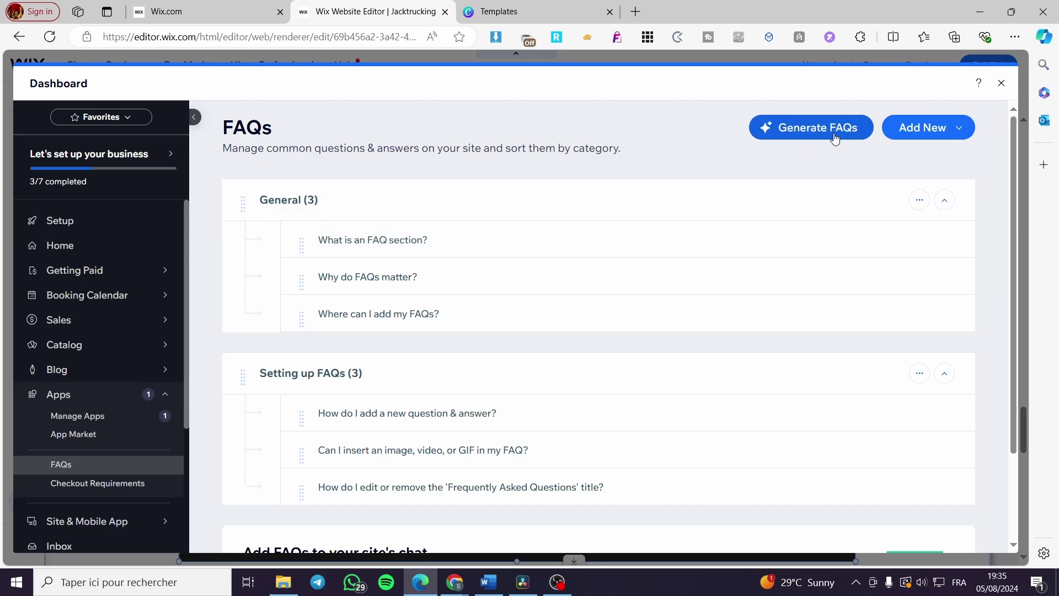
{"action": "left_click", "coordinate": [966, 134]}
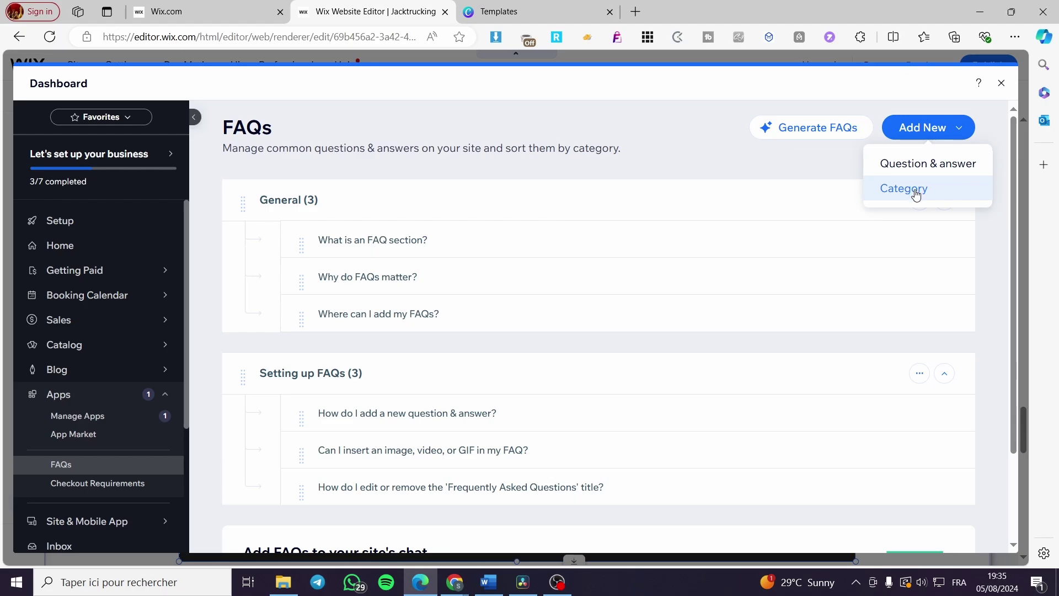
{"action": "left_click", "coordinate": [356, 166]}
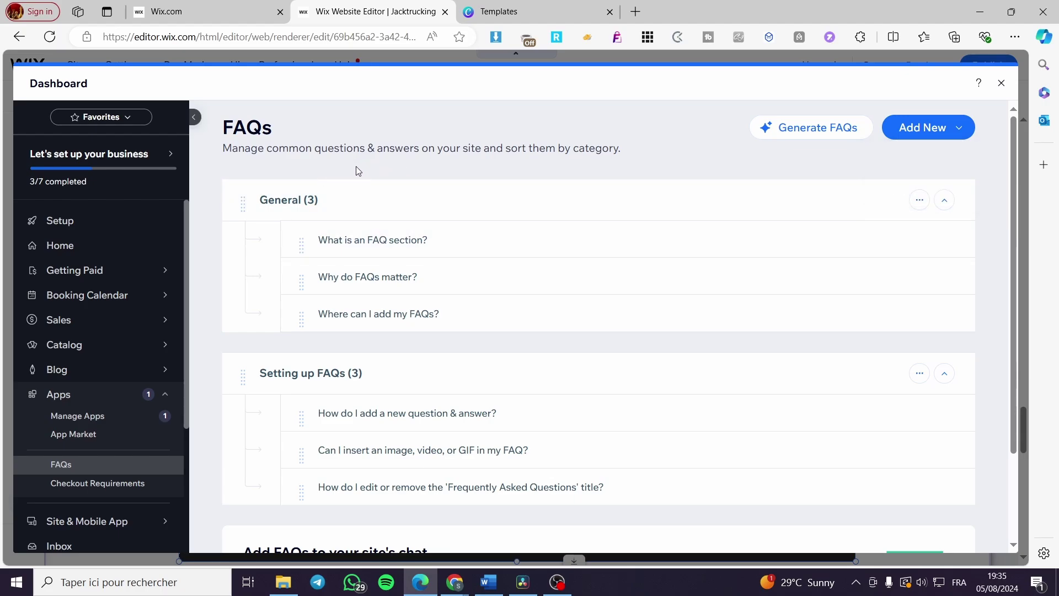
Read the answers to the first two General questions and review the rest of the FAQ list.
{"action": "left_click", "coordinate": [355, 247]}
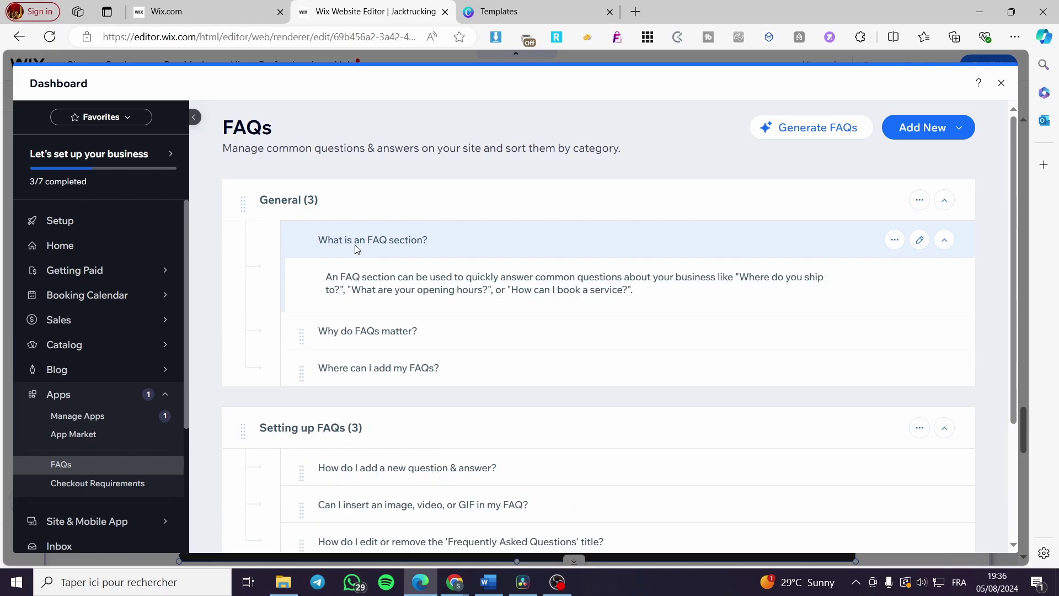
{"action": "left_click", "coordinate": [402, 246]}
{"action": "left_click", "coordinate": [376, 281]}
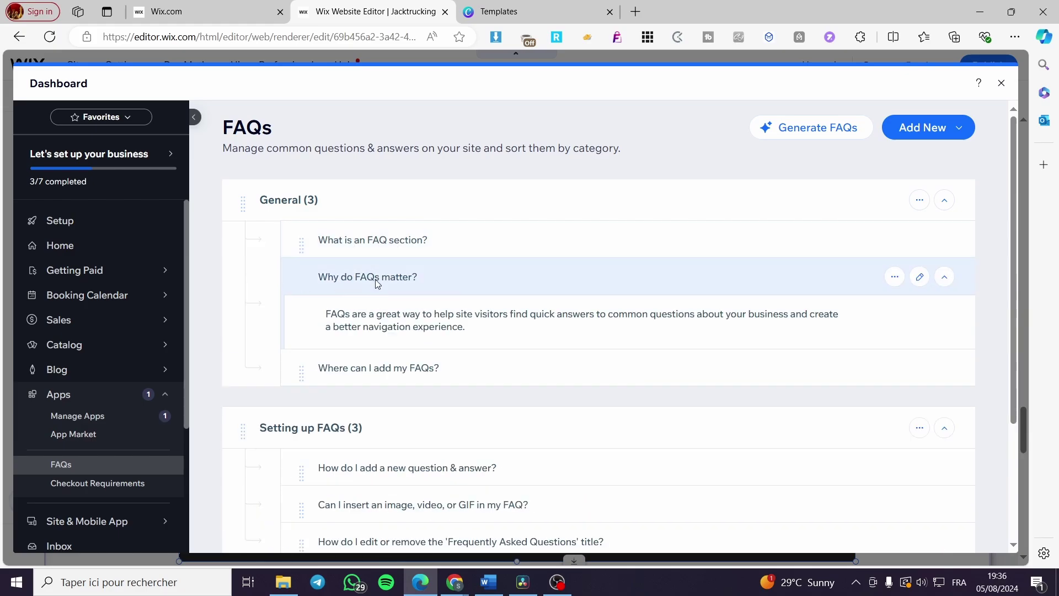
{"action": "left_click", "coordinate": [377, 281]}
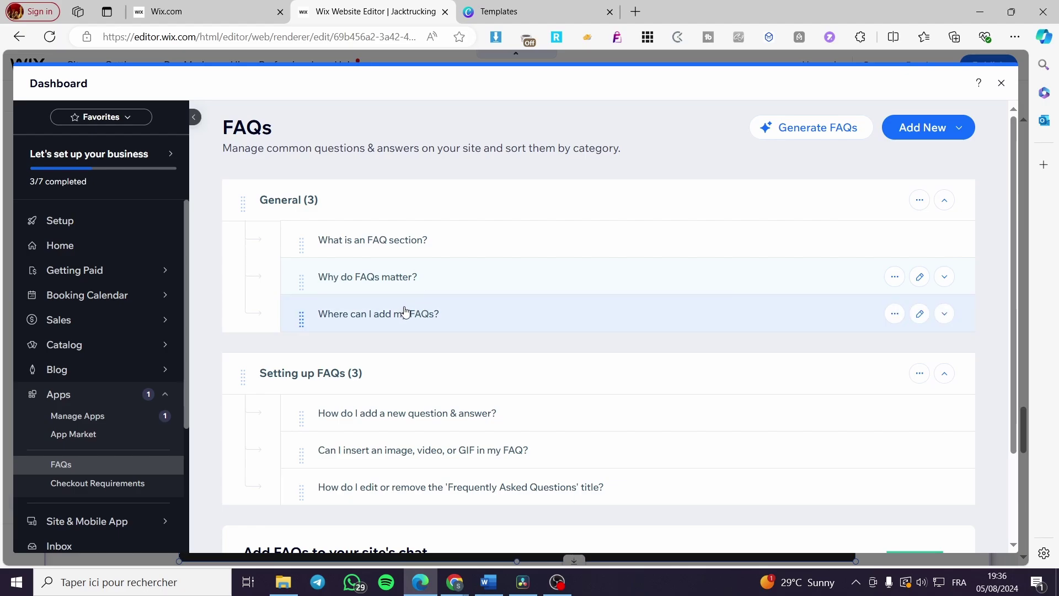
{"action": "scroll", "coordinate": [405, 312], "scroll_direction": "down", "scroll_amount": 3}
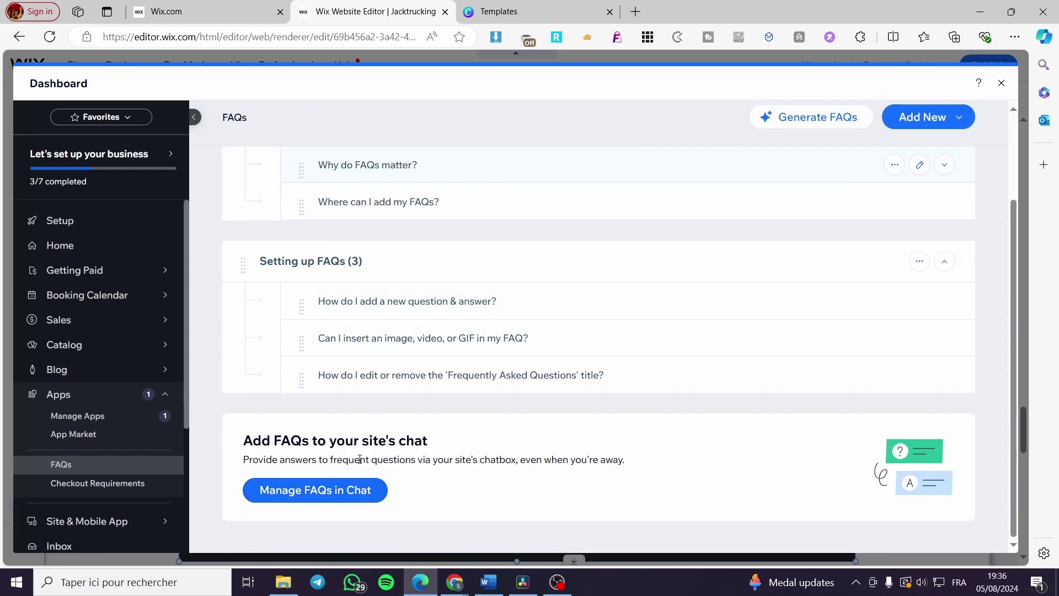
{"action": "scroll", "coordinate": [567, 496], "scroll_direction": "up", "scroll_amount": 3}
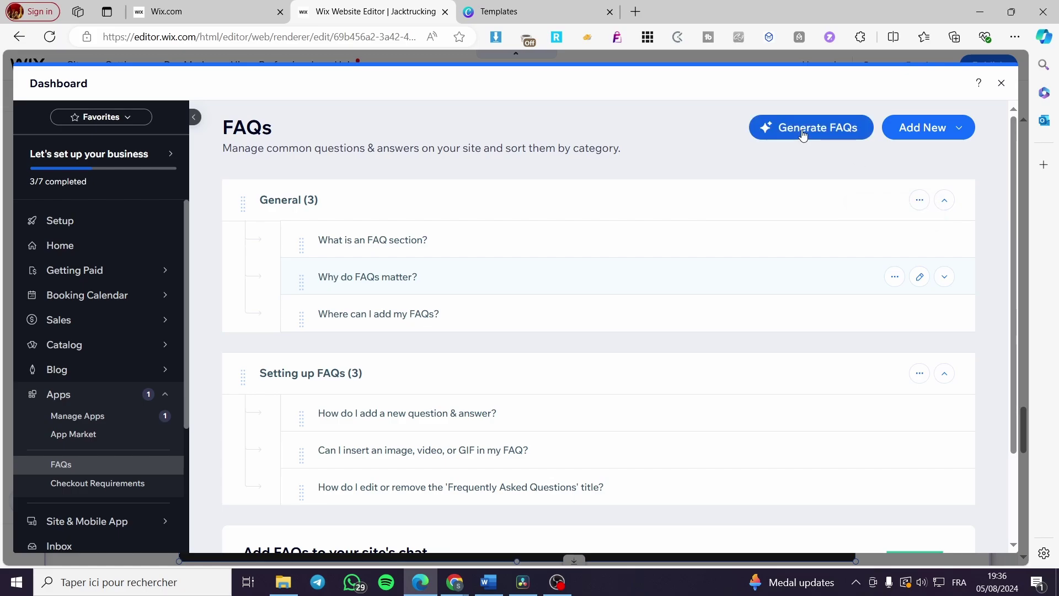
Ask the Wix Assistant to generate an FAQ with the message "FAQ about my trucking company".
{"action": "left_click", "coordinate": [803, 135]}
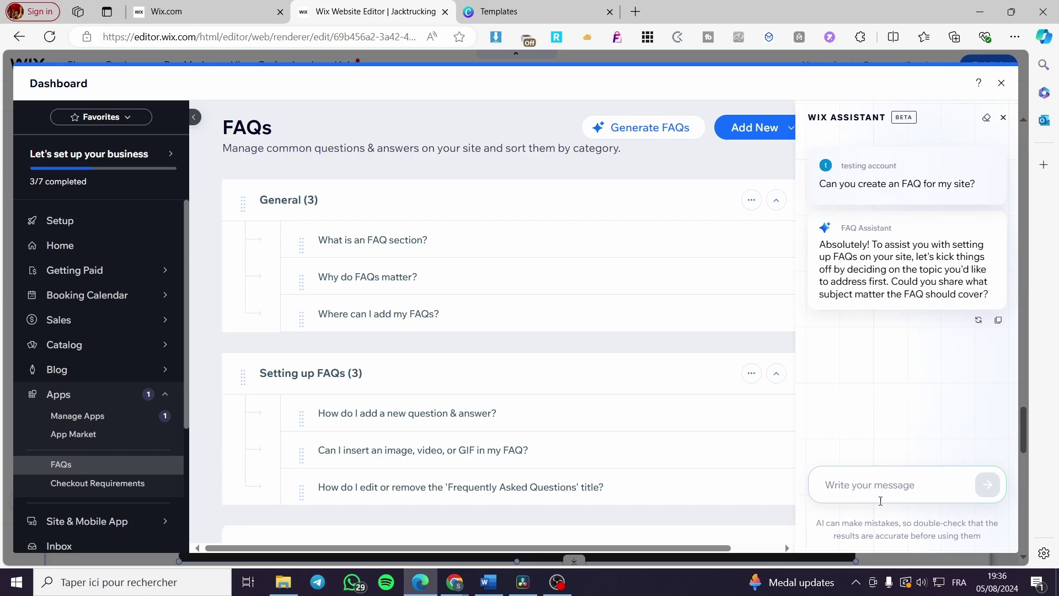
{"action": "type", "text": "FAQ about my truck"}
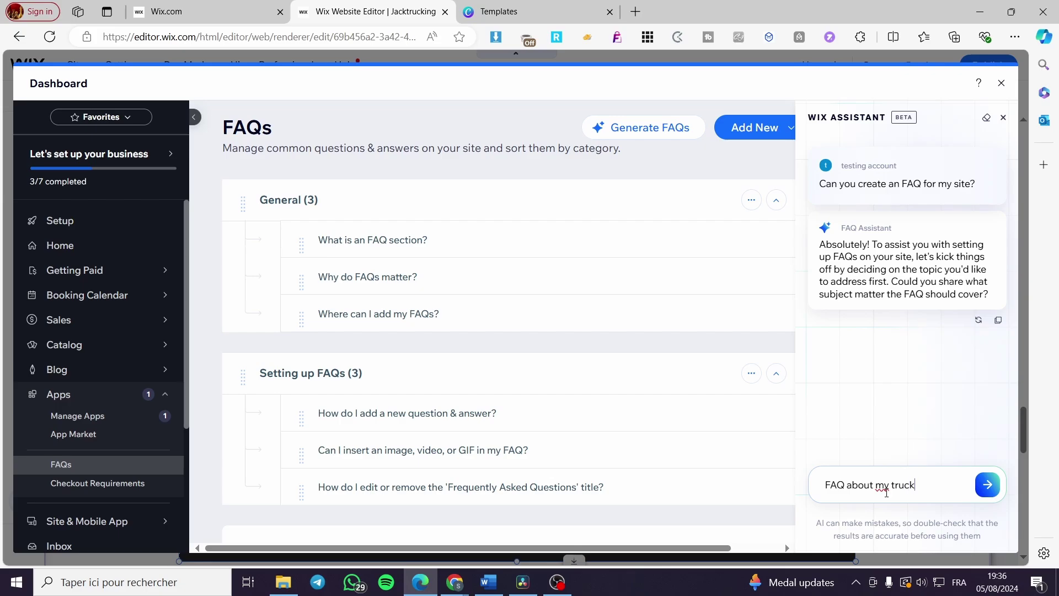
{"action": "type", "text": "ing company"}
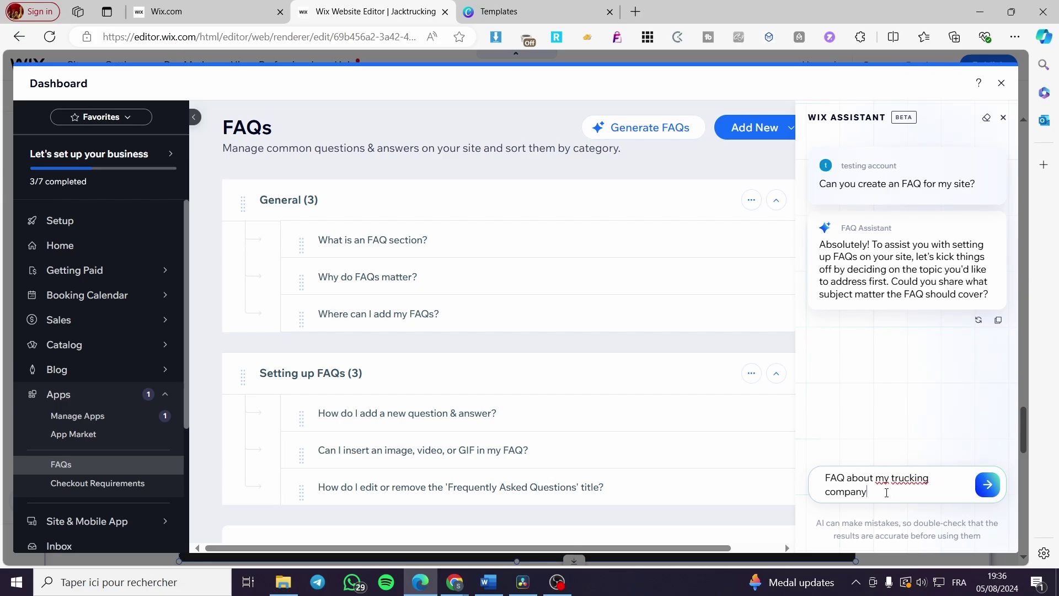
{"action": "left_click", "coordinate": [987, 485]}
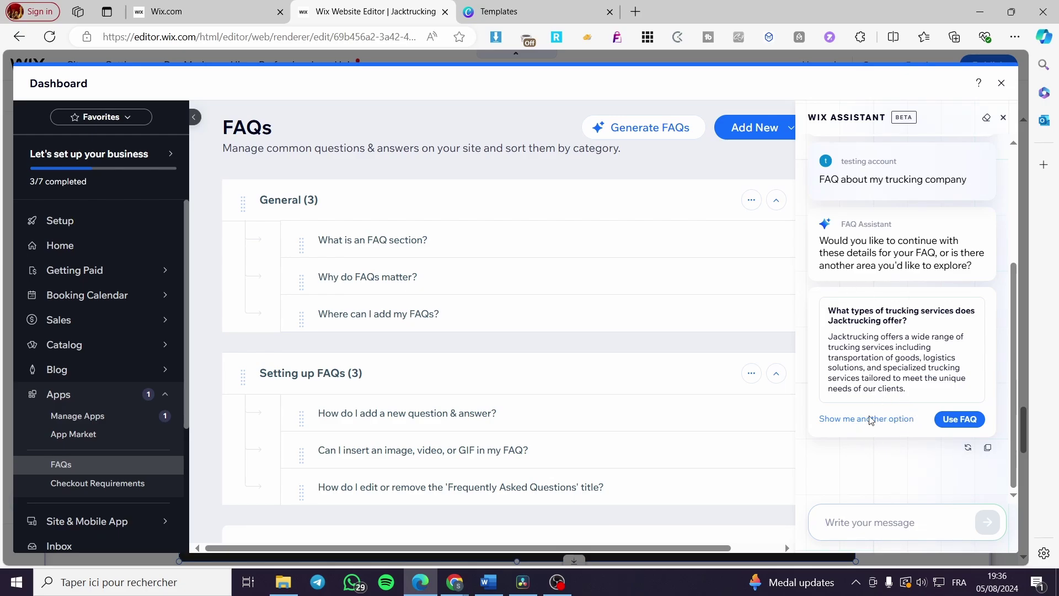
Accept the suggested FAQ about Jacktrucking's types of trucking services and add it to the General category.
{"action": "left_click", "coordinate": [960, 419]}
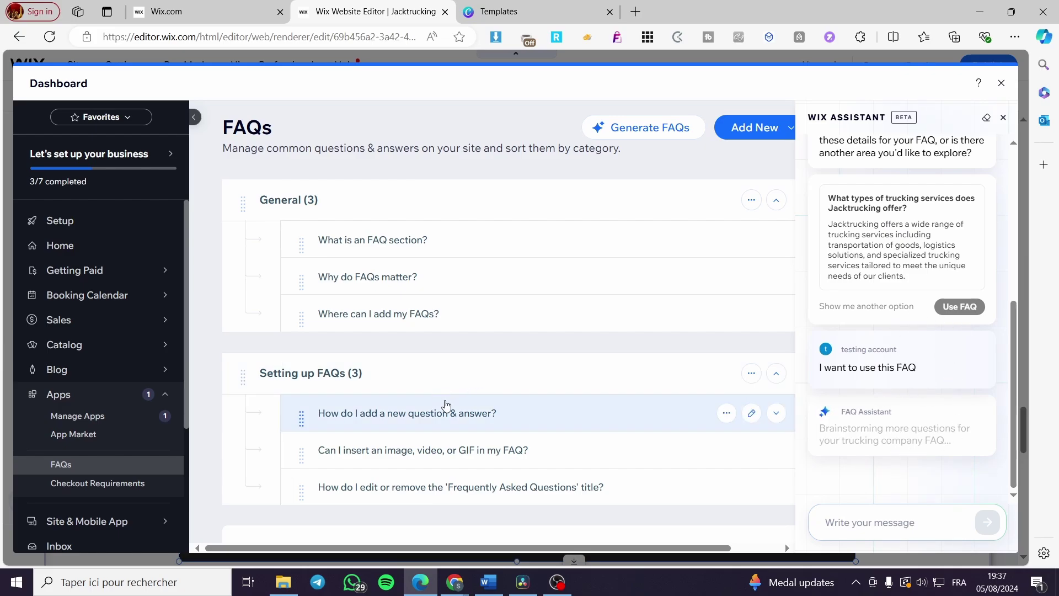
{"action": "scroll", "coordinate": [446, 405], "scroll_direction": "down", "scroll_amount": 3}
{"action": "scroll", "coordinate": [431, 331], "scroll_direction": "up", "scroll_amount": 3}
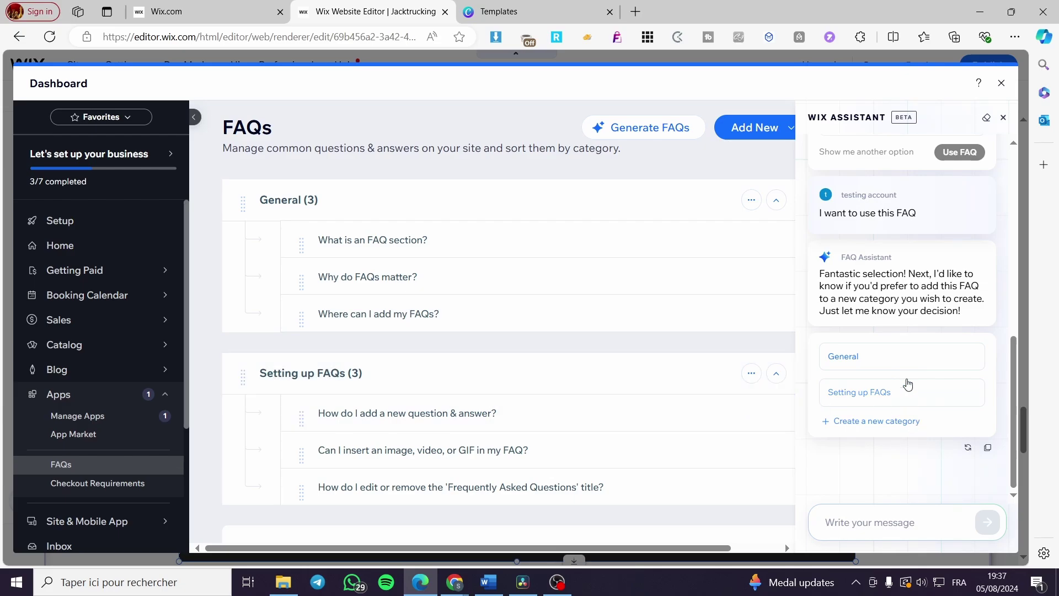
{"action": "left_click", "coordinate": [909, 355]}
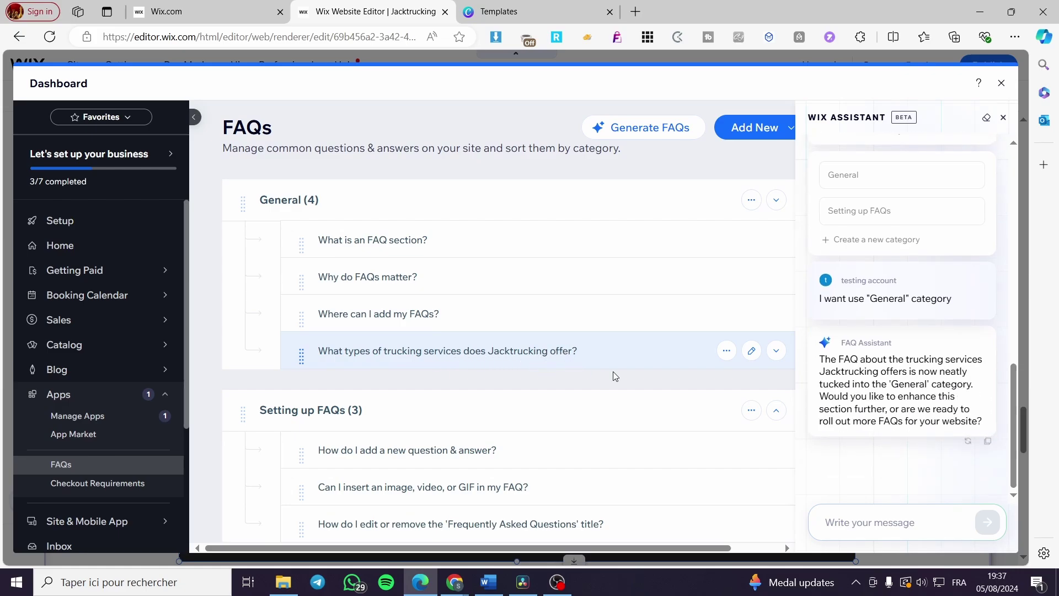
Expand the new trucking services question in the General category to review its answer.
{"action": "left_click", "coordinate": [495, 365]}
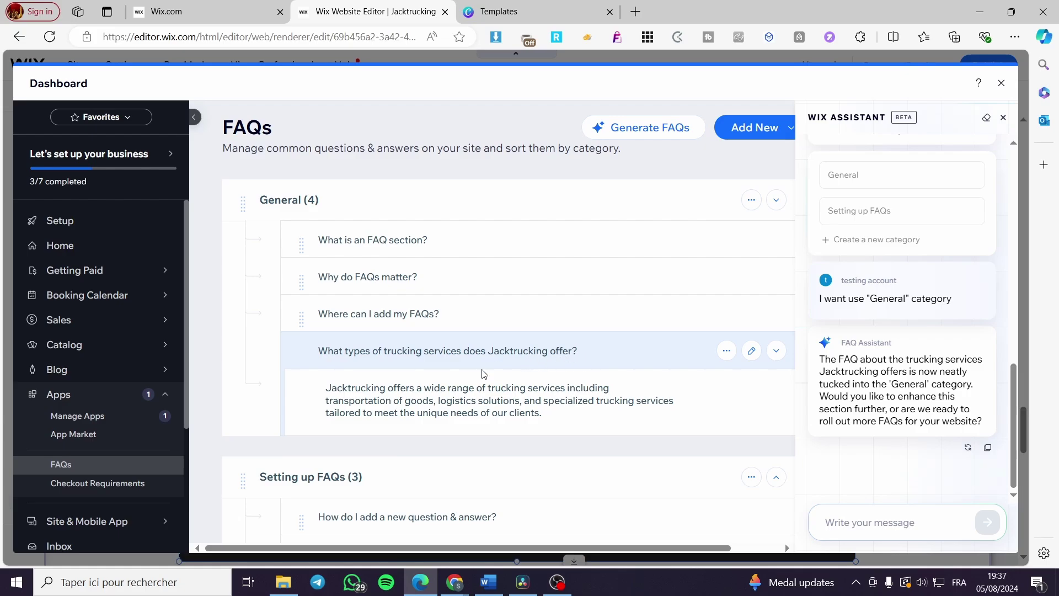
{"action": "left_click", "coordinate": [333, 397]}
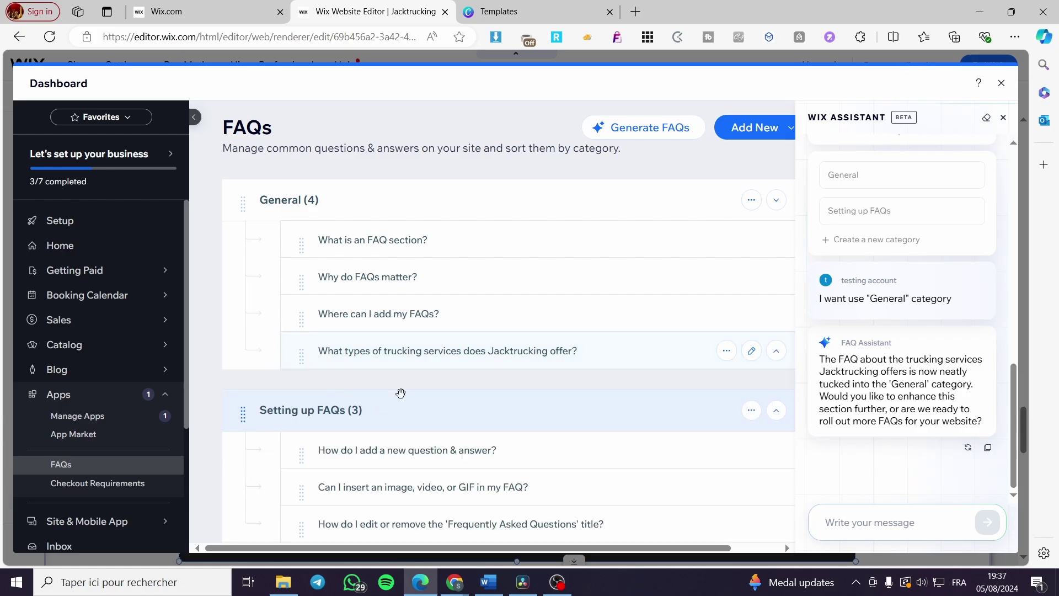
{"action": "left_click", "coordinate": [400, 370]}
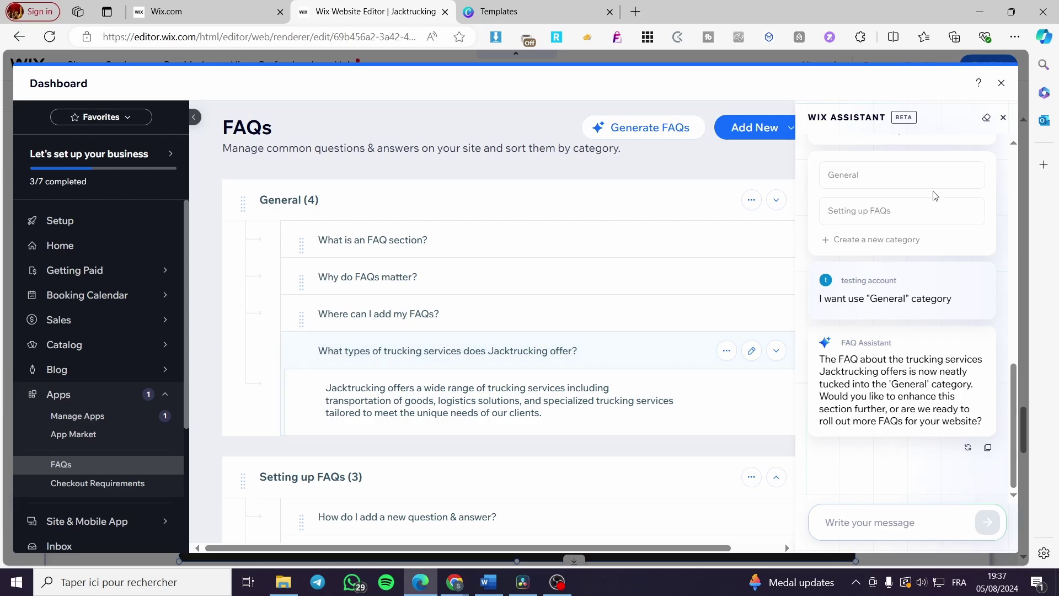
Close the Wix Assistant and start a new question-and-answer entry in the FAQs.
{"action": "left_click", "coordinate": [1003, 117]}
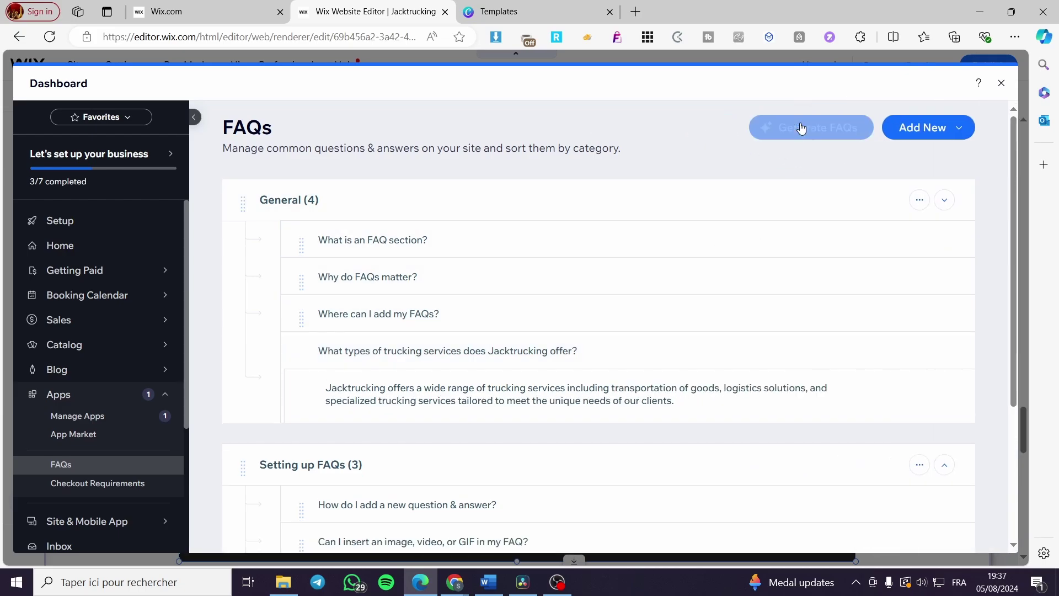
{"action": "left_click", "coordinate": [958, 132]}
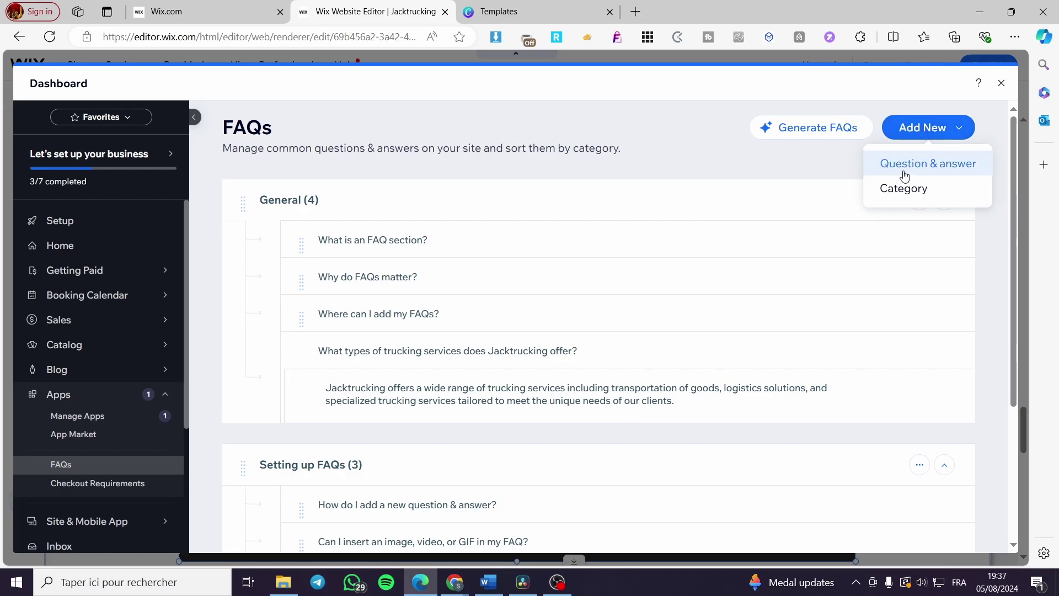
{"action": "left_click", "coordinate": [958, 166]}
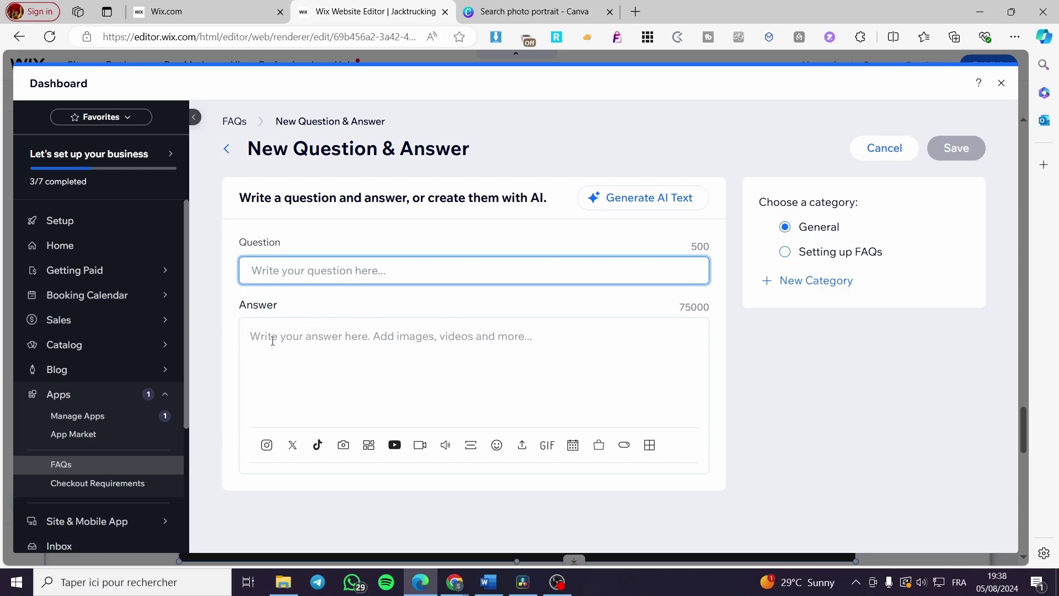
{"action": "left_click", "coordinate": [330, 352]}
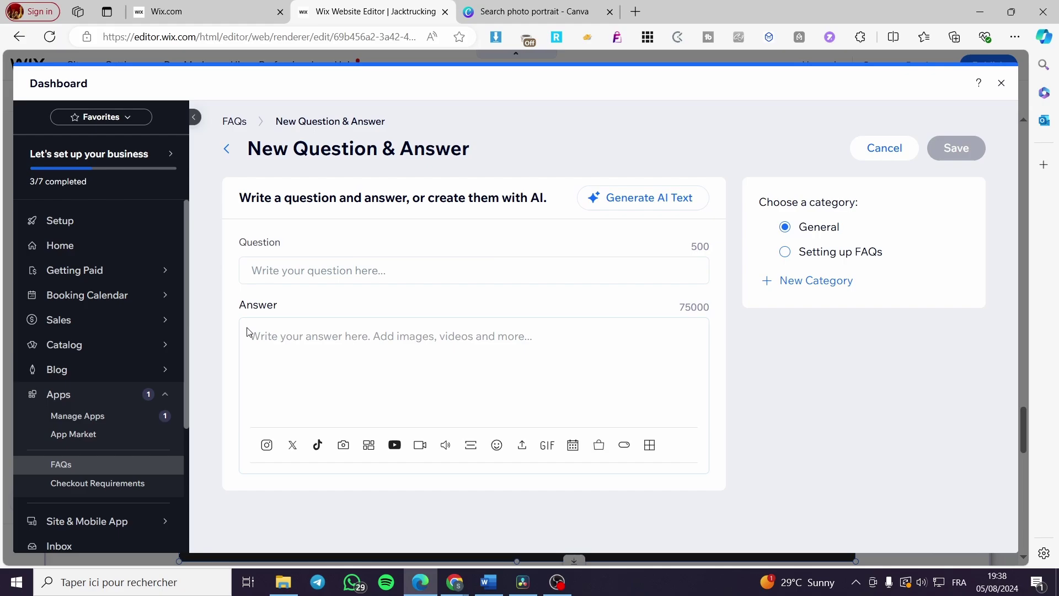
{"action": "left_click", "coordinate": [278, 338]}
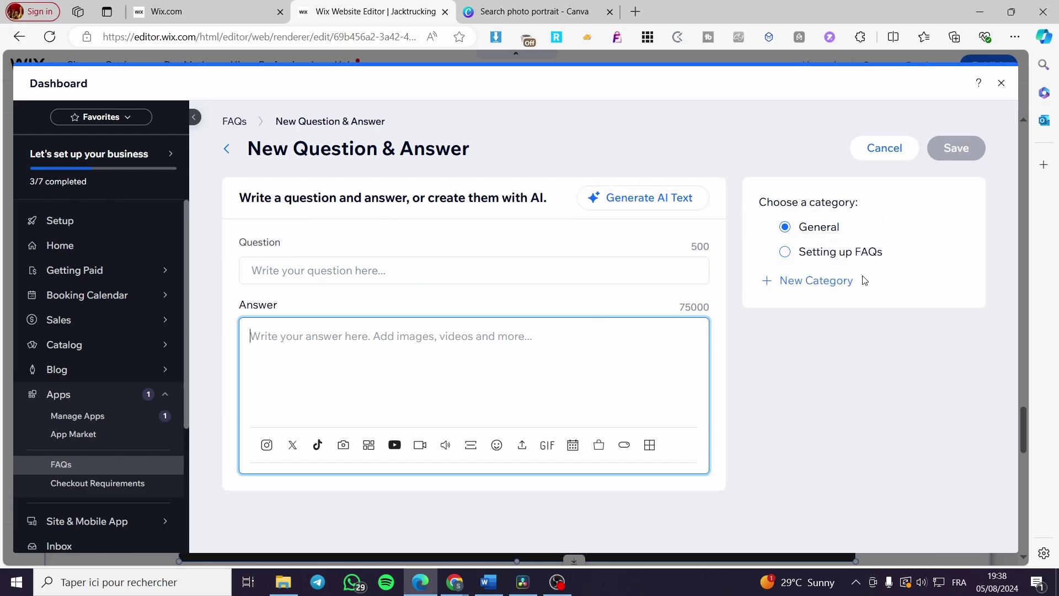
Enter "How Much does it cost to transport the merchandise ?" as the question of the new entry.
{"action": "left_click", "coordinate": [287, 277]}
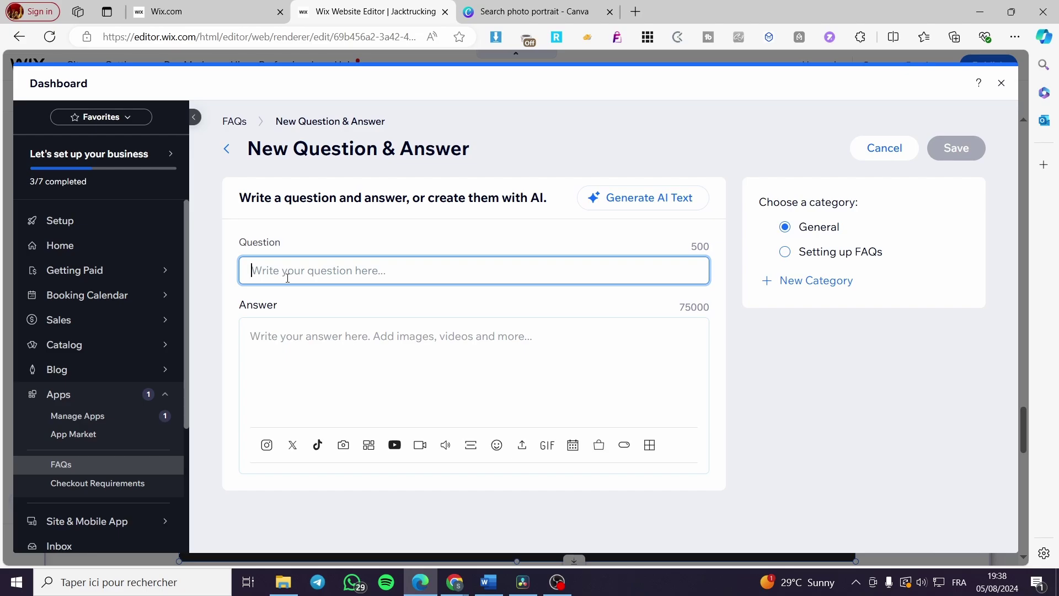
{"action": "type", "text": "How M"}
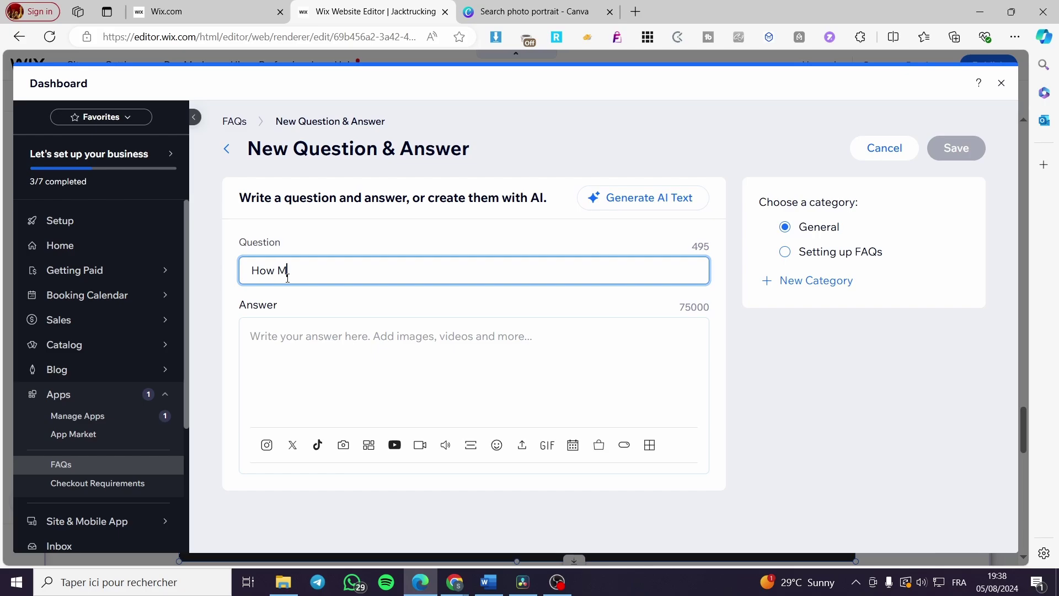
{"action": "type", "text": "uch does it cost "}
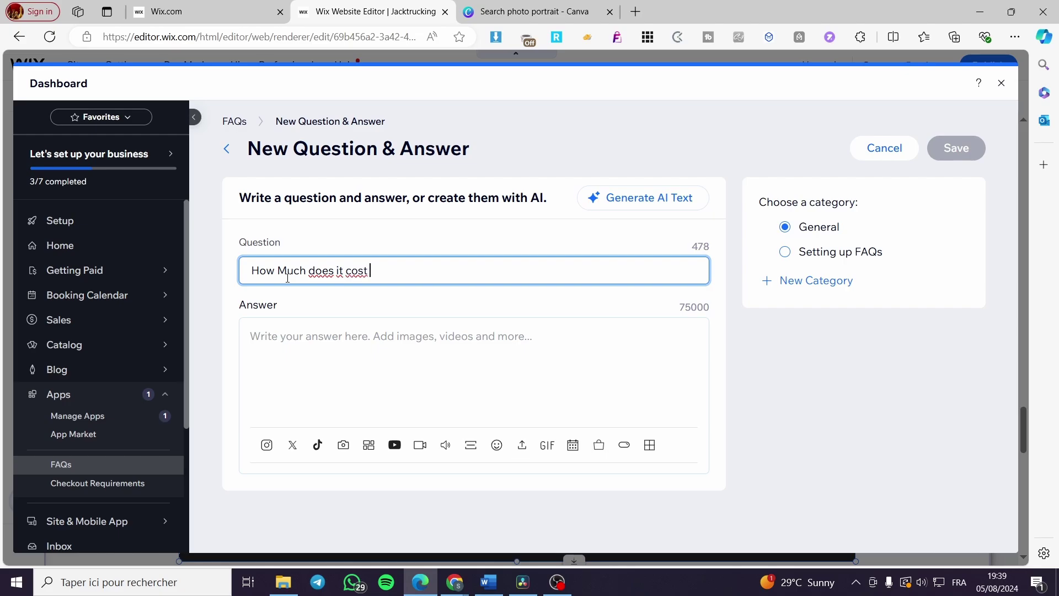
{"action": "type", "text": "to transpo"}
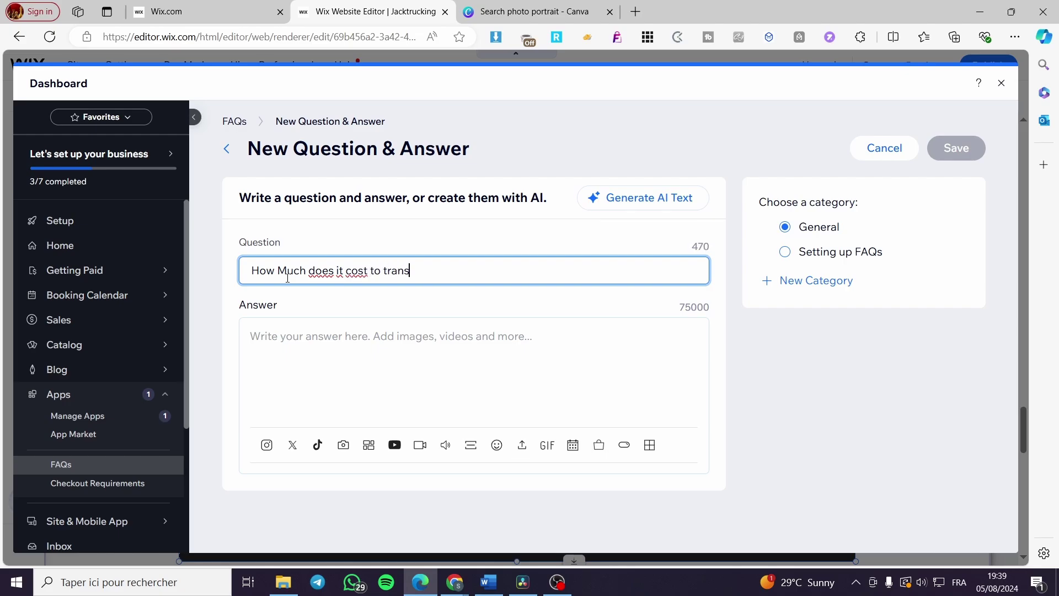
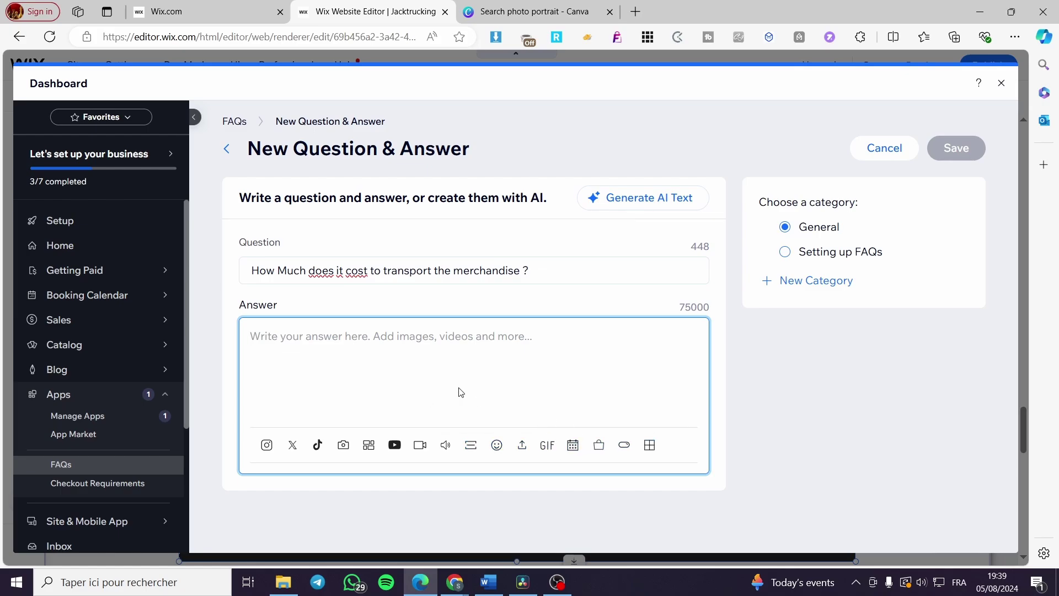
Insert a table with 4 columns and 4 rows into the answer.
{"action": "left_click", "coordinate": [650, 446]}
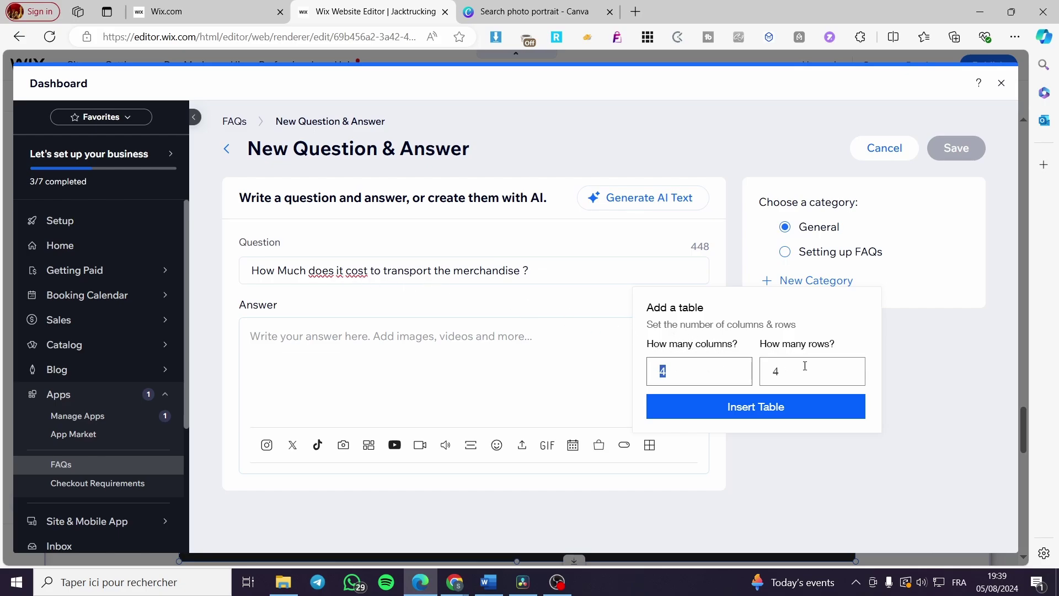
{"action": "left_click", "coordinate": [778, 414]}
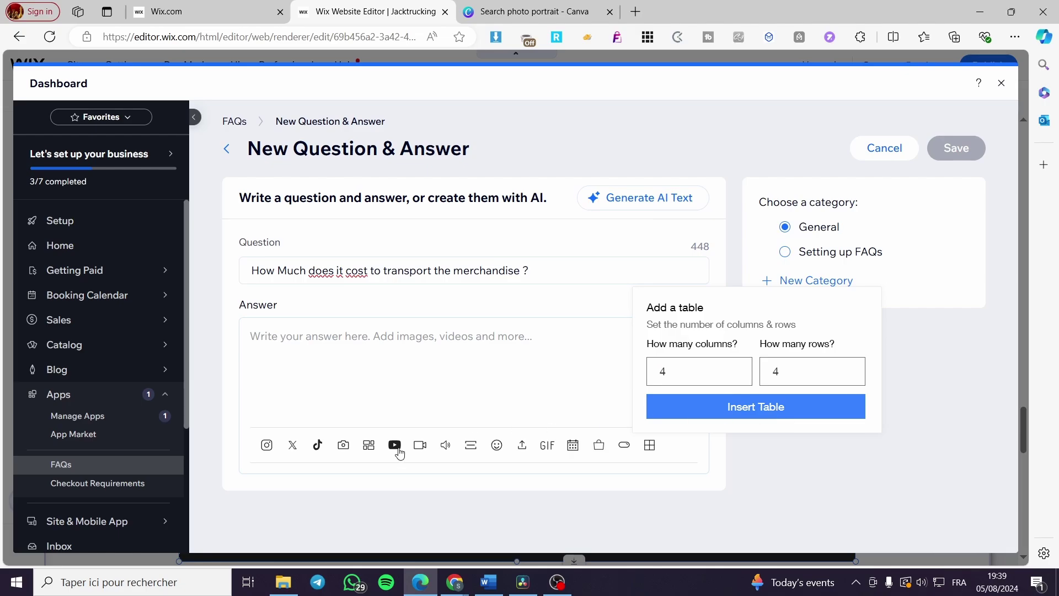
{"action": "scroll", "coordinate": [441, 359], "scroll_direction": "up", "scroll_amount": 3}
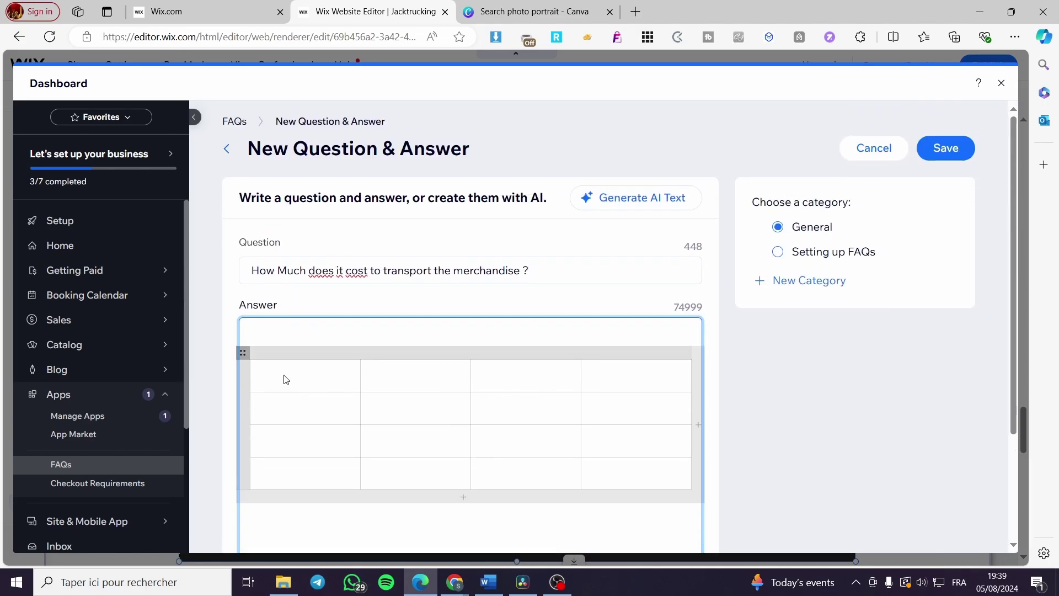
Fill the first table column from the top row down with 50 kg, 100kg, 200kg and 400kg.
{"action": "left_click", "coordinate": [324, 386]}
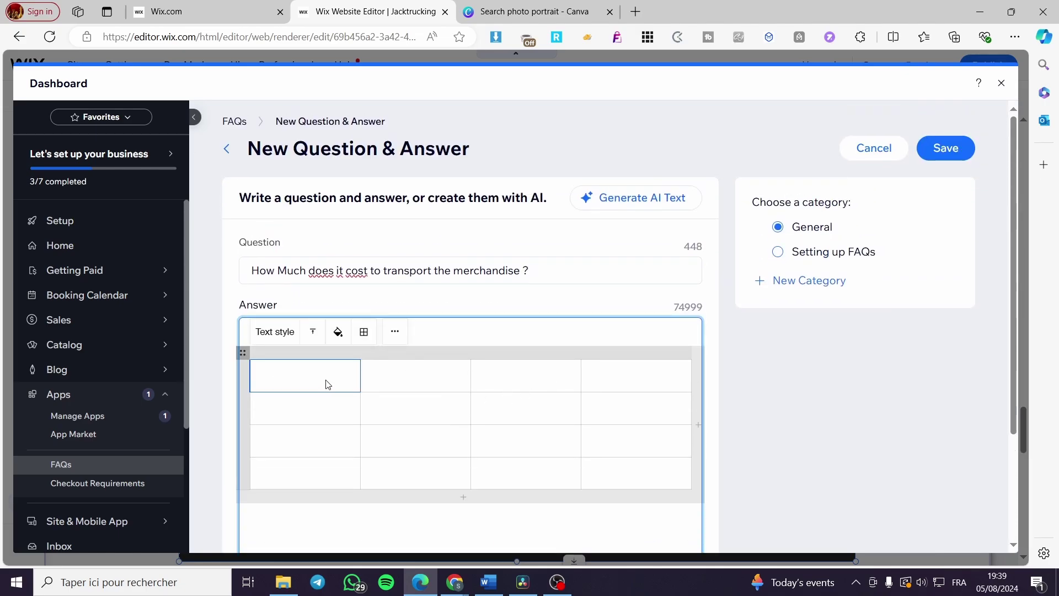
{"action": "left_click", "coordinate": [328, 384]}
{"action": "type", "text": "50"}
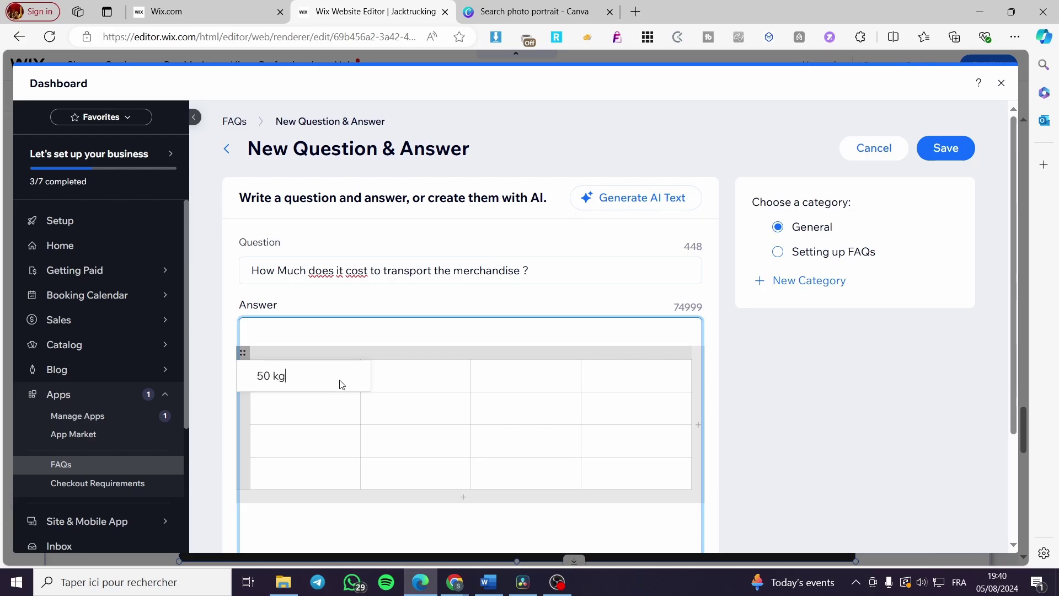
{"action": "type", "text": " kg"}
{"action": "left_click", "coordinate": [287, 426]}
{"action": "type", "text": "10"}
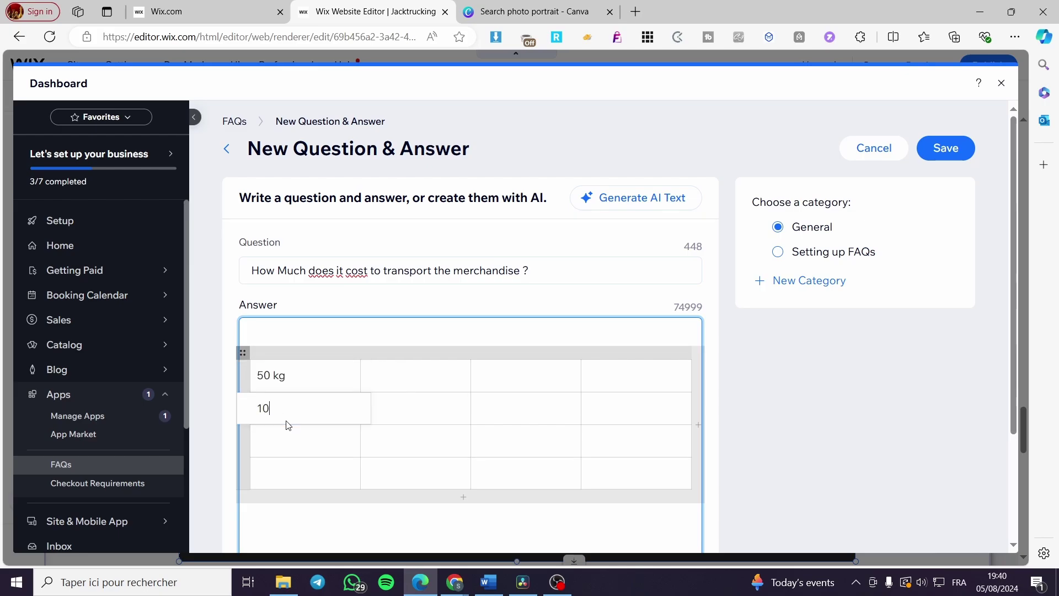
{"action": "type", "text": "00"}
{"action": "key", "text": "BackSpace"}
{"action": "type", "text": "kg"}
{"action": "left_click", "coordinate": [304, 448]}
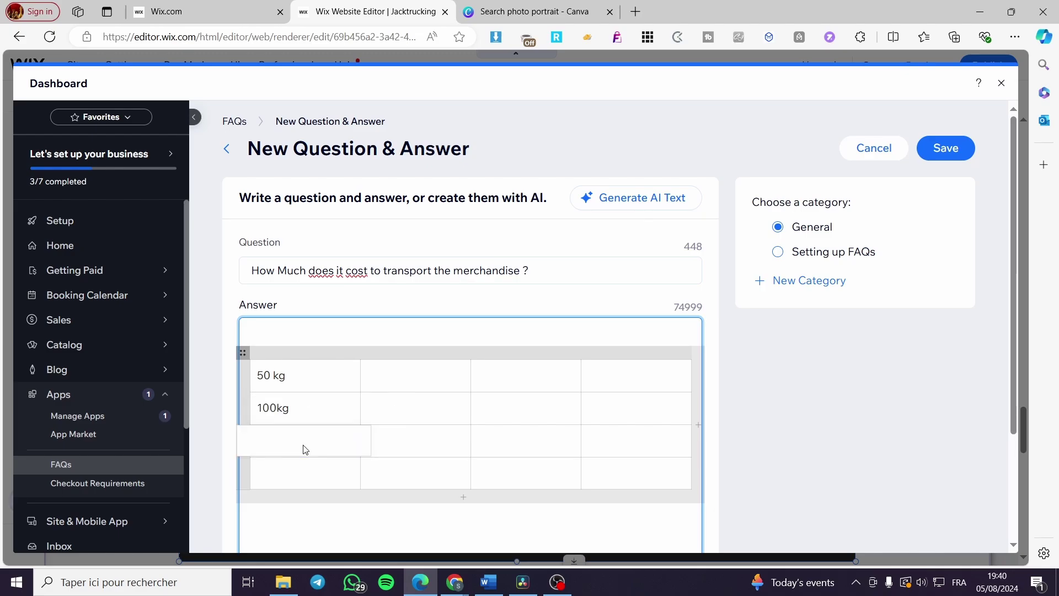
{"action": "type", "text": "200kg"}
{"action": "left_click", "coordinate": [312, 469]}
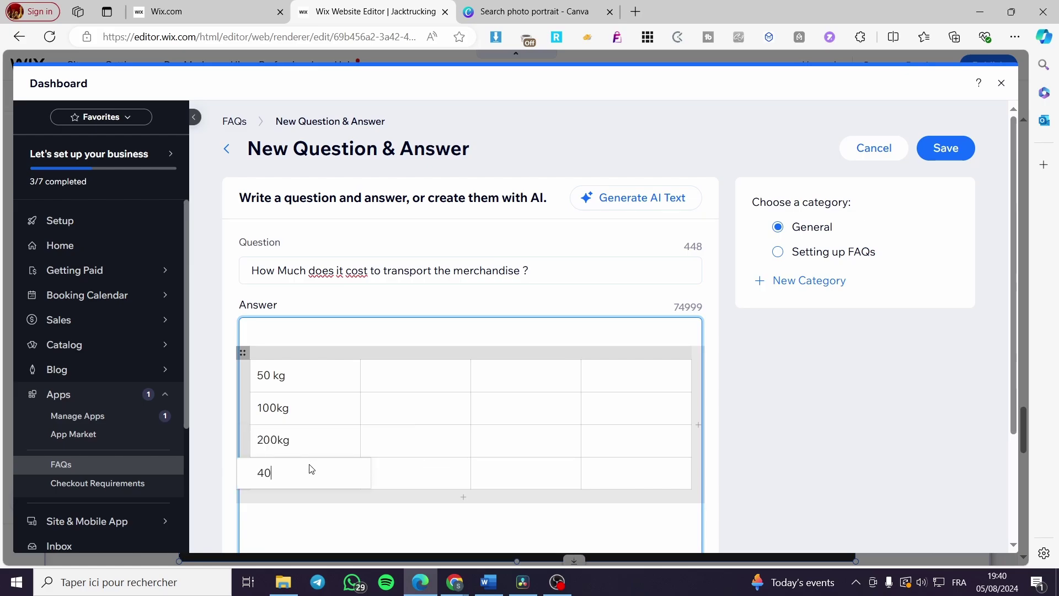
{"action": "left_click", "coordinate": [327, 524]}
Make the first table row a header reading Weight, Price, Distance and Price, replacing the 50 kg entry.
{"action": "triple_click", "coordinate": [309, 374]}
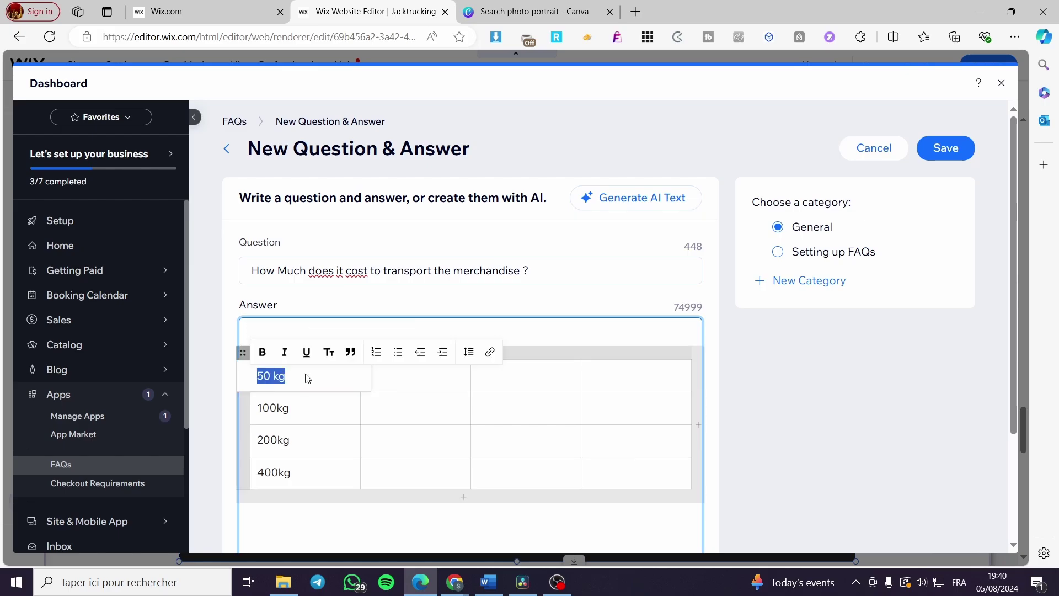
{"action": "type", "text": "Wei"}
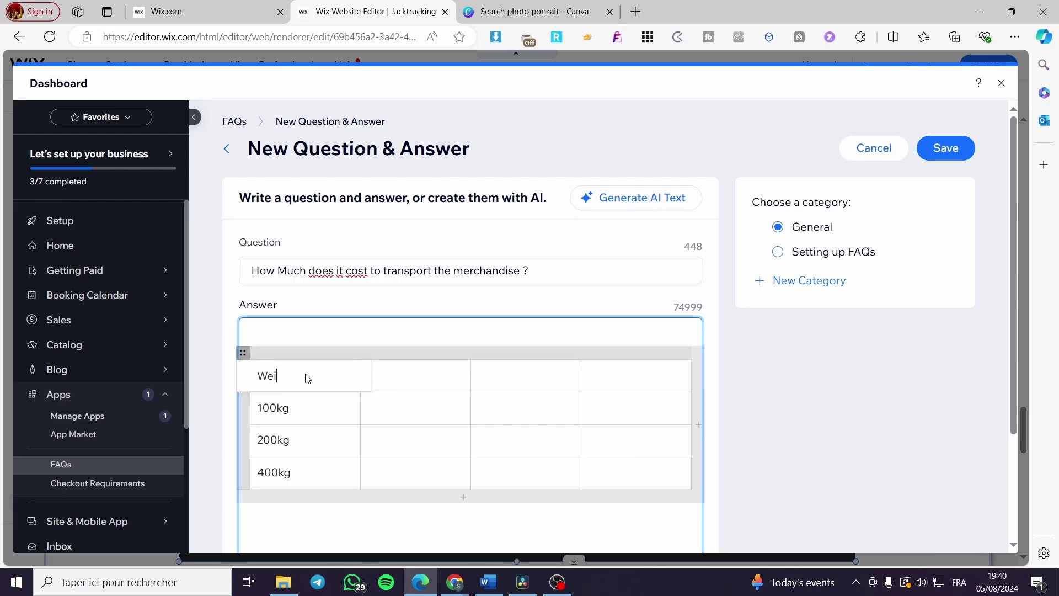
{"action": "type", "text": "ght"}
{"action": "left_click", "coordinate": [430, 375]}
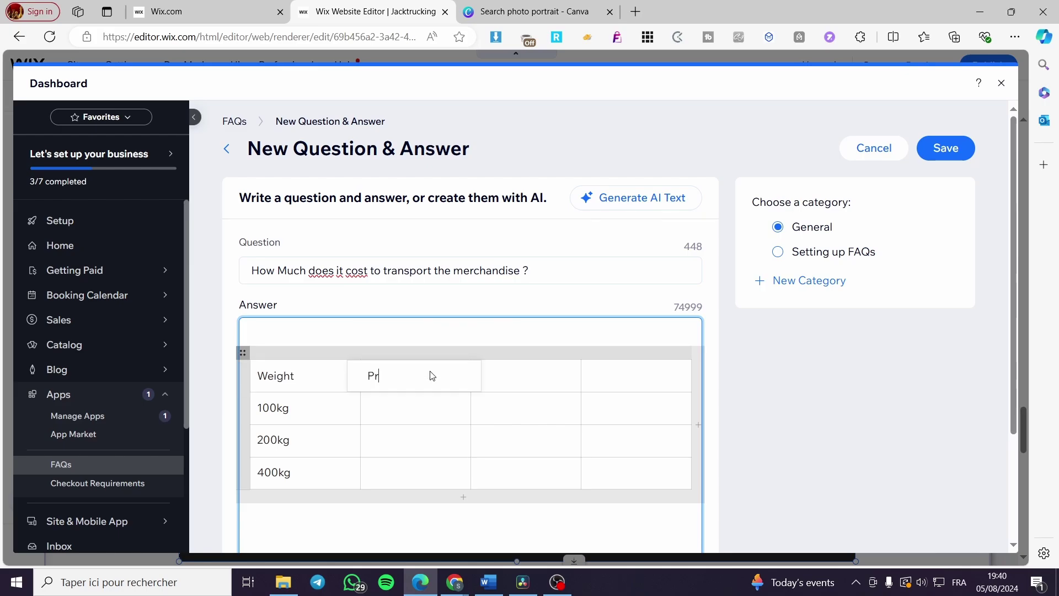
{"action": "left_click", "coordinate": [536, 377]}
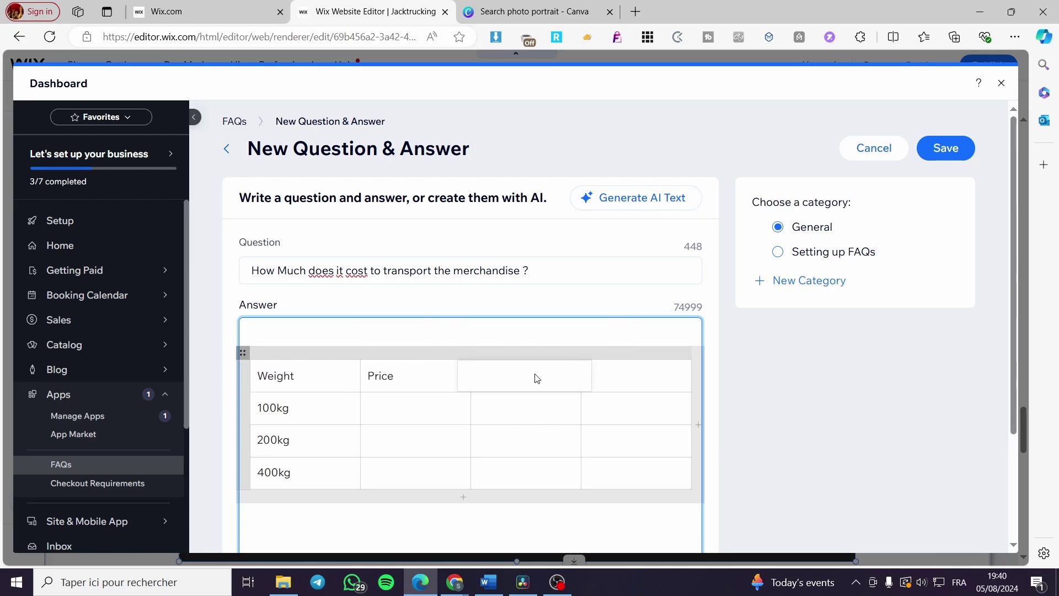
{"action": "type", "text": "Dis"}
{"action": "type", "text": "n"}
{"action": "type", "text": "ance"}
{"action": "left_click", "coordinate": [678, 375]}
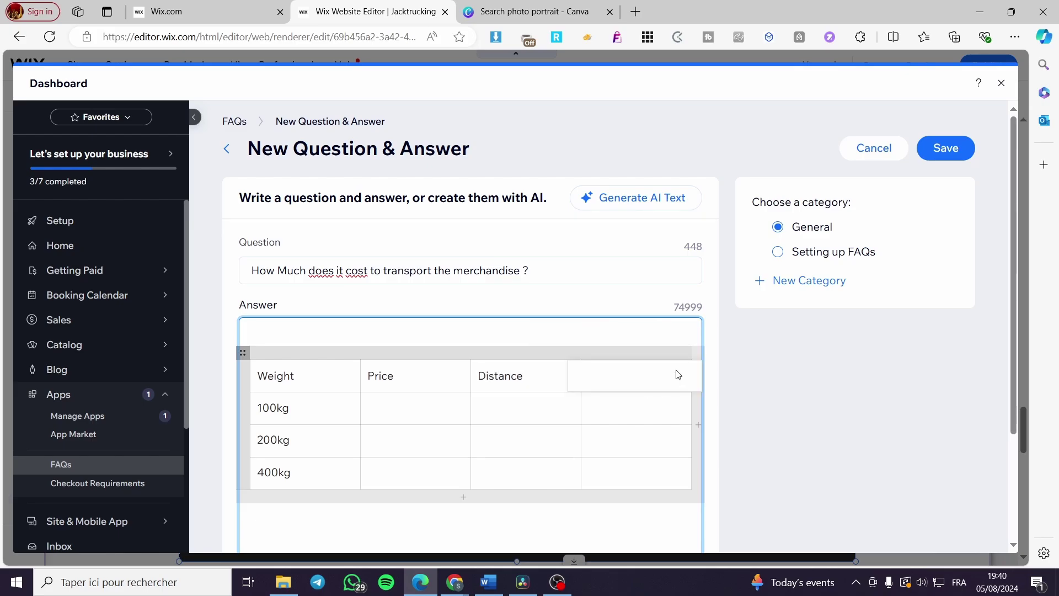
{"action": "type", "text": "Price"}
Enter the weight prices 100$, 200$ and 400$ beside 100kg, 200kg and 400kg.
{"action": "left_click", "coordinate": [392, 417]}
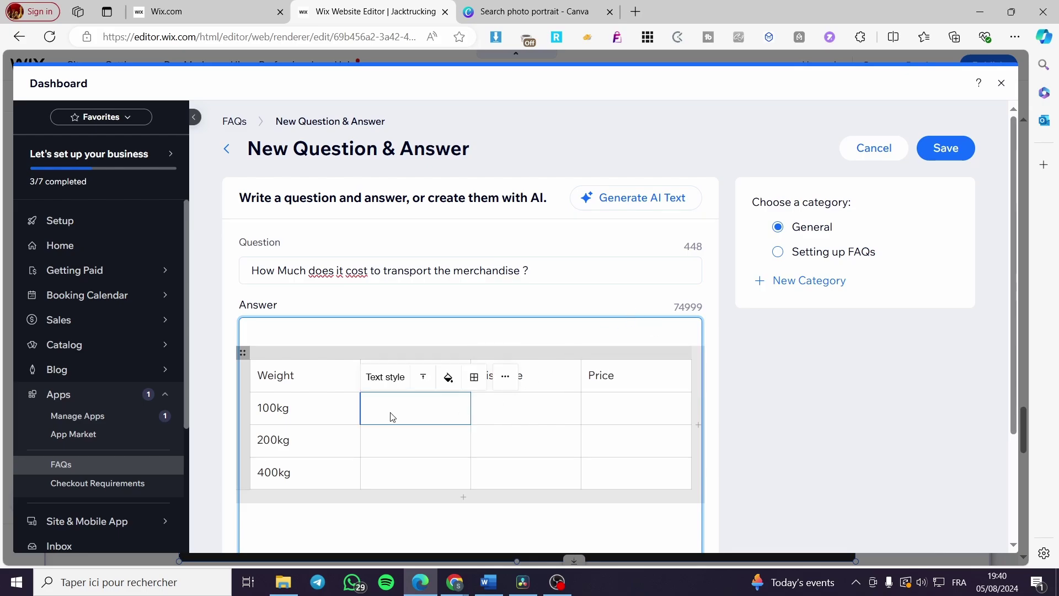
{"action": "type", "text": "1"}
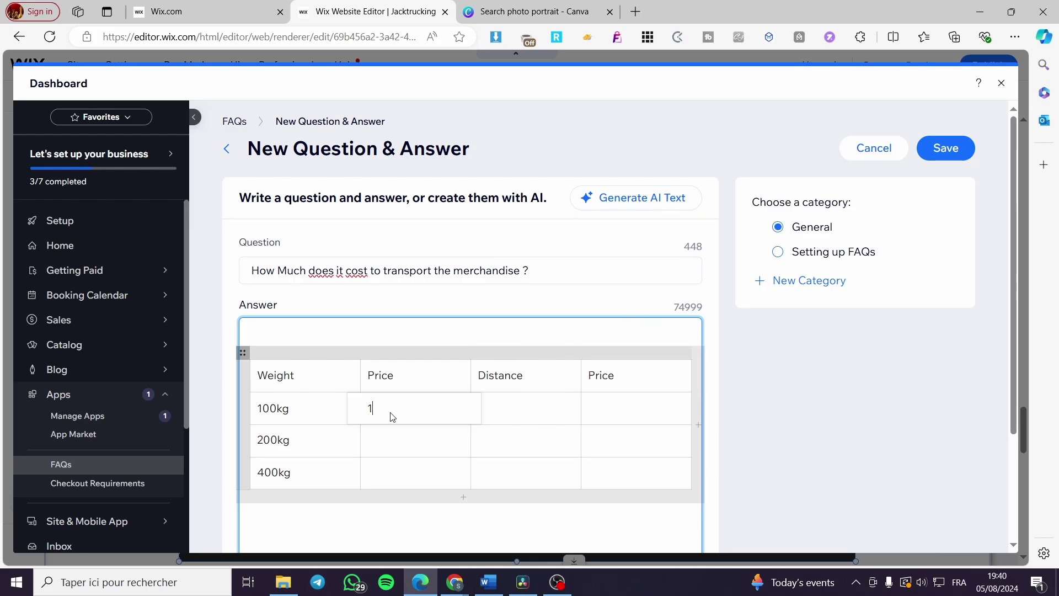
{"action": "type", "text": "00$"}
{"action": "left_click", "coordinate": [410, 440]}
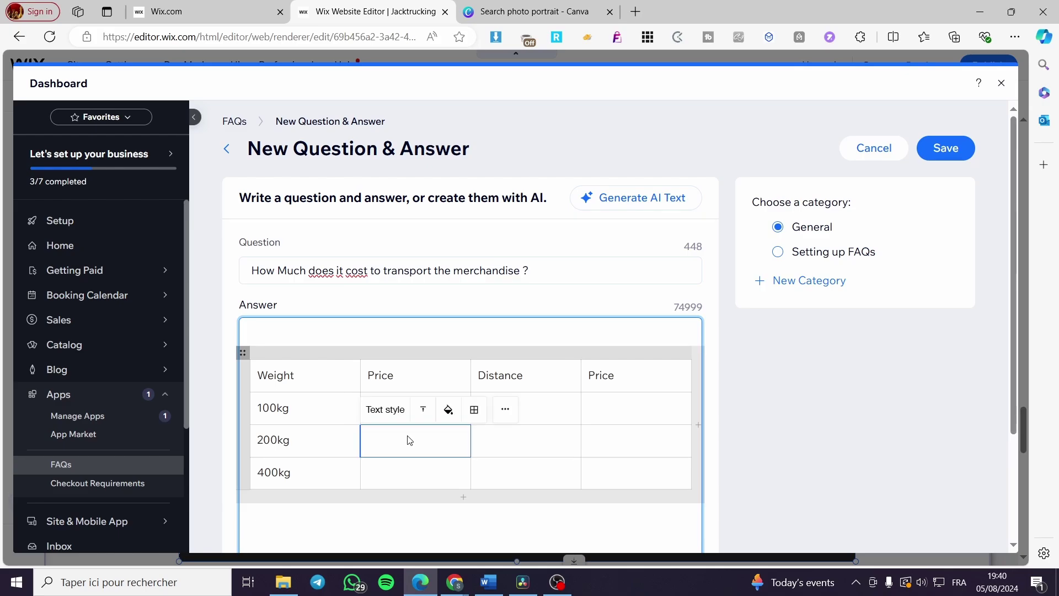
{"action": "type", "text": "200"}
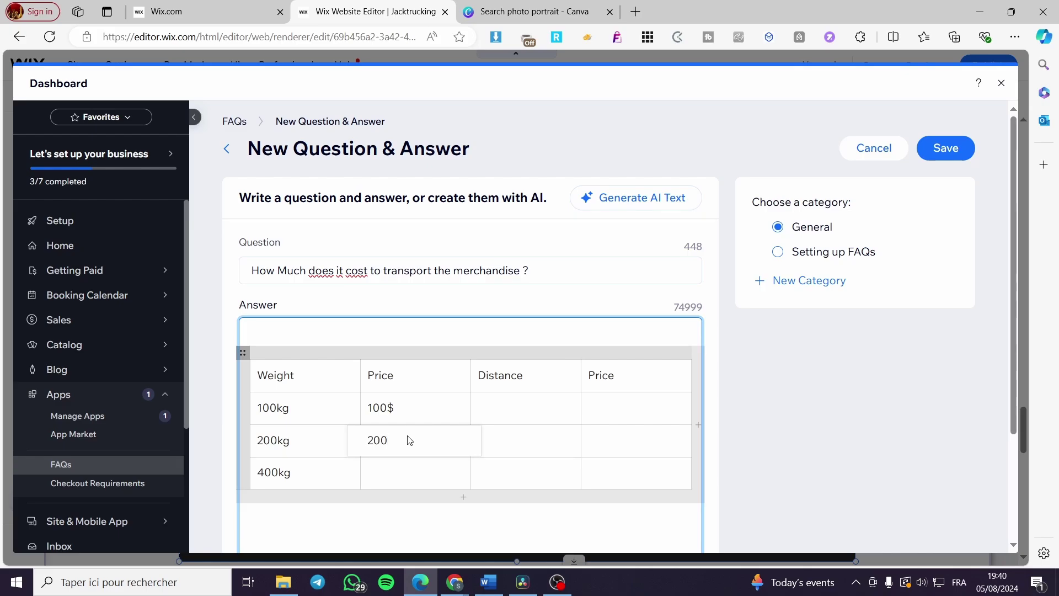
{"action": "type", "text": "$"}
{"action": "left_click", "coordinate": [415, 479]}
{"action": "type", "text": "400"}
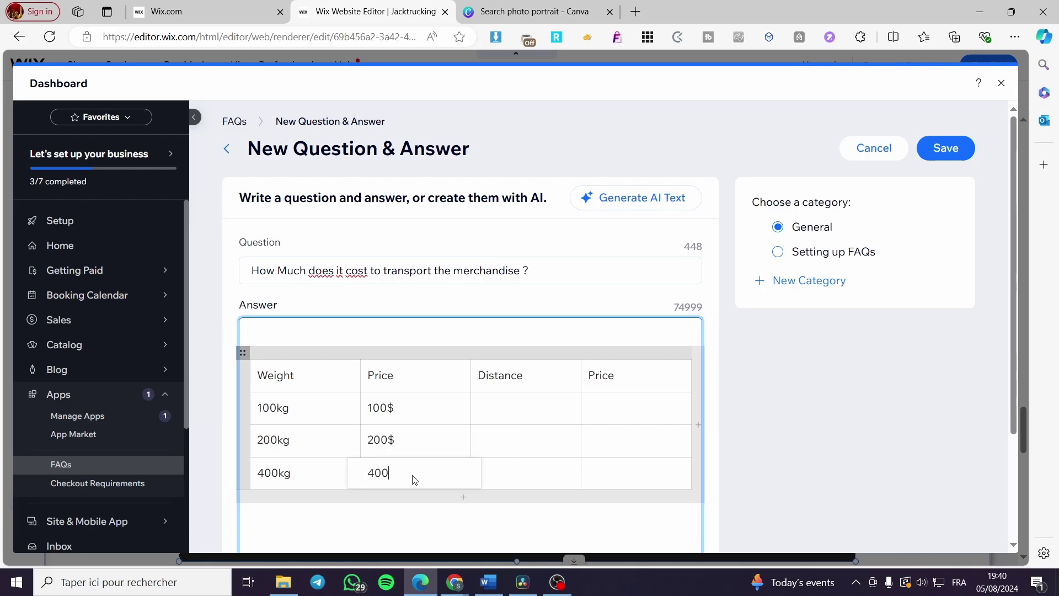
Complete the 100kg row with a distance of 1000km and a distance price of 120$.
{"action": "left_click", "coordinate": [530, 409]}
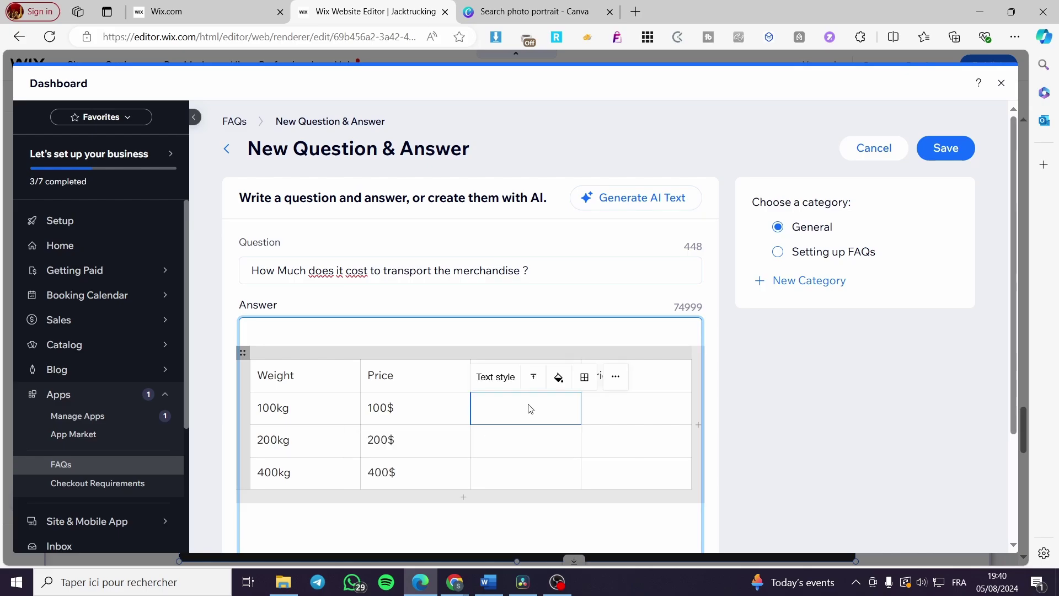
{"action": "type", "text": "10"}
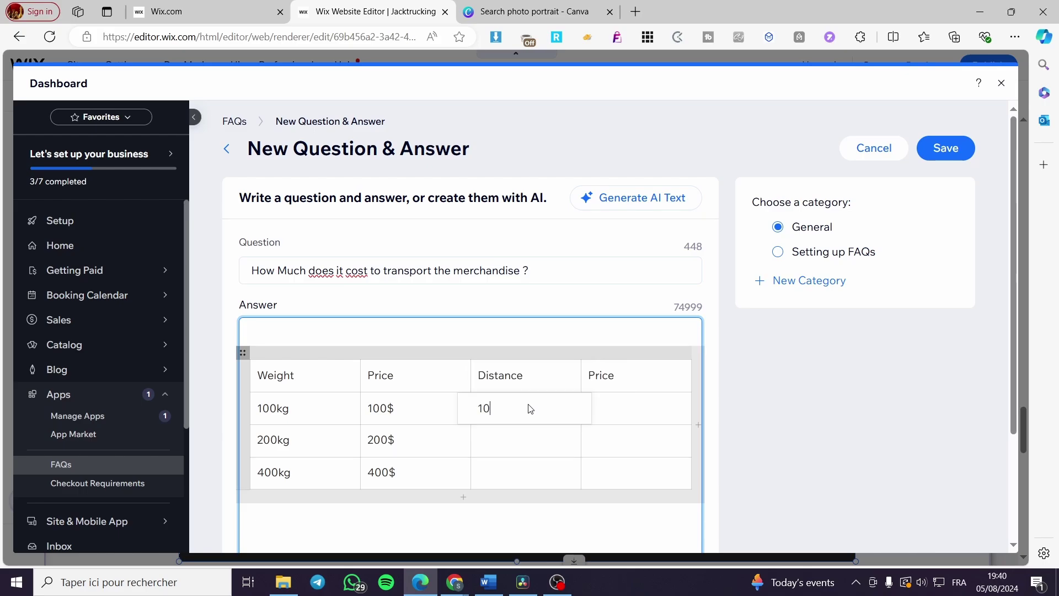
{"action": "type", "text": "00km"}
{"action": "left_click", "coordinate": [643, 415]}
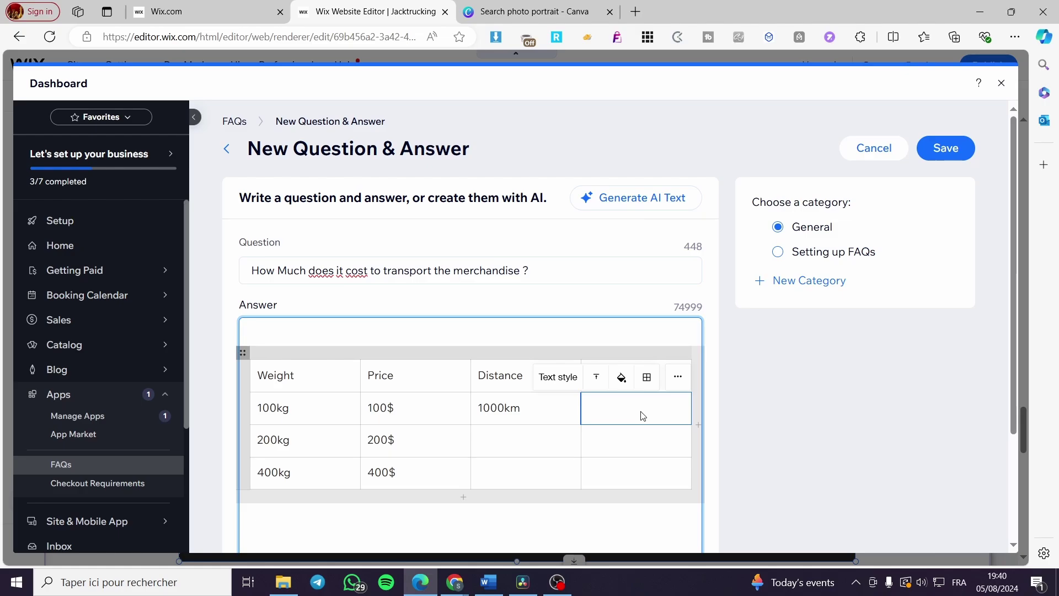
{"action": "type", "text": "120$"}
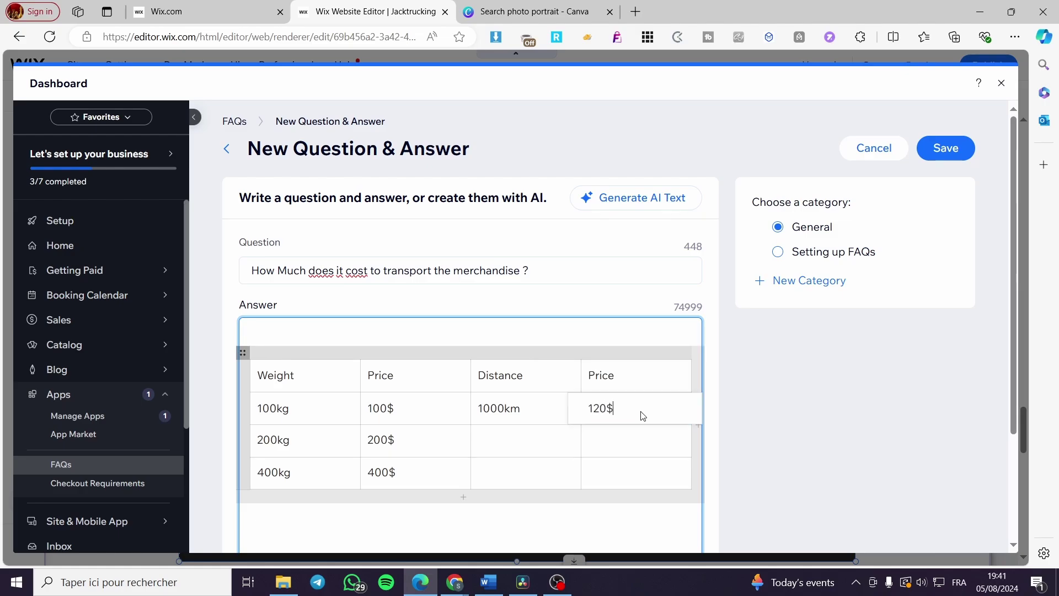
Enter the distances 2000km in the 200kg row and 4000km in the 400kg row.
{"action": "left_click", "coordinate": [516, 449]}
{"action": "type", "text": "2000km"}
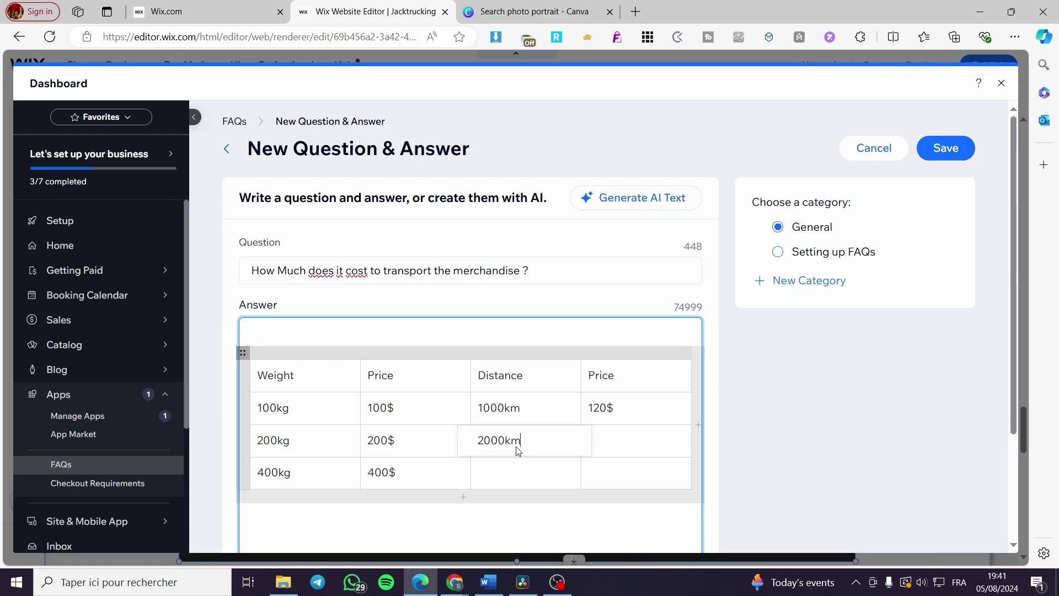
{"action": "left_click", "coordinate": [517, 473]}
{"action": "type", "text": "400"}
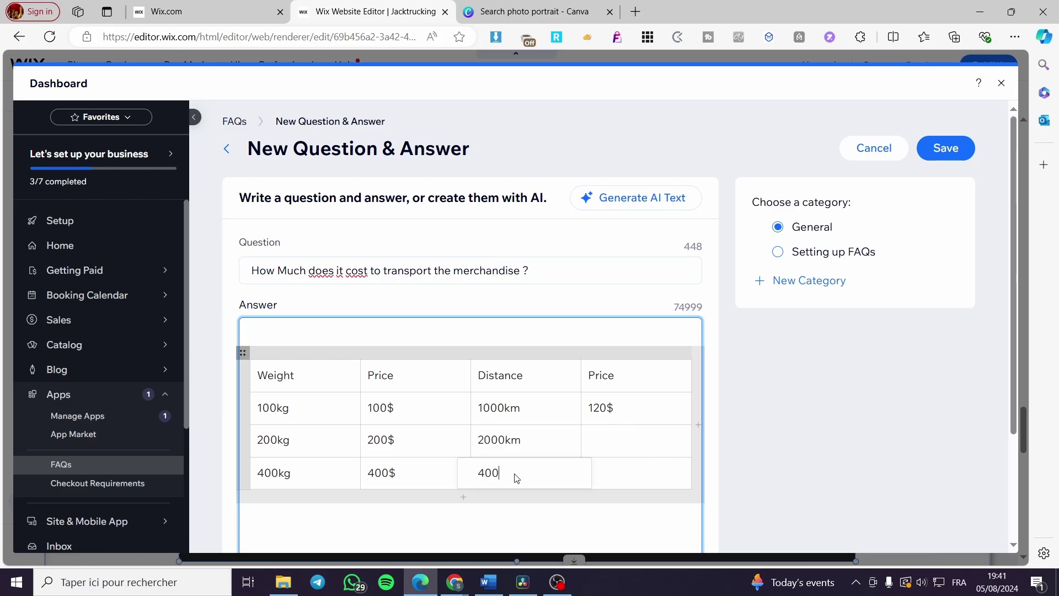
{"action": "type", "text": "0km"}
{"action": "left_click", "coordinate": [599, 445]}
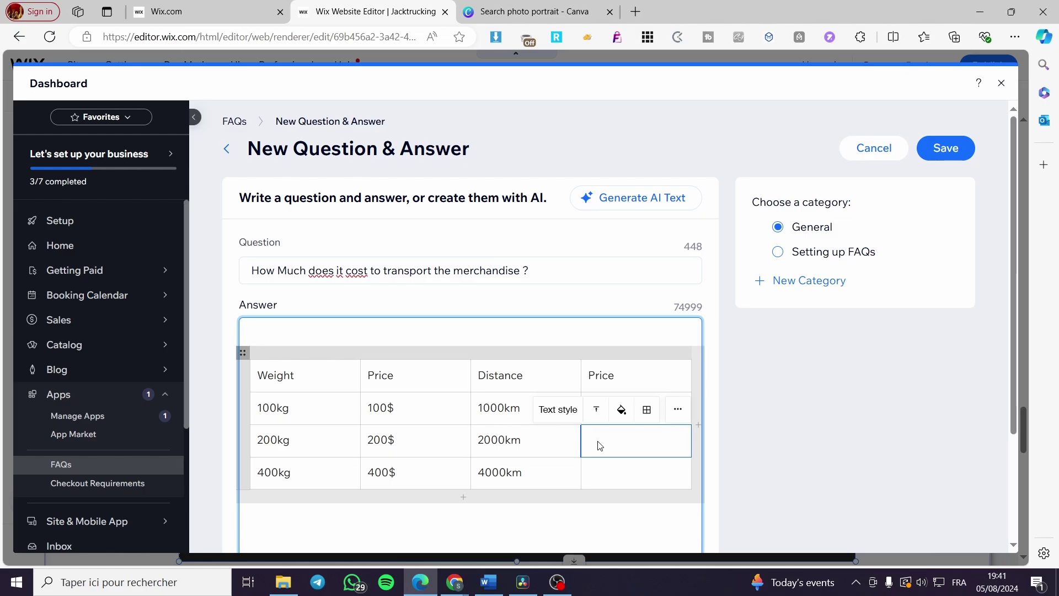
Enter the distance prices 200$ beside 2000km and 350$ beside 4000km in the answer table.
{"action": "type", "text": "200$"}
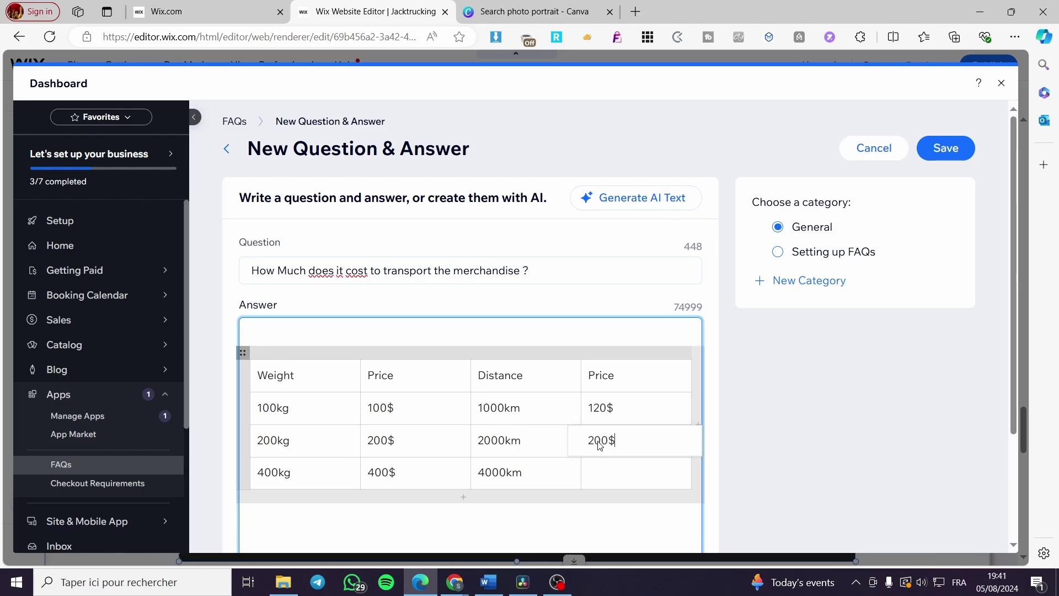
{"action": "left_click", "coordinate": [614, 471]}
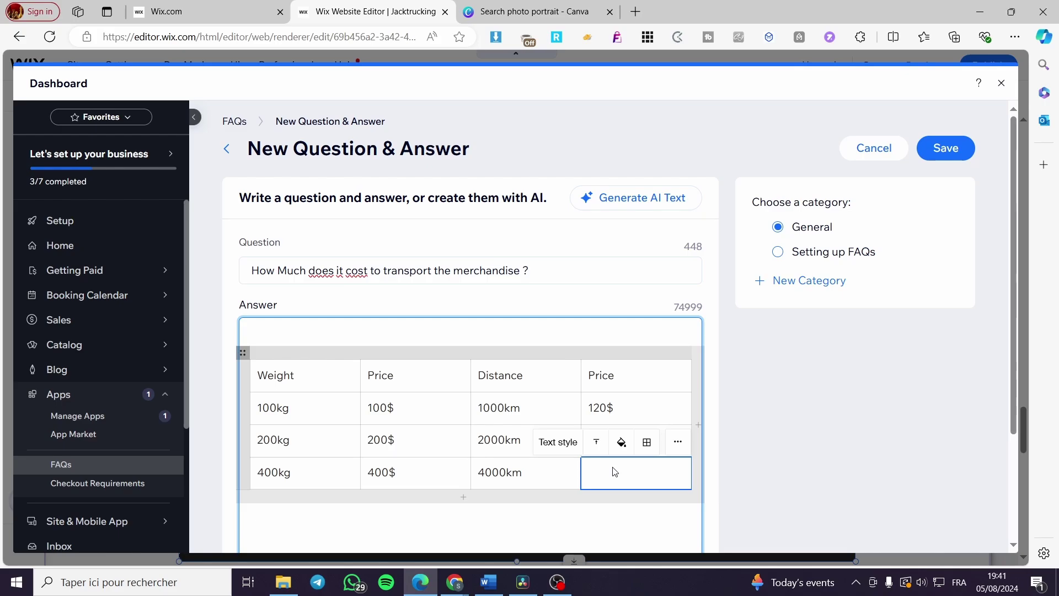
{"action": "type", "text": "35"}
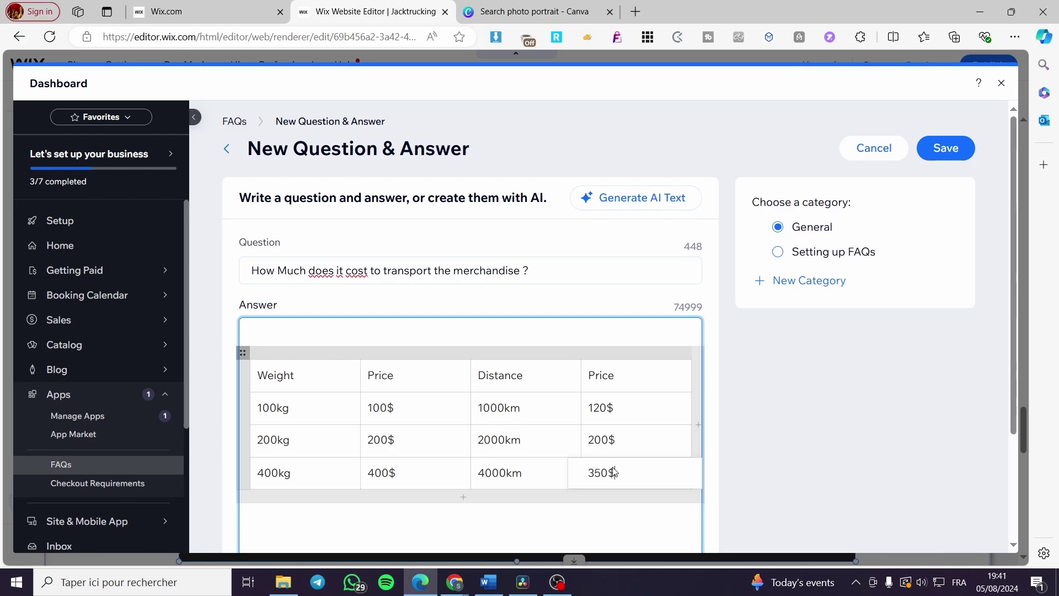
{"action": "type", "text": "0$"}
{"action": "left_click", "coordinate": [744, 447]}
{"action": "scroll", "coordinate": [770, 446], "scroll_direction": "down", "scroll_amount": 3}
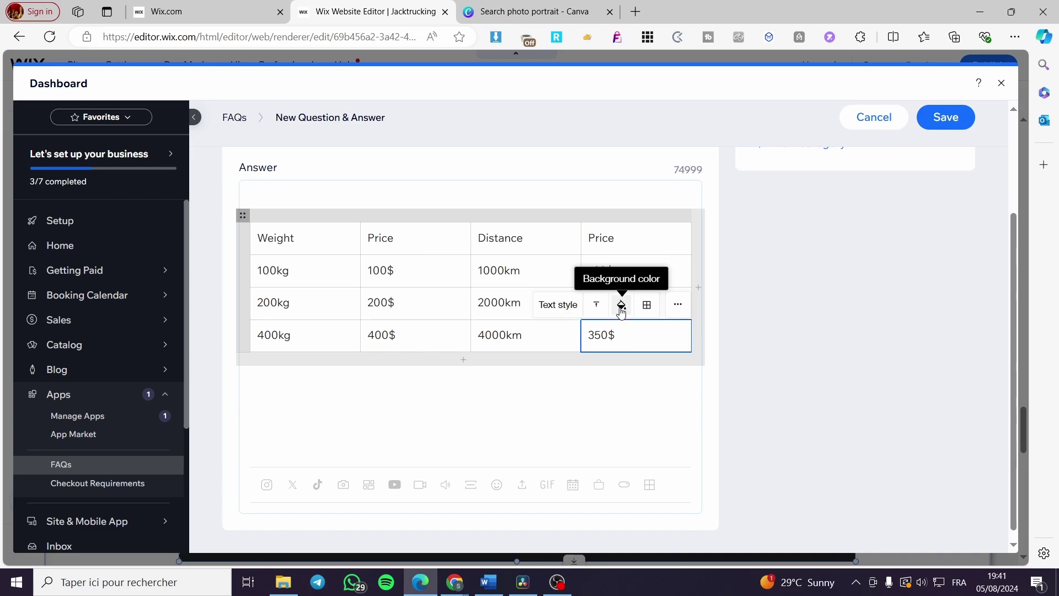
Give the whole distance Price column of the answer table a red background.
{"action": "left_click", "coordinate": [624, 245]}
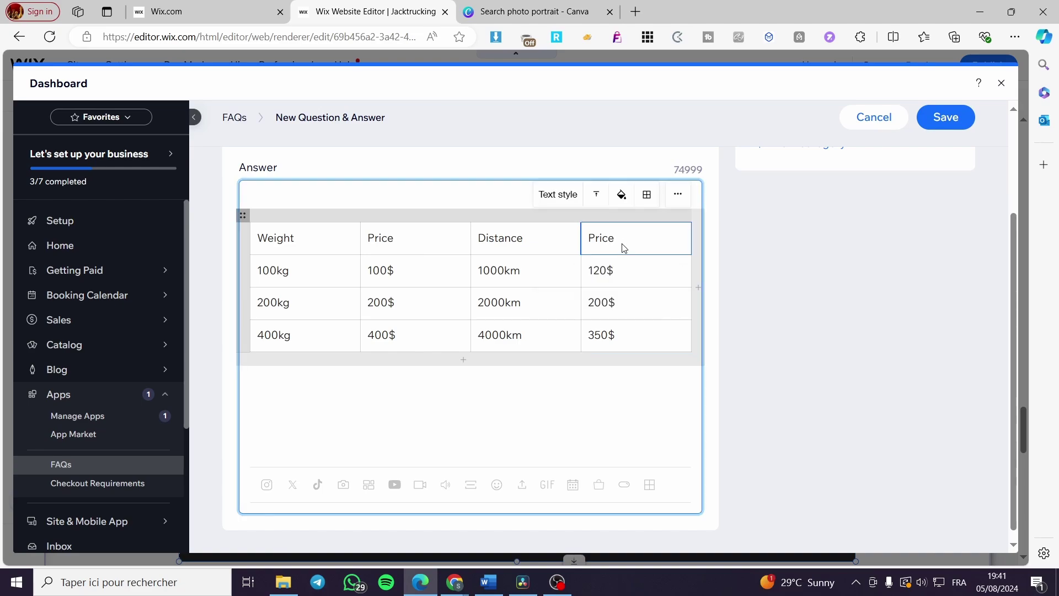
{"action": "left_click", "coordinate": [630, 277], "text": "shift"}
{"action": "left_click", "coordinate": [627, 275]}
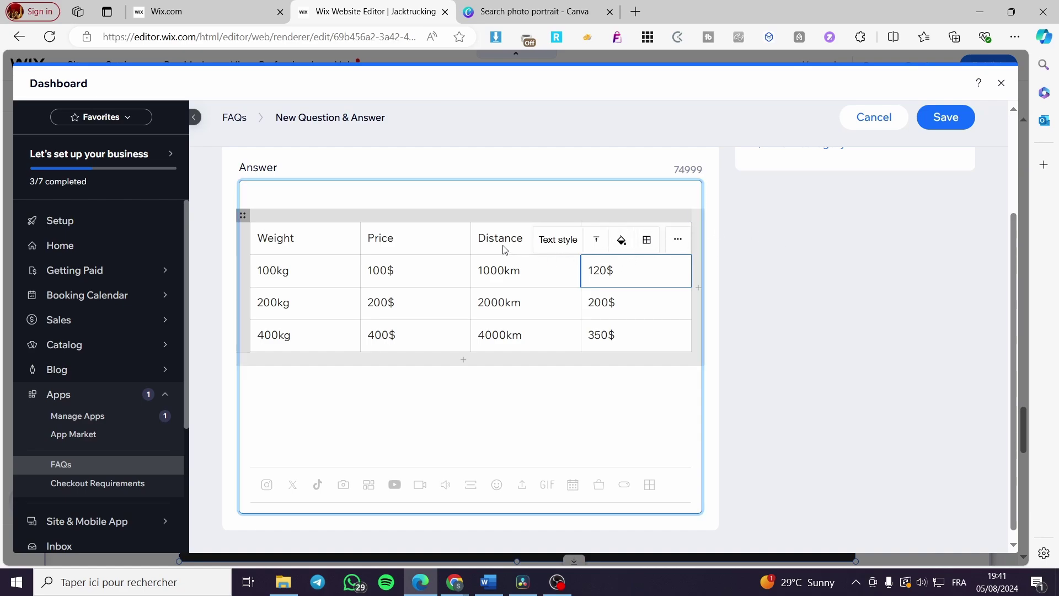
{"action": "left_click", "coordinate": [615, 242]}
{"action": "left_click_drag", "start_coordinate": [630, 280], "coordinate": [628, 336]}
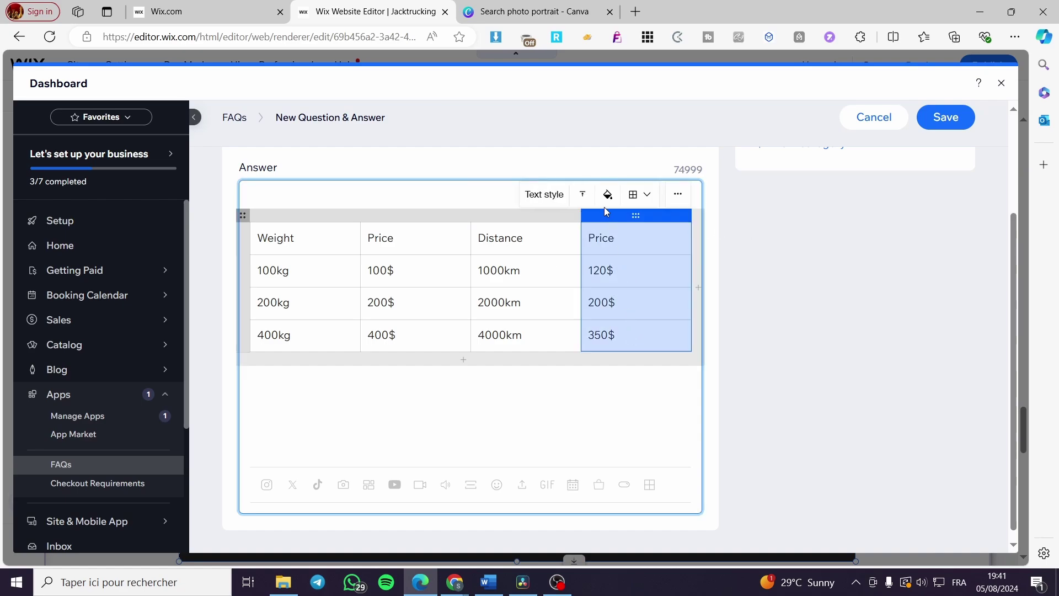
{"action": "left_click", "coordinate": [607, 194]}
{"action": "left_click", "coordinate": [617, 228]}
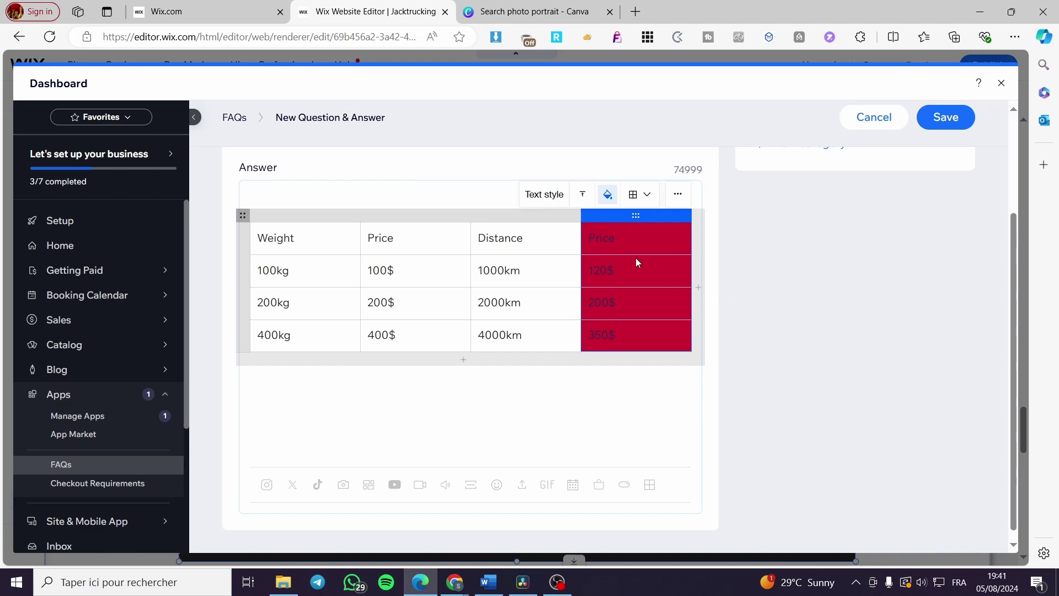
Fill the Price column beside Weight with the same red, and save the question under the General category.
{"action": "left_click_drag", "start_coordinate": [402, 229], "coordinate": [418, 302]}
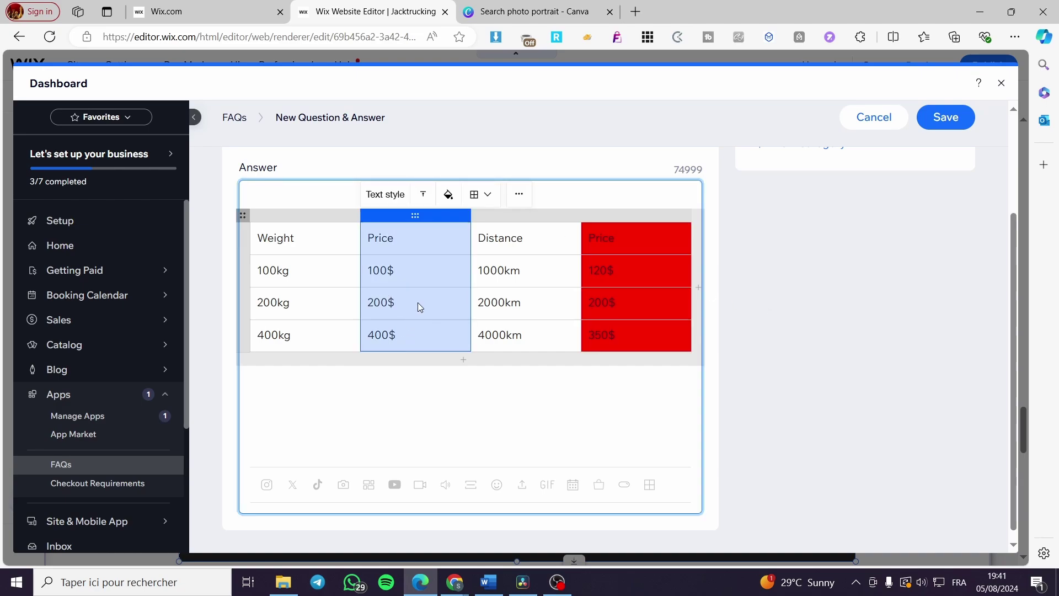
{"action": "left_click", "coordinate": [448, 194]}
{"action": "left_click", "coordinate": [454, 226]}
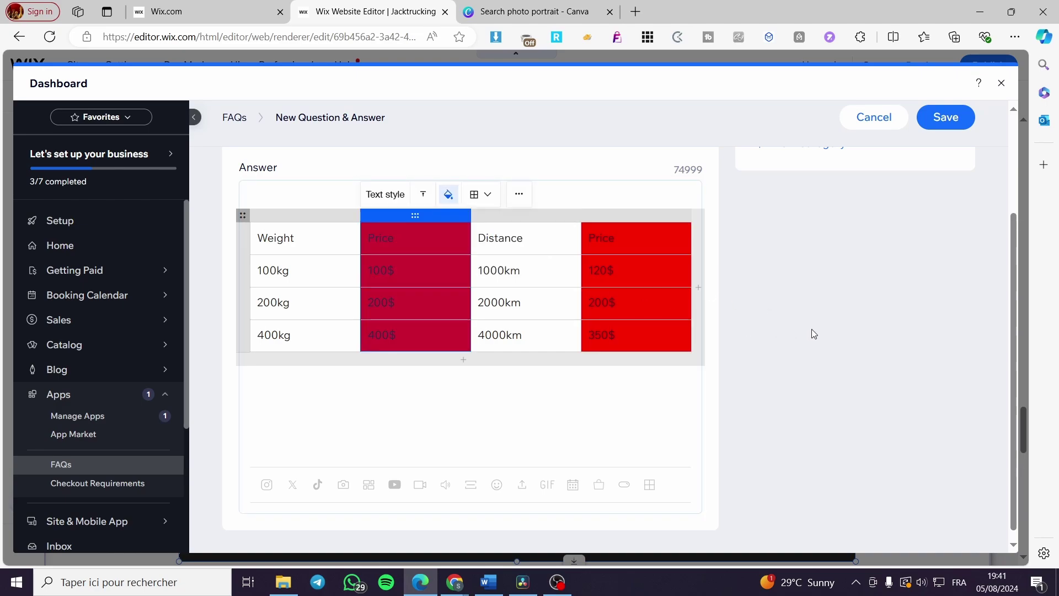
{"action": "scroll", "coordinate": [618, 386], "scroll_direction": "up", "scroll_amount": 3}
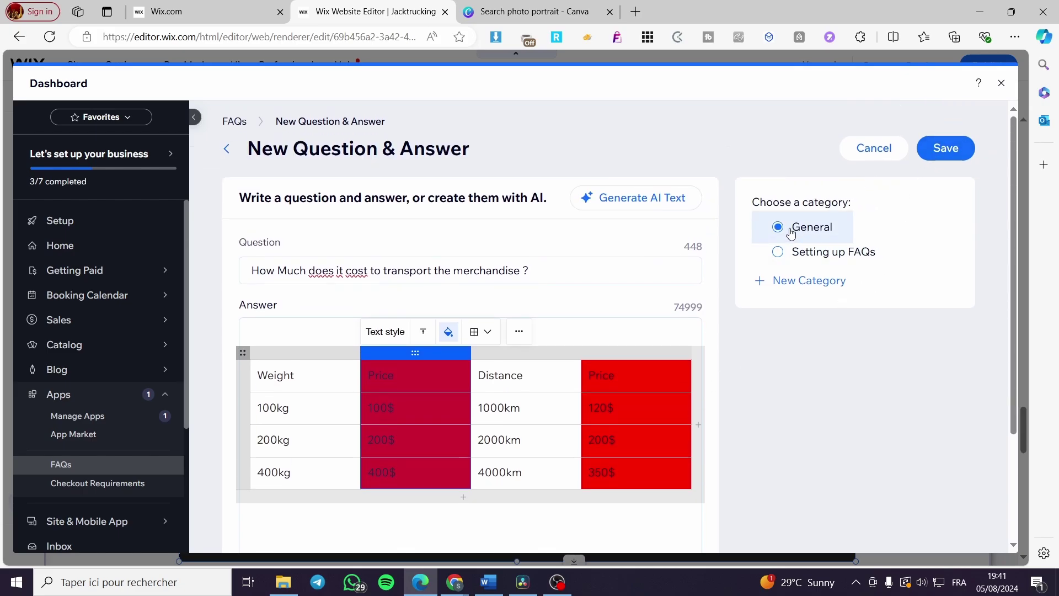
{"action": "left_click", "coordinate": [946, 156]}
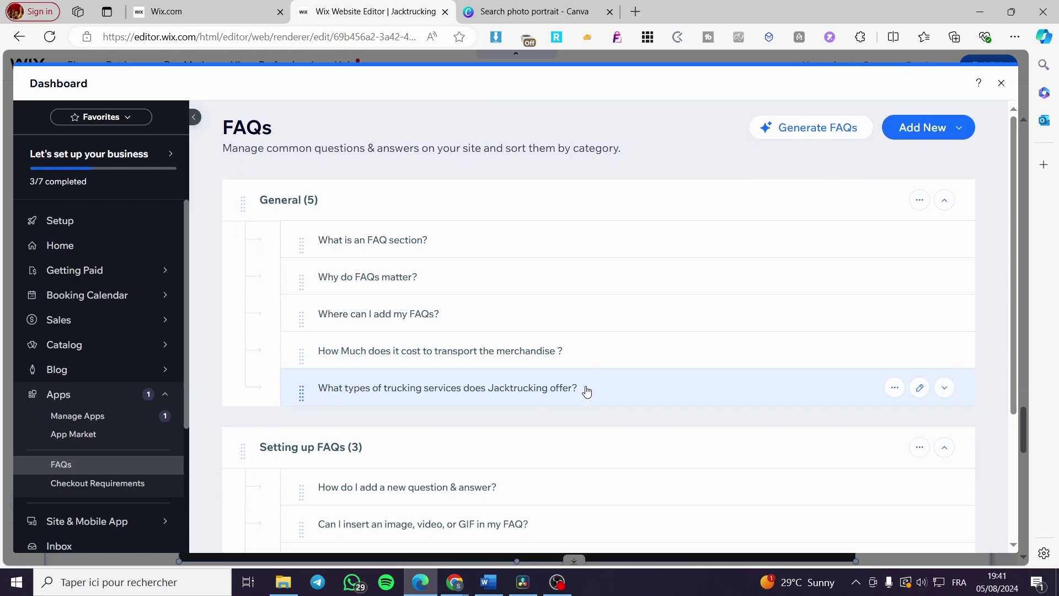
Expand the trucking services and transport cost questions in the FAQ list to review their answers.
{"action": "left_click", "coordinate": [584, 391]}
{"action": "left_click", "coordinate": [539, 364]}
{"action": "scroll", "coordinate": [541, 348], "scroll_direction": "down", "scroll_amount": 3}
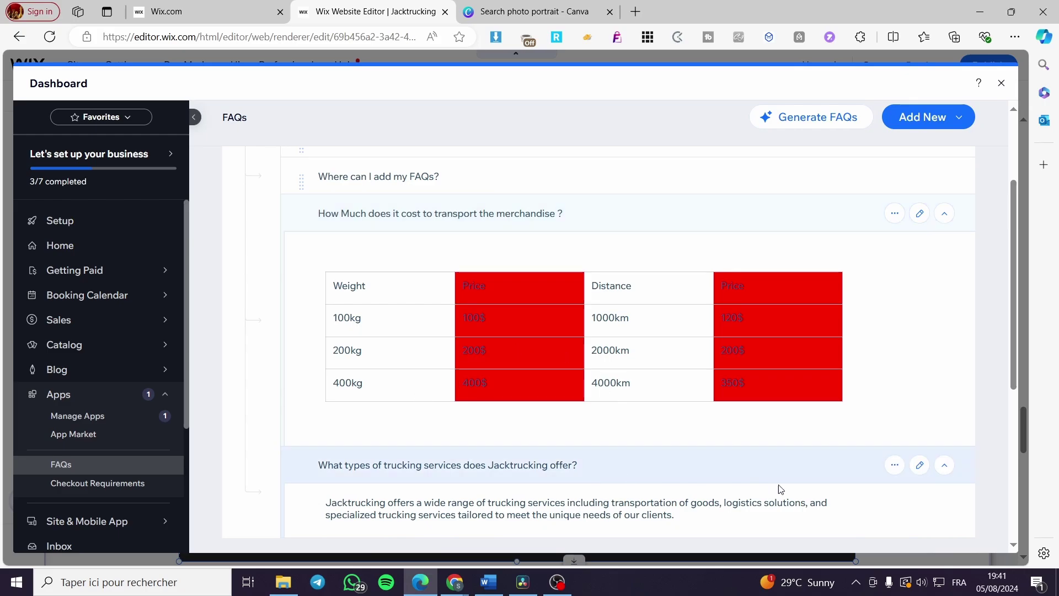
Add an FAQ category named Specifics and start a new question in it.
{"action": "scroll", "coordinate": [660, 468], "scroll_direction": "up", "scroll_amount": 2}
{"action": "scroll", "coordinate": [660, 468], "scroll_direction": "up", "scroll_amount": 1}
{"action": "left_click", "coordinate": [932, 128]}
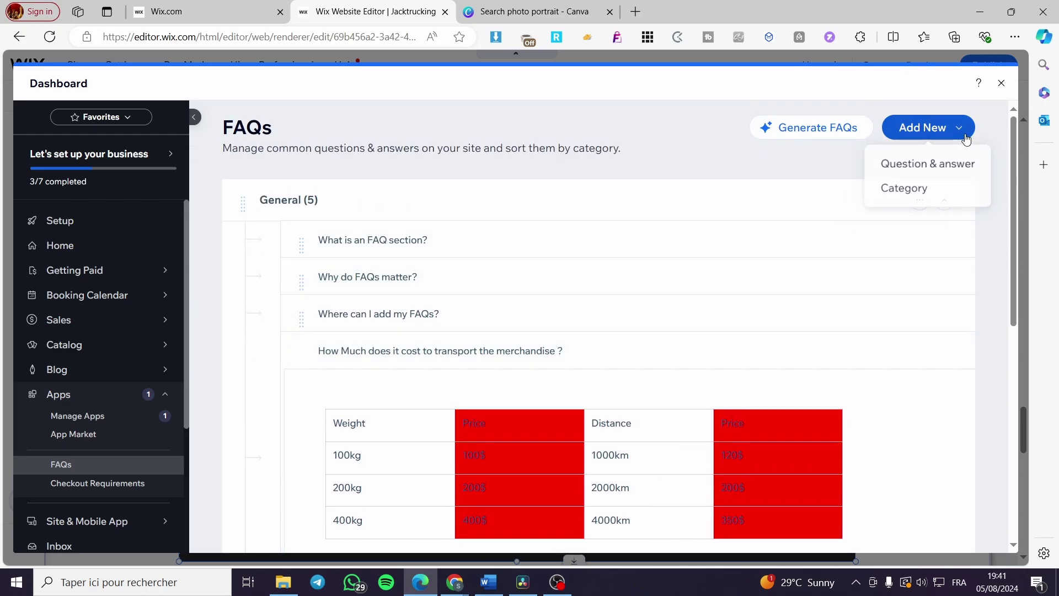
{"action": "left_click", "coordinate": [911, 190]}
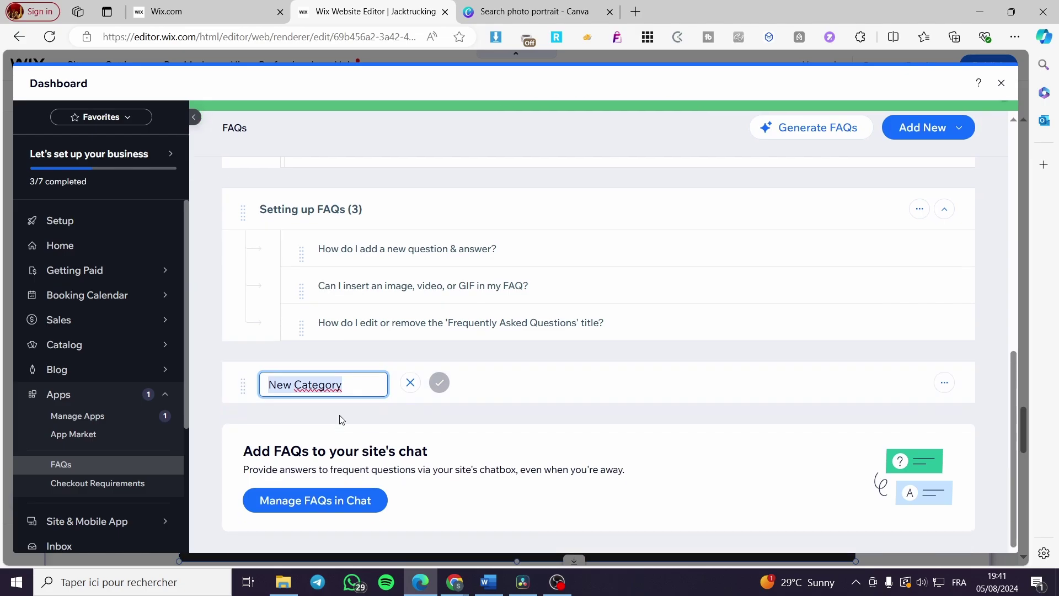
{"action": "type", "text": "Specifics"}
{"action": "key", "text": "Return"}
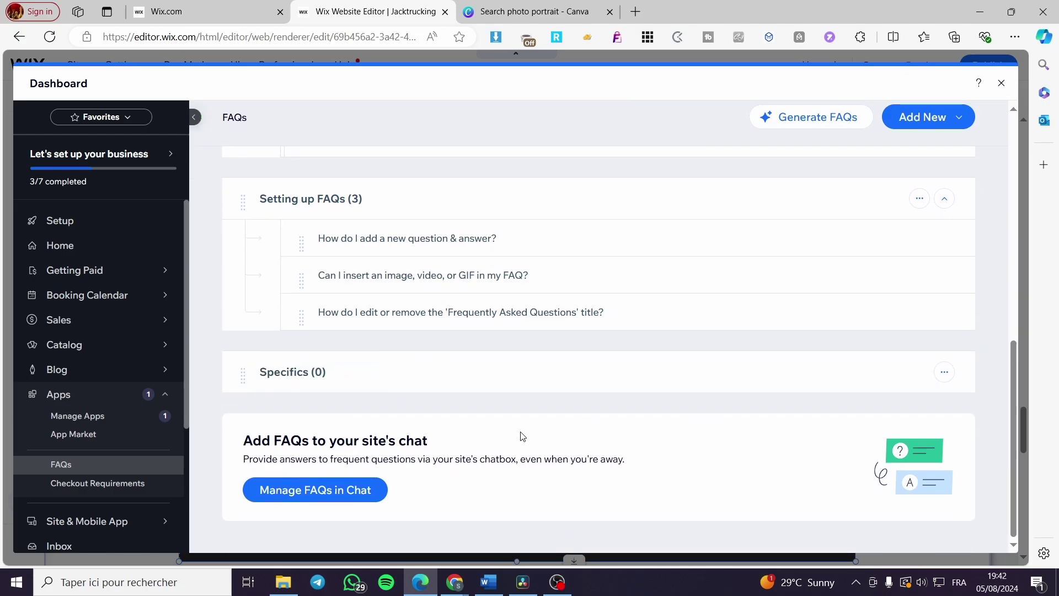
{"action": "left_click", "coordinate": [944, 372]}
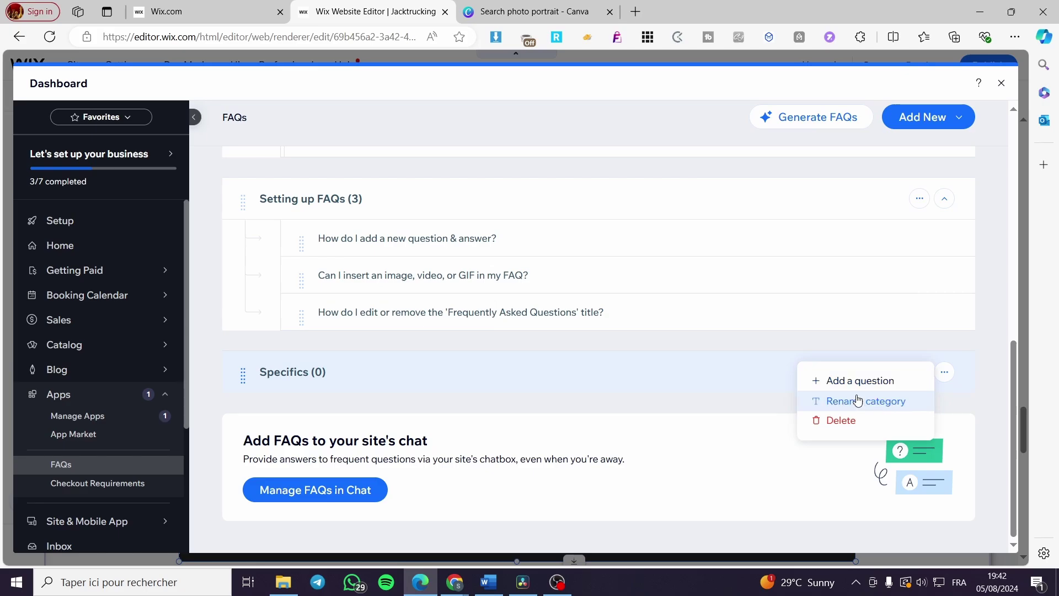
{"action": "left_click", "coordinate": [874, 386]}
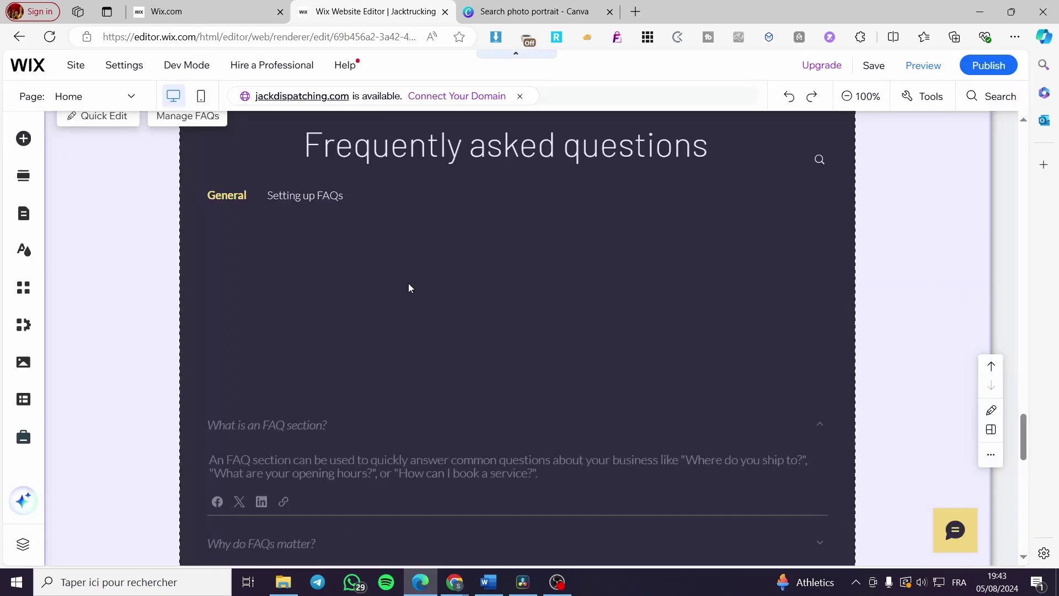
Look over the FAQ section on the Home page and try to expand the transport cost question.
{"action": "scroll", "coordinate": [386, 291], "scroll_direction": "up", "scroll_amount": 1}
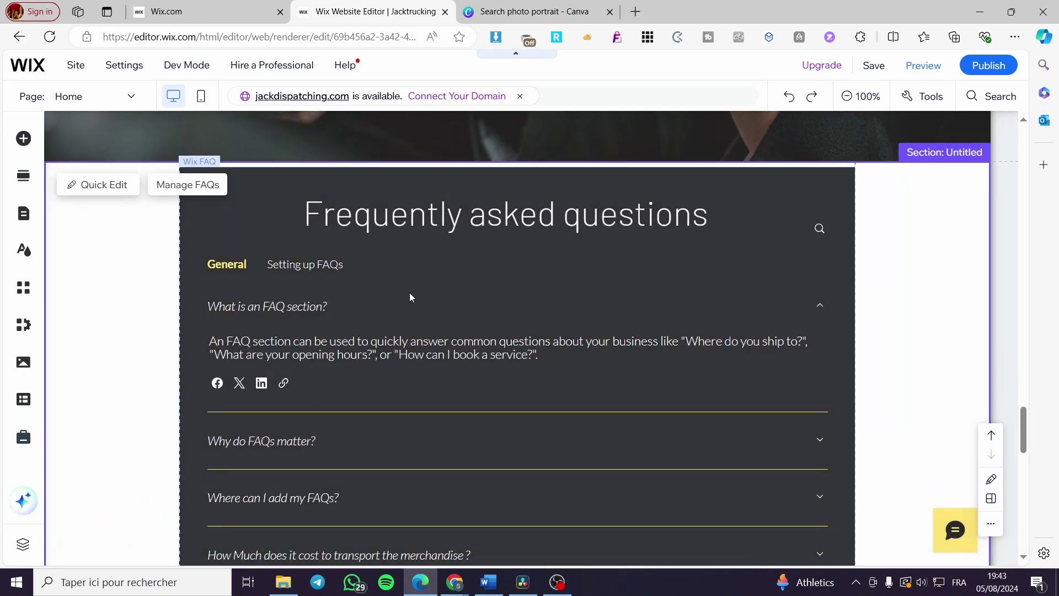
{"action": "scroll", "coordinate": [289, 270], "scroll_direction": "down", "scroll_amount": 3}
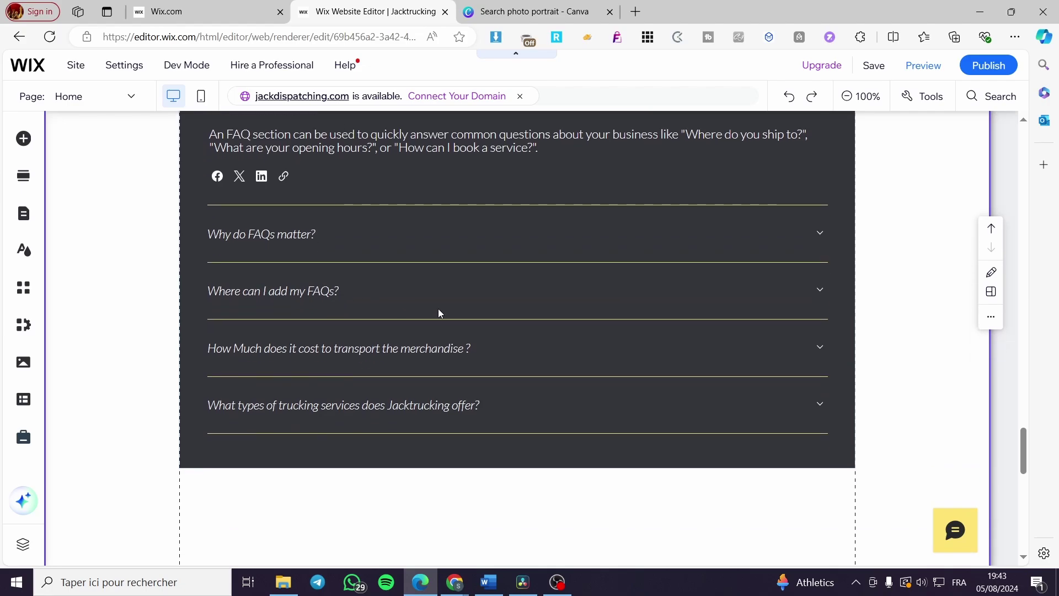
{"action": "left_click", "coordinate": [818, 348]}
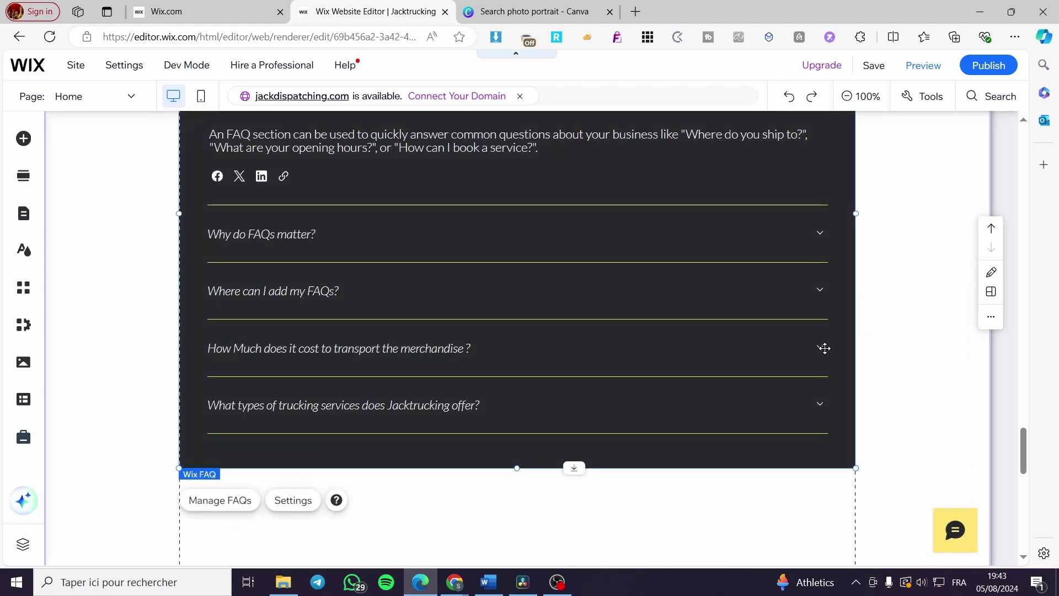
{"action": "double_click", "coordinate": [821, 347]}
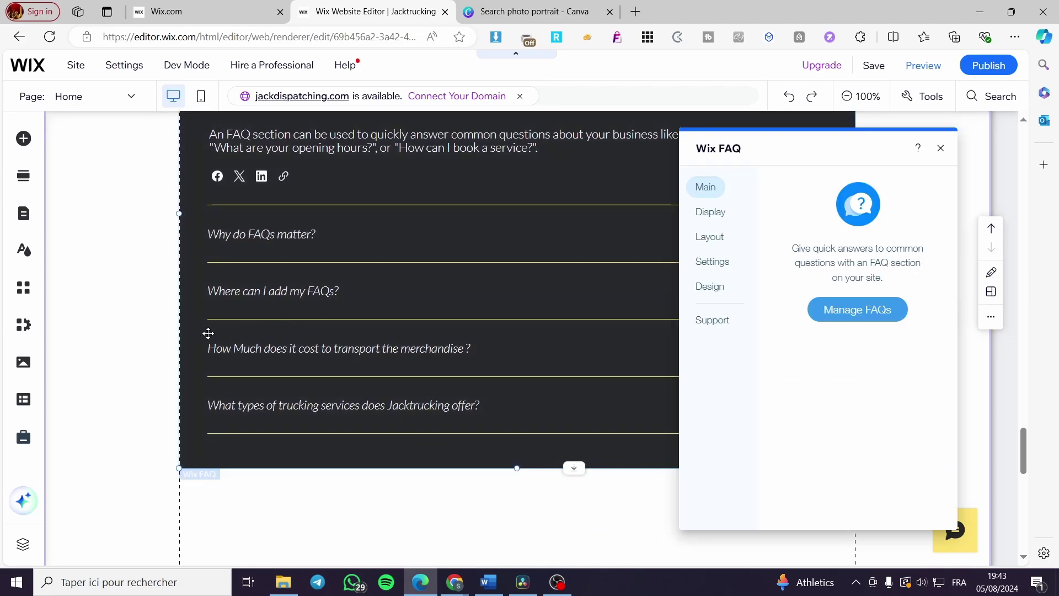
{"action": "key", "text": "Escape"}
Save the site and dismiss the publishing prompt.
{"action": "left_click", "coordinate": [869, 66]}
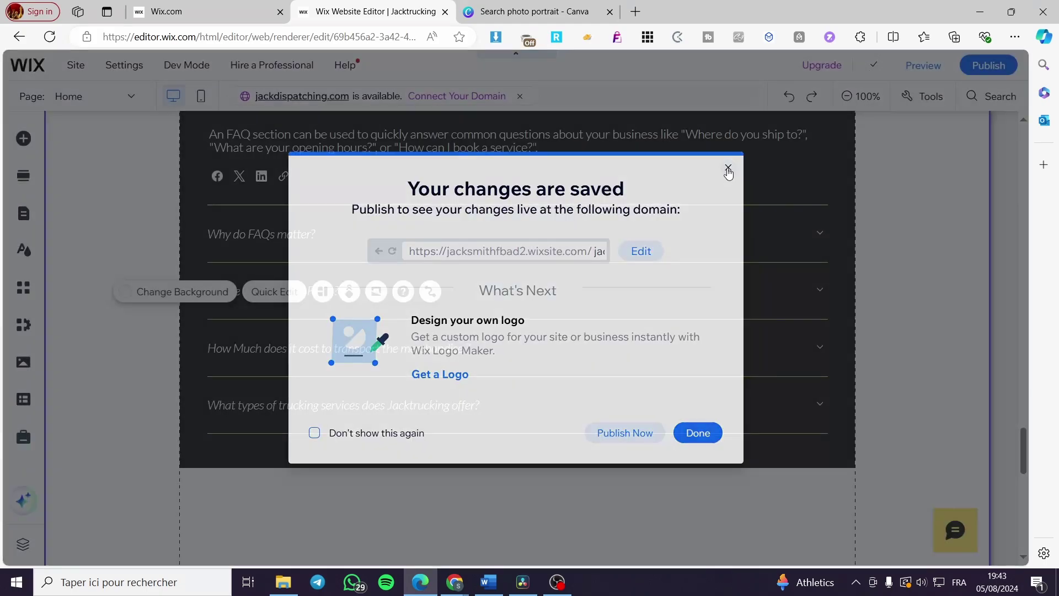
{"action": "left_click", "coordinate": [728, 168]}
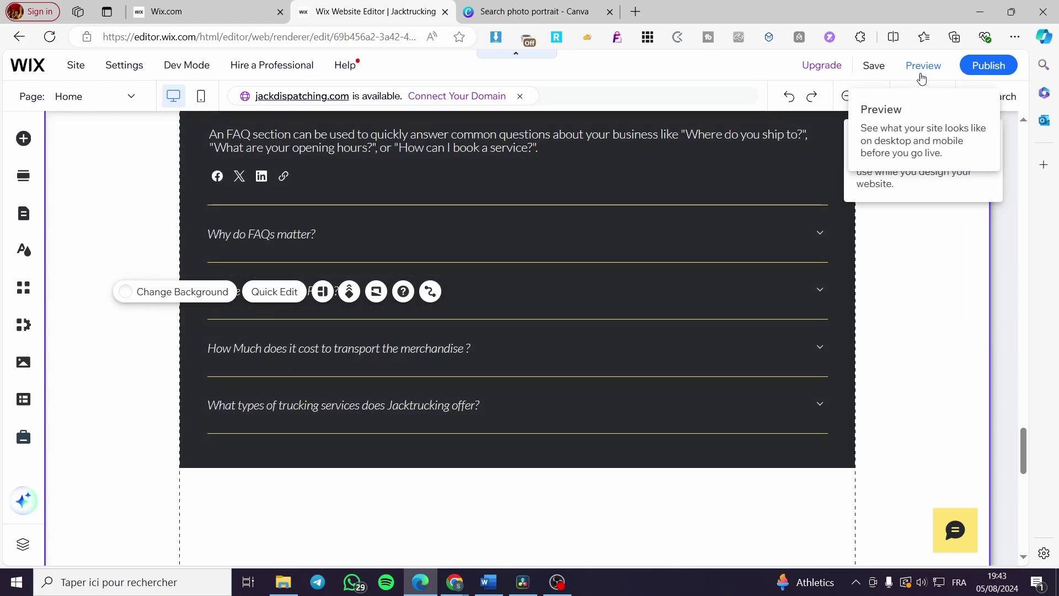
Review the FAQ element's display options, hiding its title and showing it again.
{"action": "scroll", "coordinate": [431, 346], "scroll_direction": "up", "scroll_amount": 2}
{"action": "scroll", "coordinate": [431, 346], "scroll_direction": "up", "scroll_amount": 1}
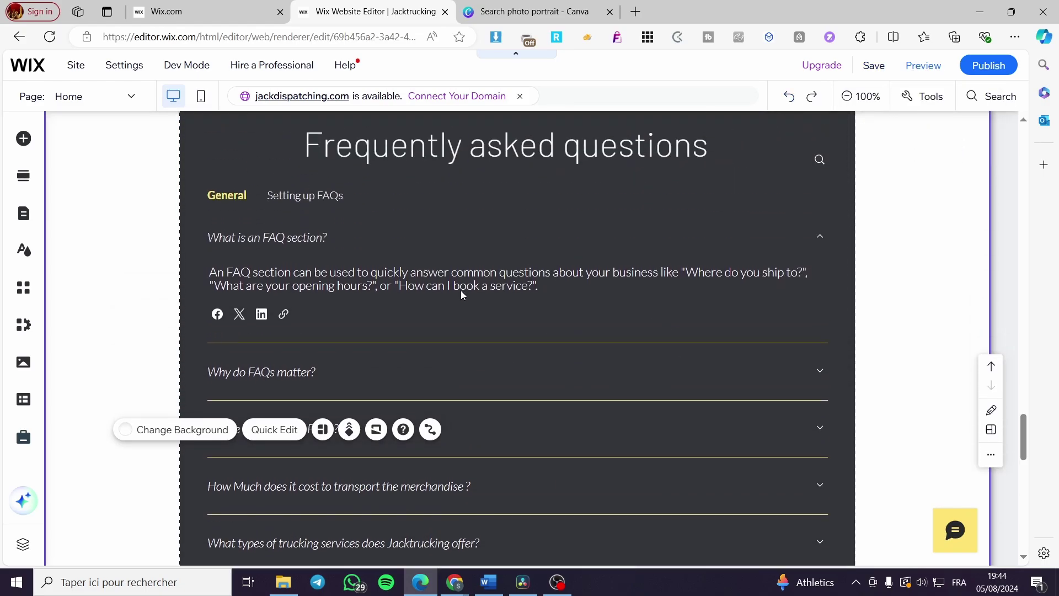
{"action": "left_click", "coordinate": [421, 182]}
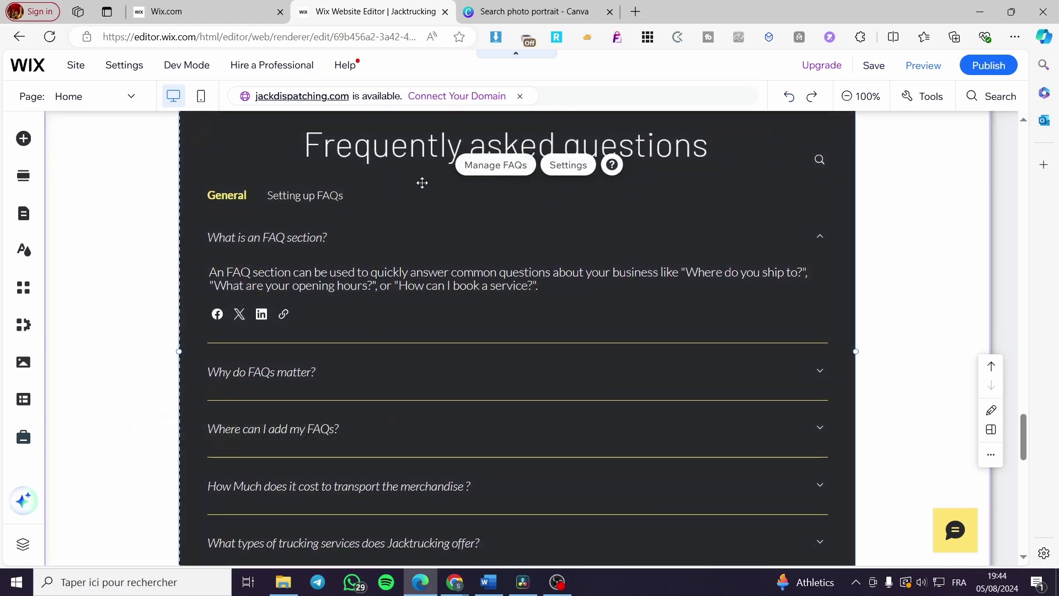
{"action": "left_click", "coordinate": [566, 172]}
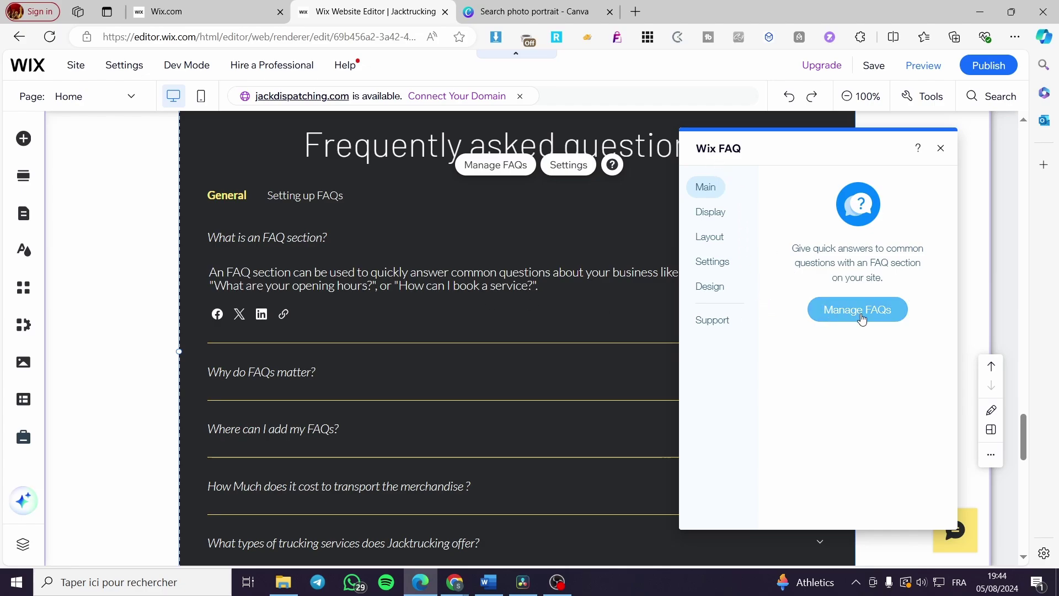
{"action": "left_click", "coordinate": [710, 211]}
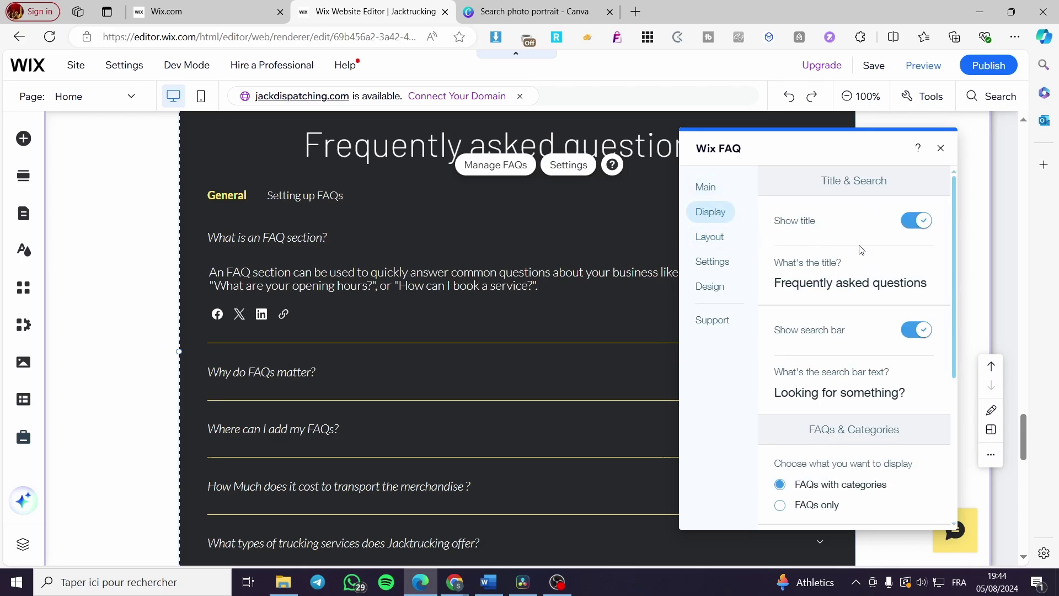
{"action": "left_click", "coordinate": [917, 221]}
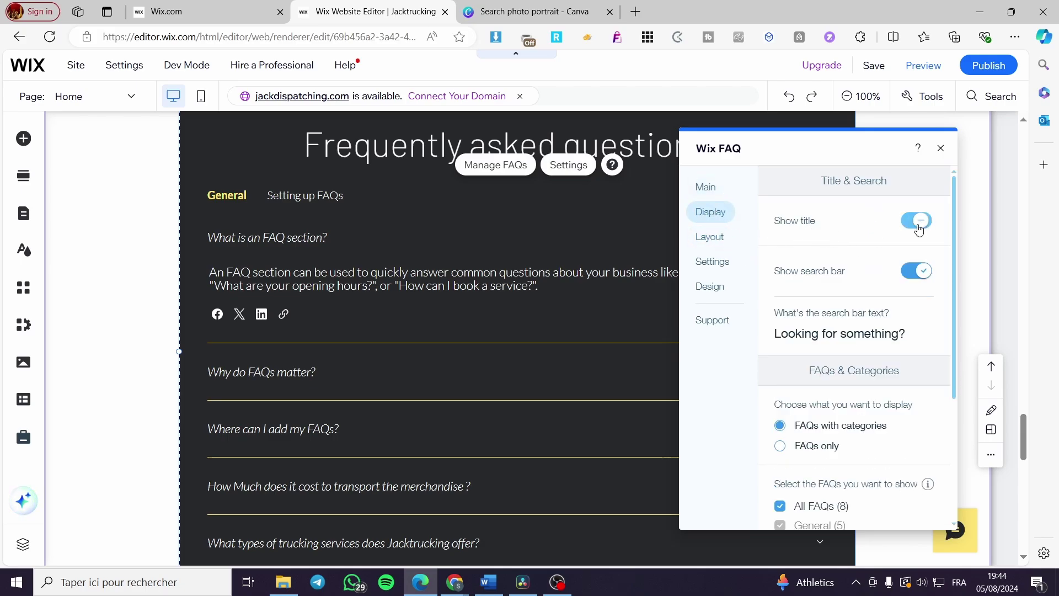
{"action": "left_click", "coordinate": [916, 220]}
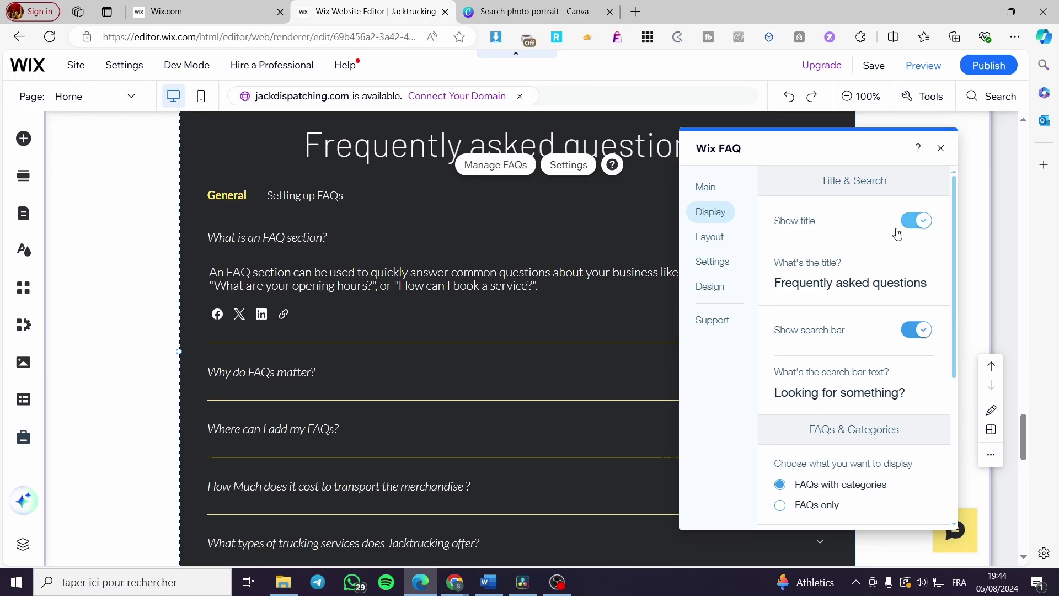
{"action": "scroll", "coordinate": [834, 288], "scroll_direction": "down", "scroll_amount": 3}
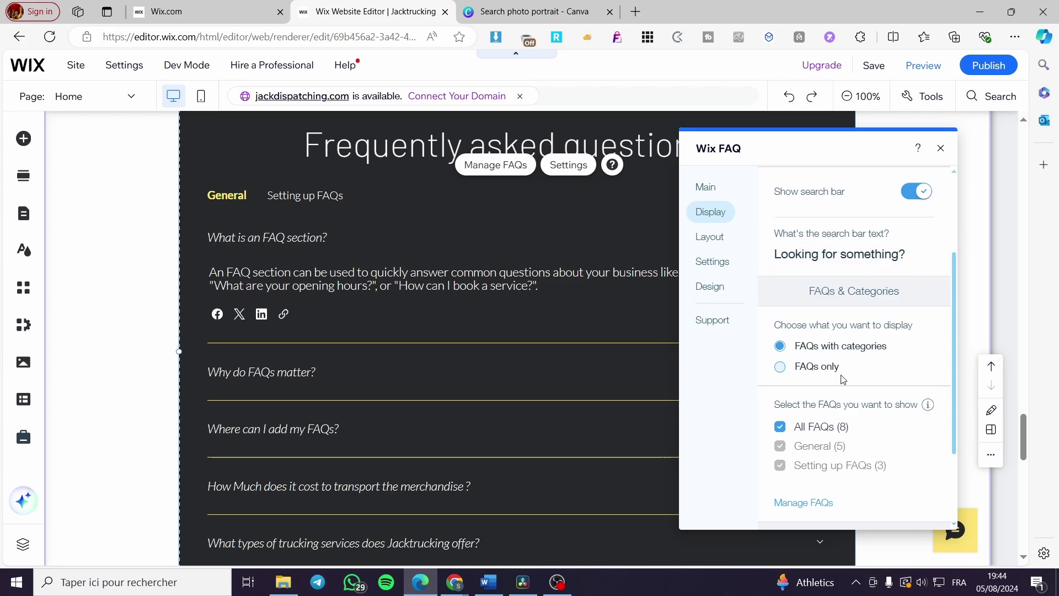
{"action": "scroll", "coordinate": [843, 379], "scroll_direction": "down", "scroll_amount": 2}
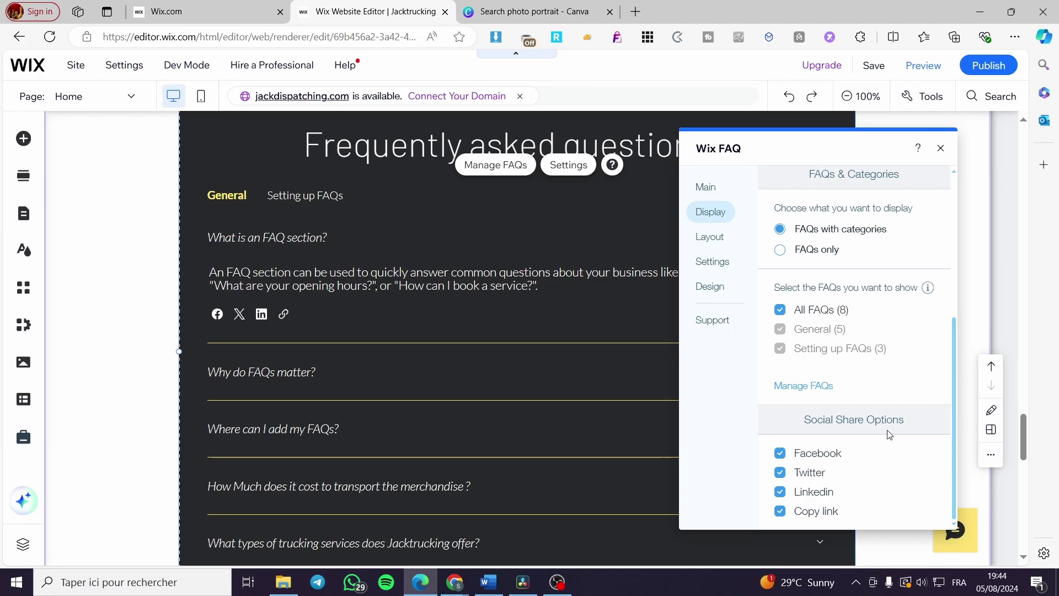
{"action": "scroll", "coordinate": [877, 435], "scroll_direction": "up", "scroll_amount": 3}
Try the right-to-left app direction in the FAQ layout options, and restore left-to-right.
{"action": "left_click", "coordinate": [712, 237]}
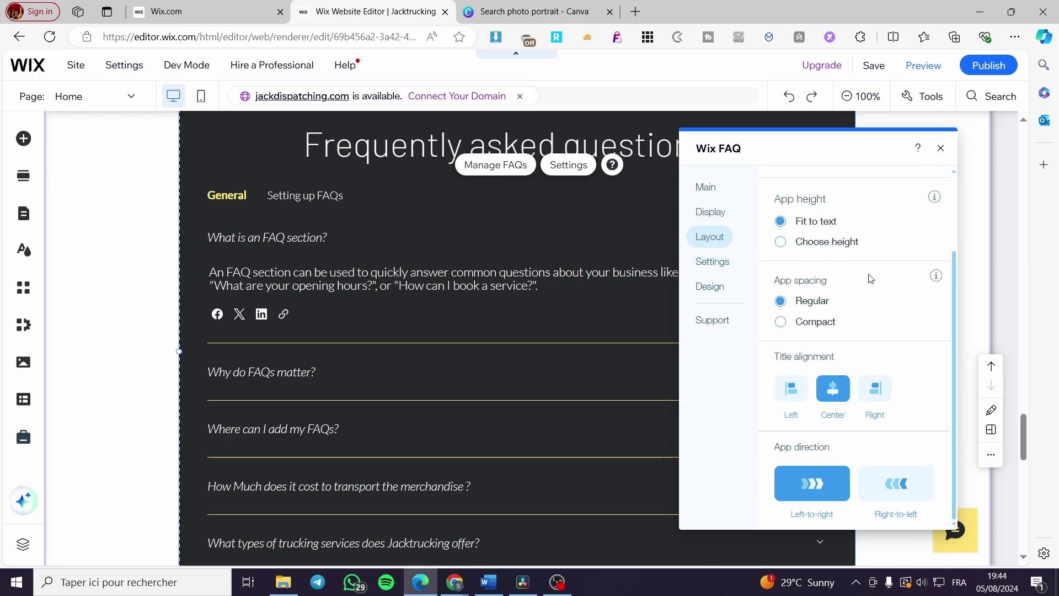
{"action": "left_click", "coordinate": [876, 483]}
{"action": "left_click", "coordinate": [817, 486]}
Review the FAQ's answer display and scroll animation settings, and open its header and background design options.
{"action": "left_click", "coordinate": [723, 267]}
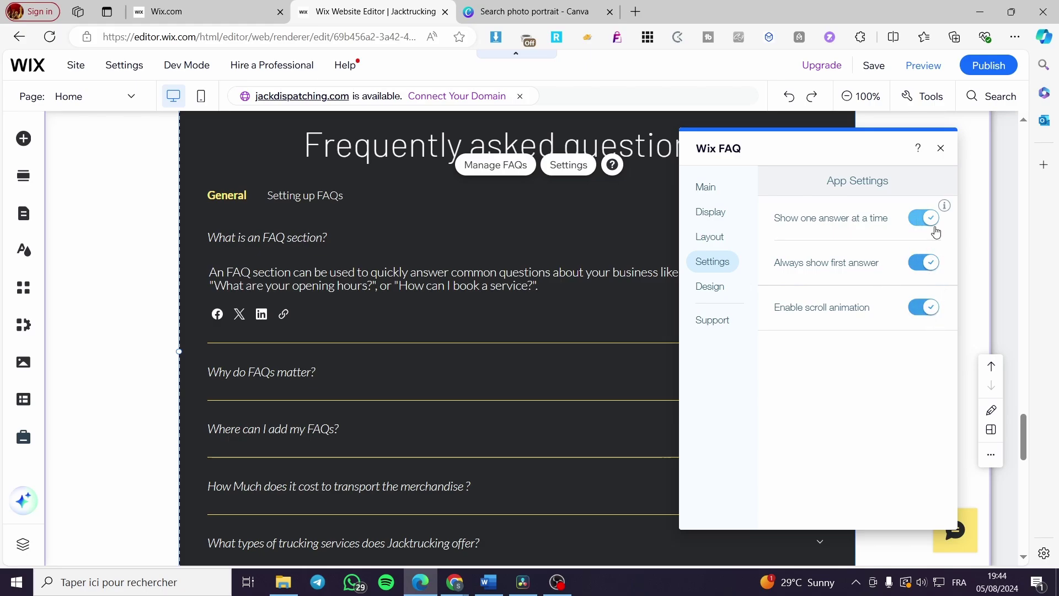
{"action": "left_click", "coordinate": [713, 287]}
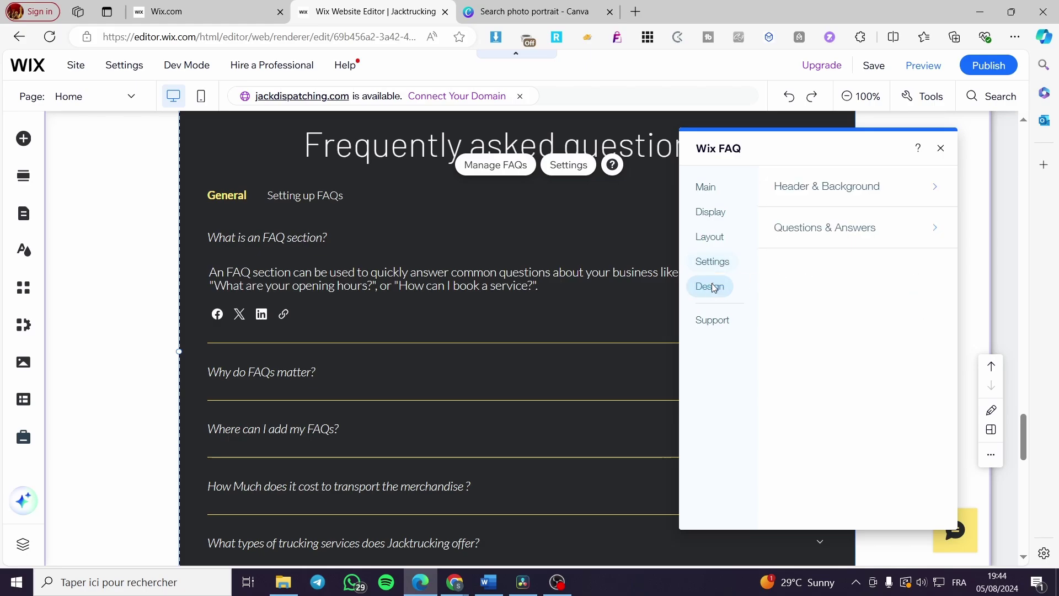
{"action": "left_click", "coordinate": [929, 193]}
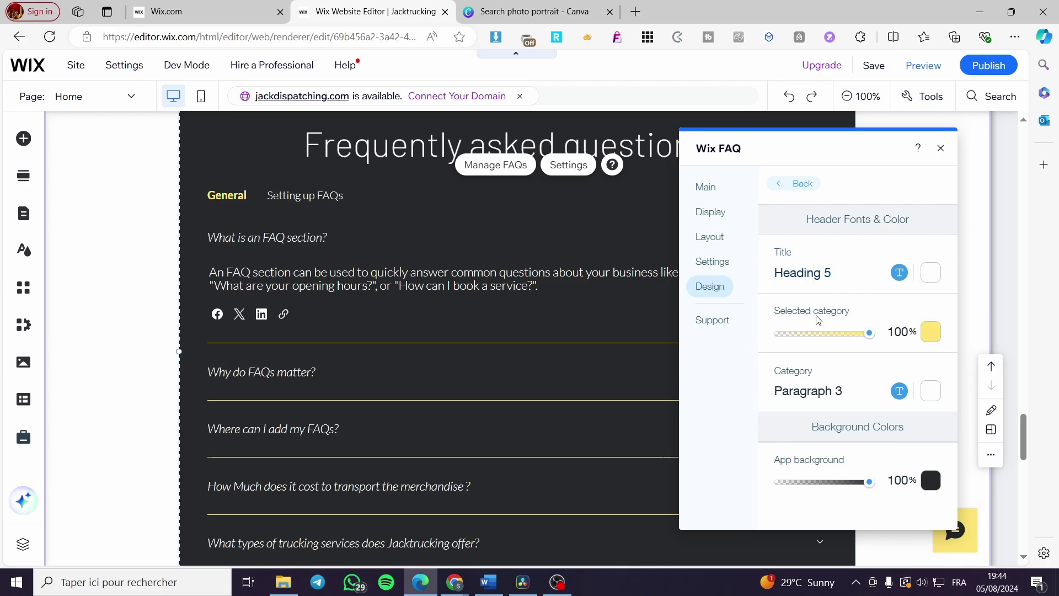
Try lighter theme colors, including white #FFFFFF, for the FAQ app background, and restore the dark #28292B.
{"action": "left_click", "coordinate": [930, 481]}
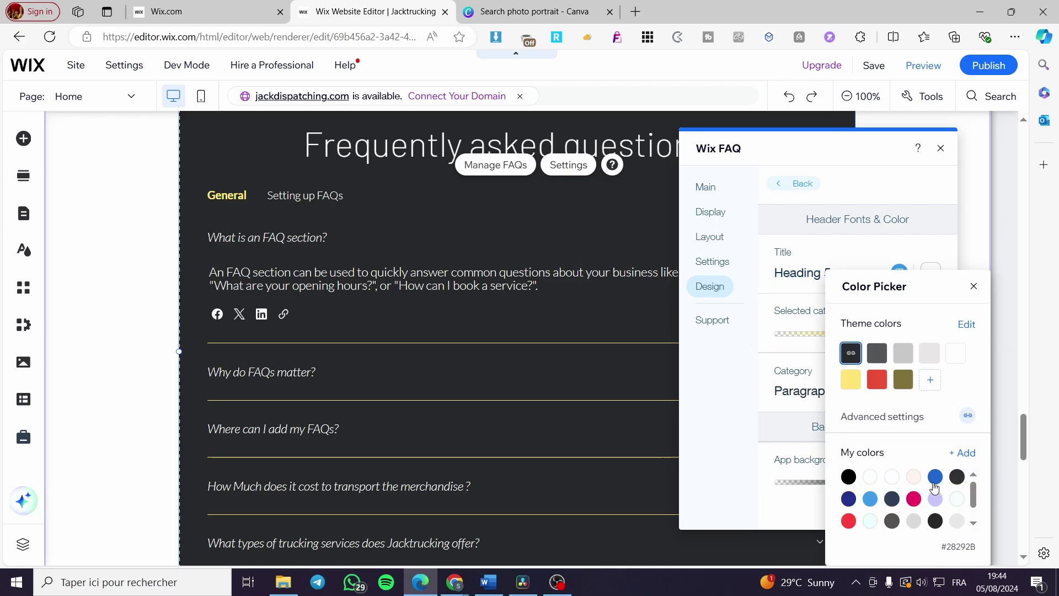
{"action": "left_click", "coordinate": [856, 386]}
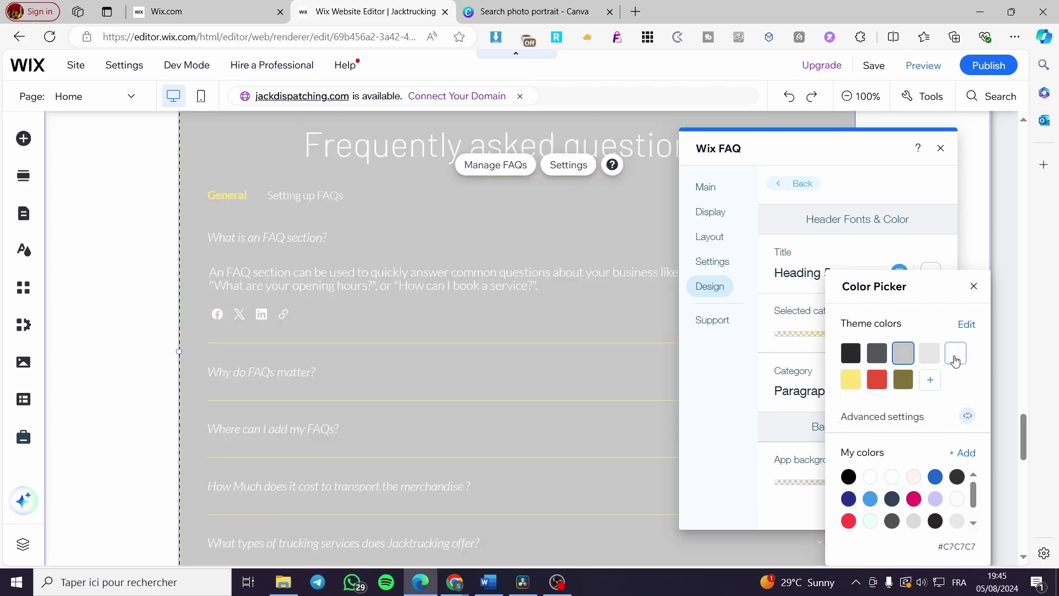
{"action": "left_click", "coordinate": [955, 355]}
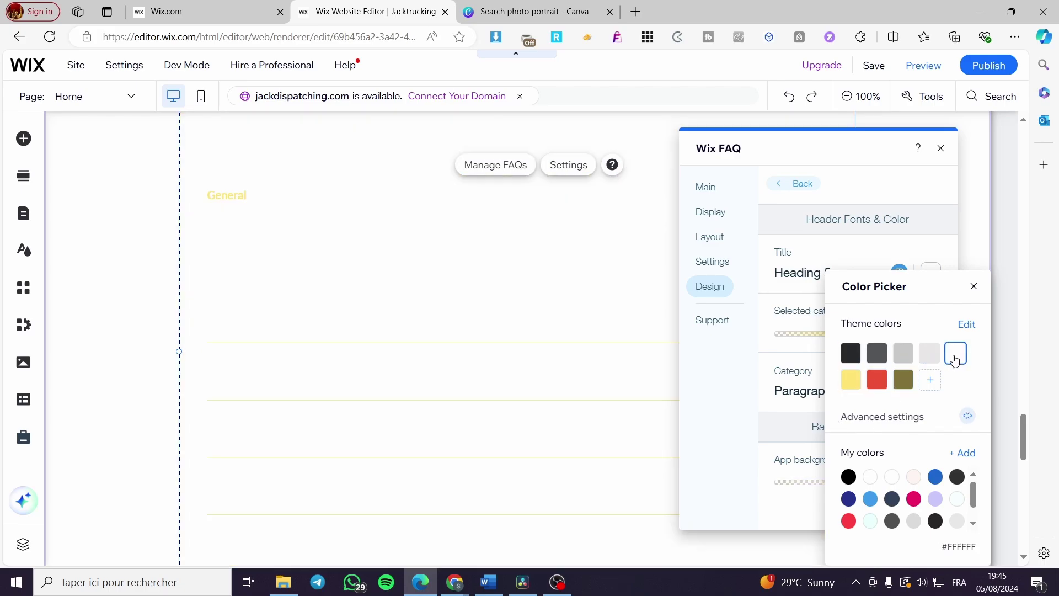
{"action": "left_click", "coordinate": [851, 361]}
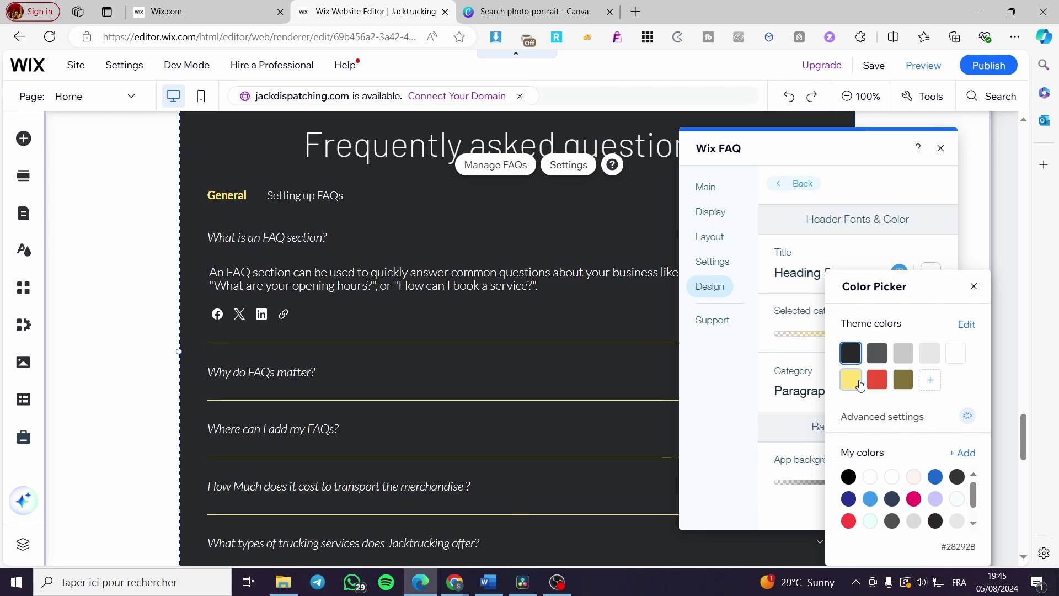
Try red, navy, lavender and pale cyan for the FAQ app background, and settle on blue #3D9BE9.
{"action": "left_click", "coordinate": [877, 380]}
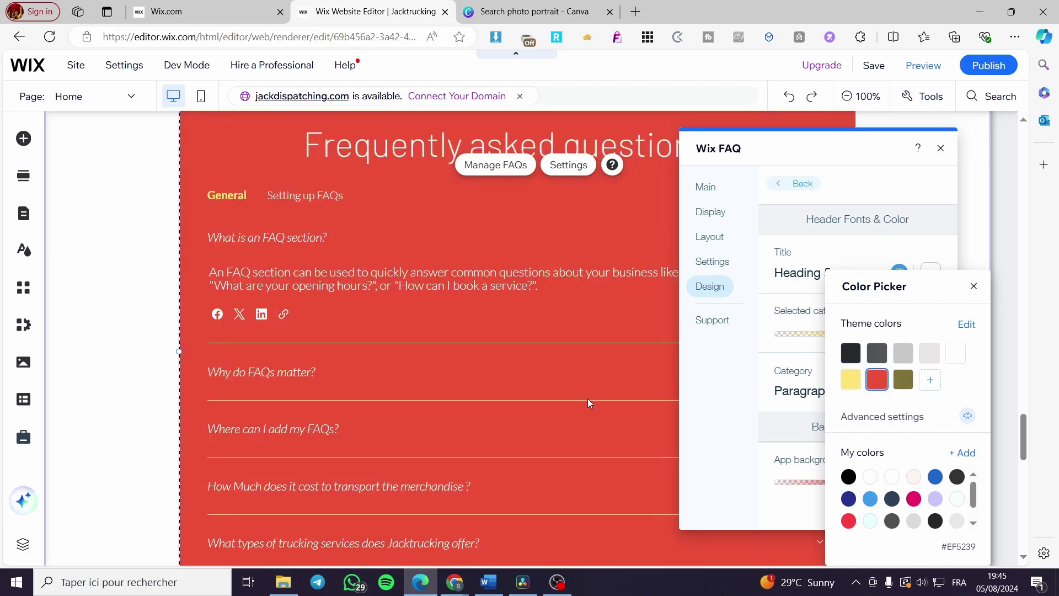
{"action": "left_click", "coordinate": [870, 499]}
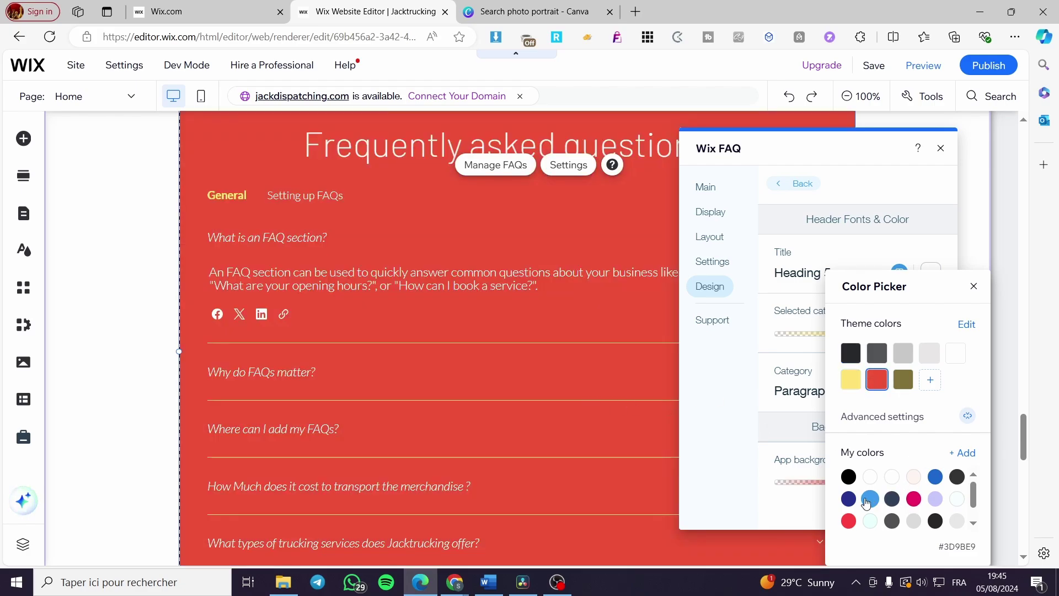
{"action": "left_click", "coordinate": [849, 499]}
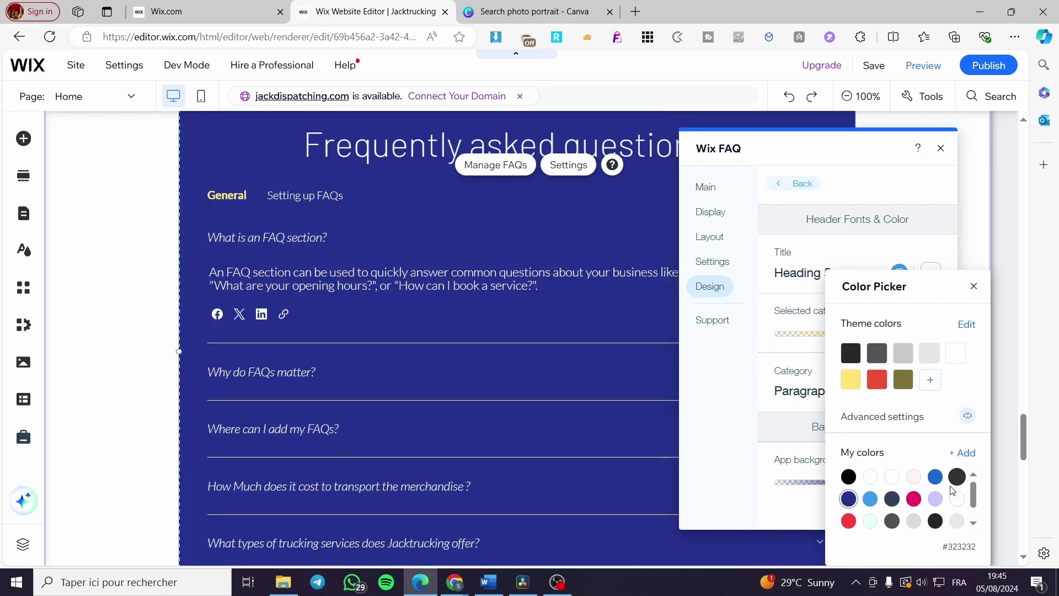
{"action": "left_click", "coordinate": [935, 500]}
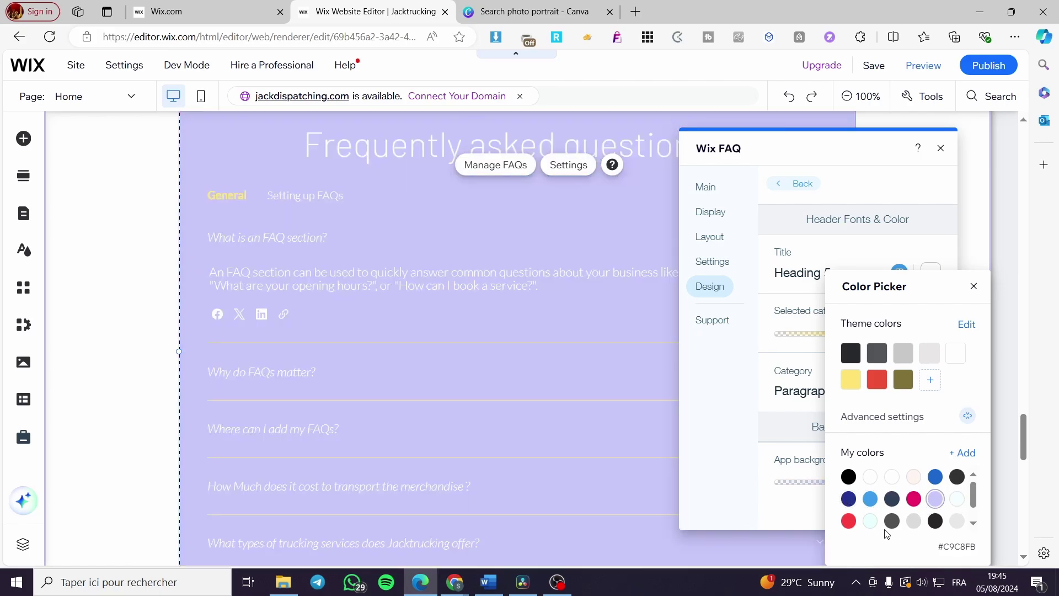
{"action": "left_click", "coordinate": [871, 522]}
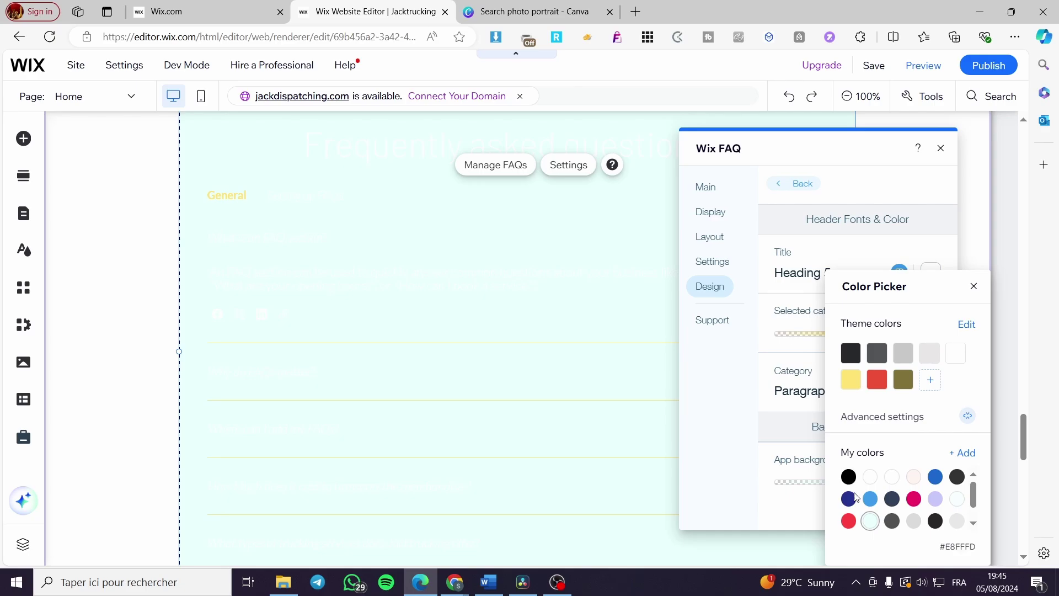
{"action": "left_click", "coordinate": [848, 499]}
{"action": "left_click", "coordinate": [870, 499]}
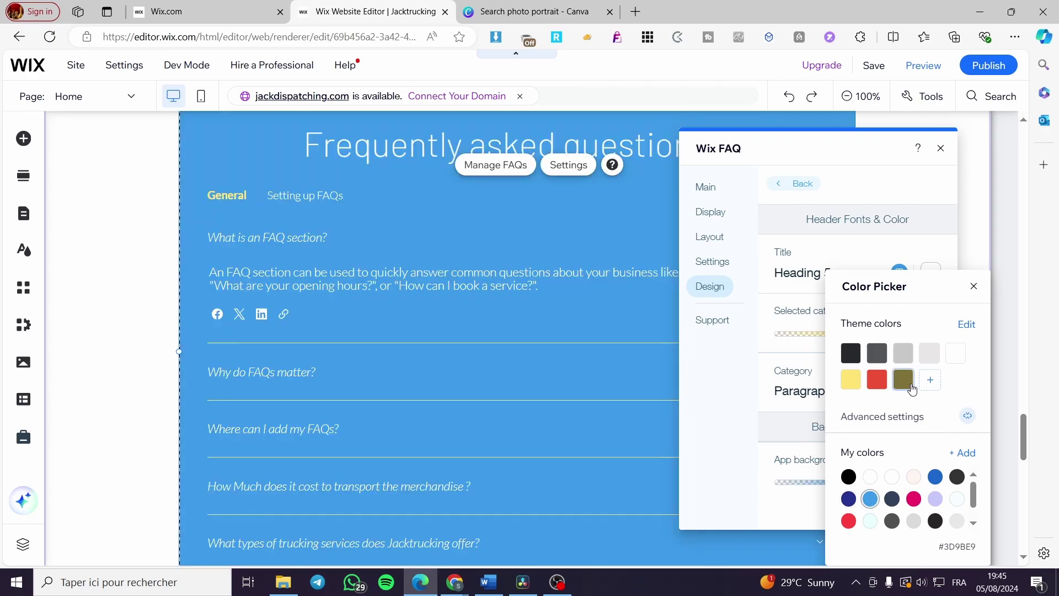
{"action": "left_click", "coordinate": [973, 285]}
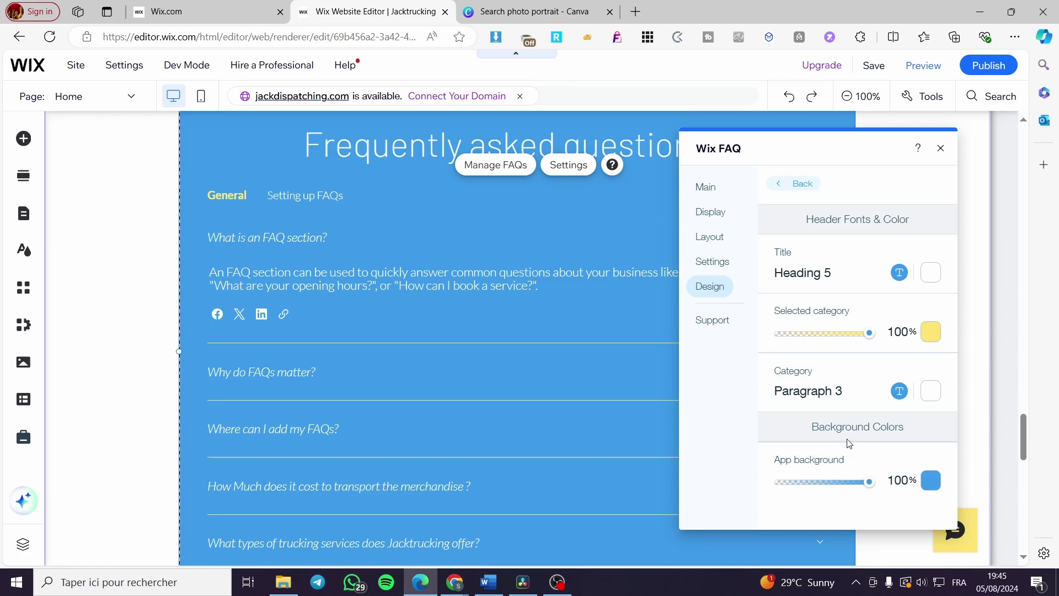
Look over the recolored FAQ element on the Home page and close its settings.
{"action": "scroll", "coordinate": [485, 426], "scroll_direction": "up", "scroll_amount": 5}
{"action": "scroll", "coordinate": [469, 421], "scroll_direction": "down", "scroll_amount": 7}
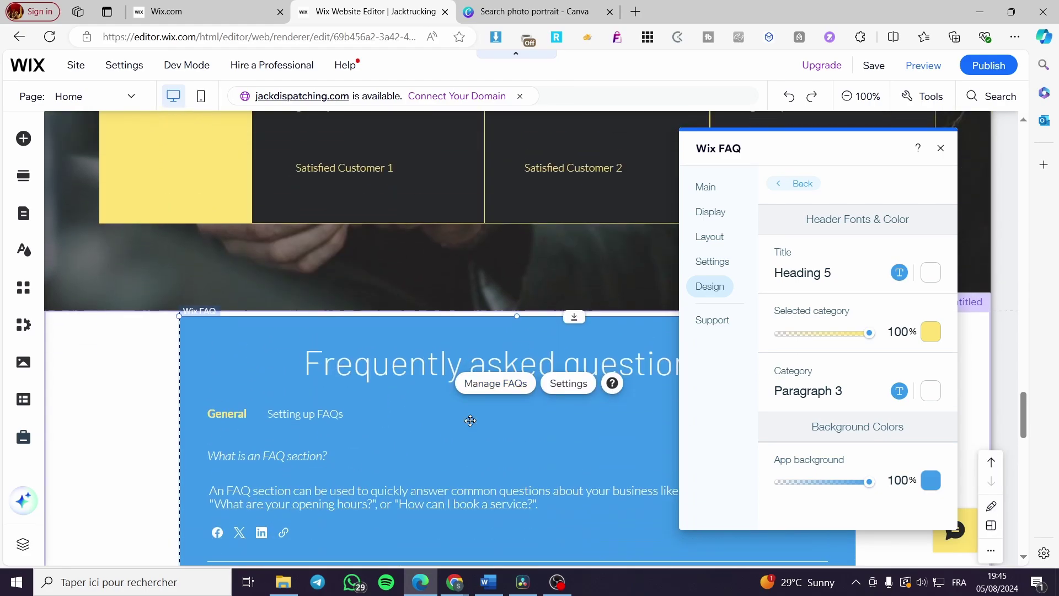
{"action": "scroll", "coordinate": [300, 372], "scroll_direction": "down", "scroll_amount": 3}
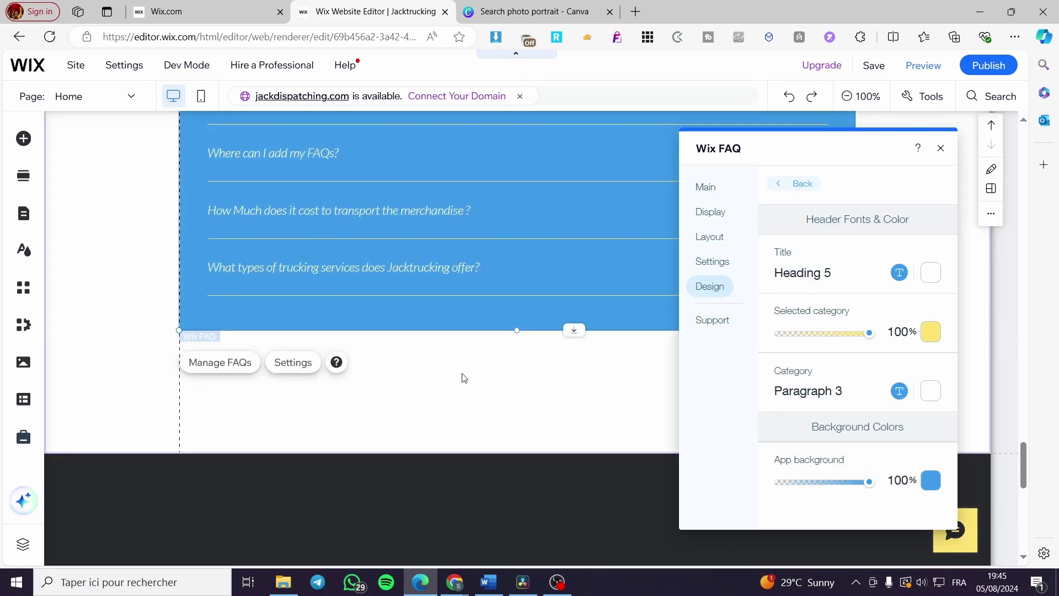
{"action": "left_click", "coordinate": [462, 369]}
{"action": "scroll", "coordinate": [421, 386], "scroll_direction": "up", "scroll_amount": 3}
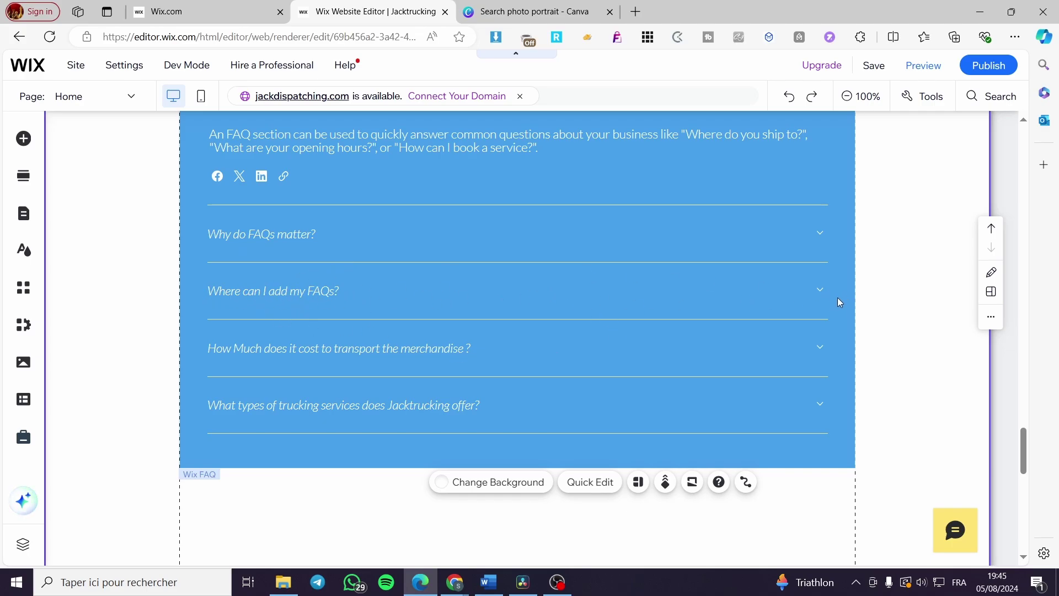
View the background options of the page section holding the FAQ, close them, and return to the FAQ title.
{"action": "scroll", "coordinate": [818, 424], "scroll_direction": "down", "scroll_amount": 3}
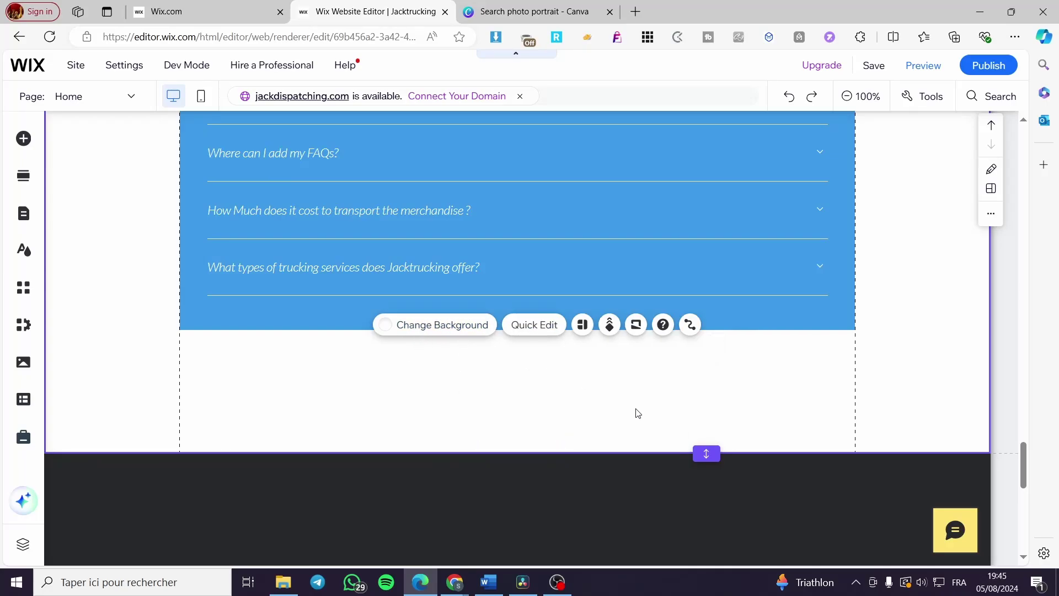
{"action": "scroll", "coordinate": [855, 383], "scroll_direction": "up", "scroll_amount": 1}
{"action": "left_click", "coordinate": [445, 394]}
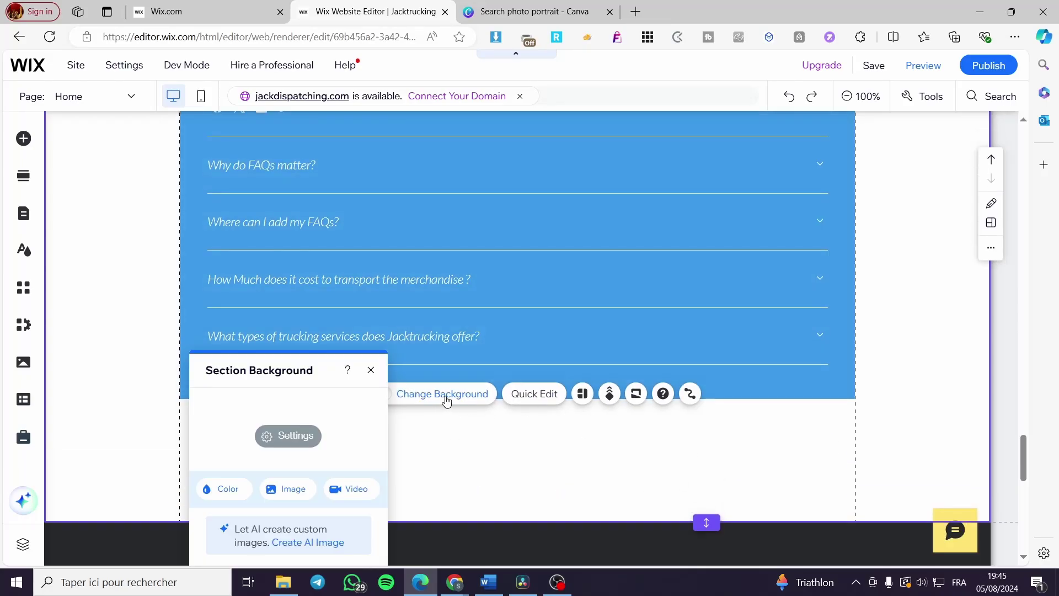
{"action": "left_click", "coordinate": [372, 371]}
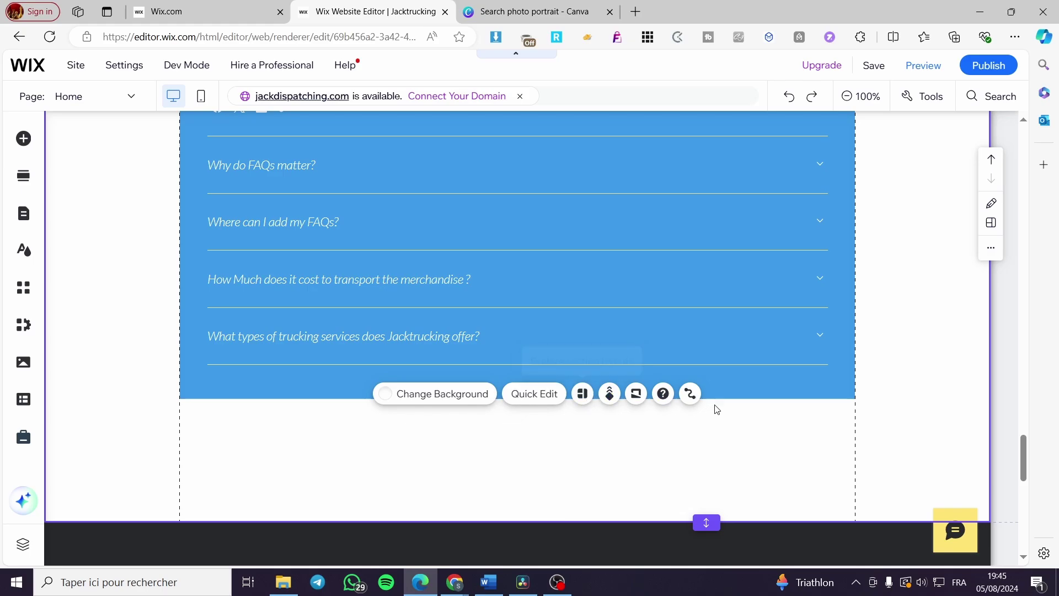
{"action": "scroll", "coordinate": [866, 419], "scroll_direction": "up", "scroll_amount": 6}
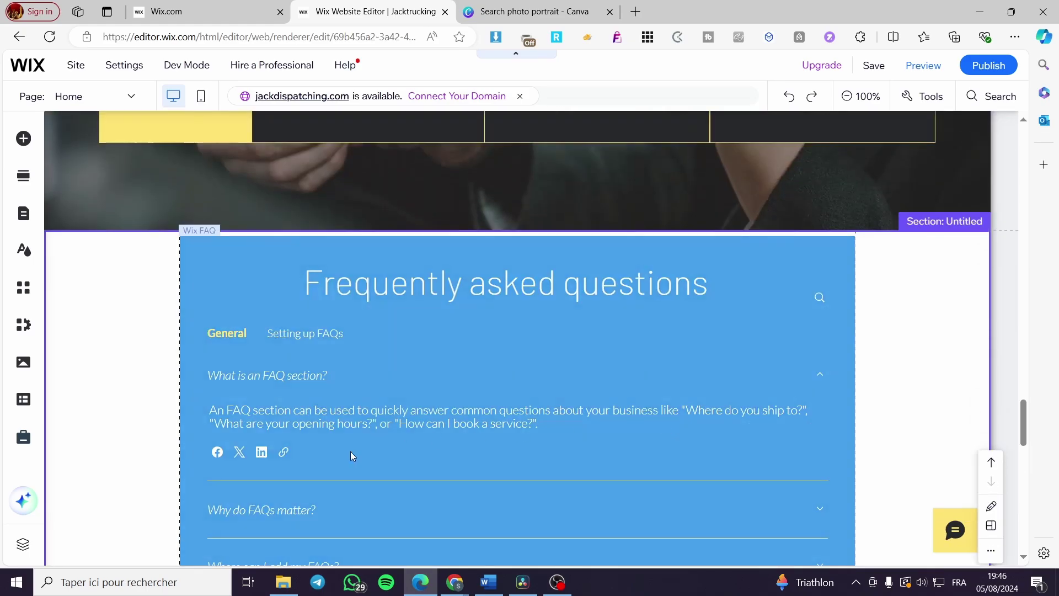